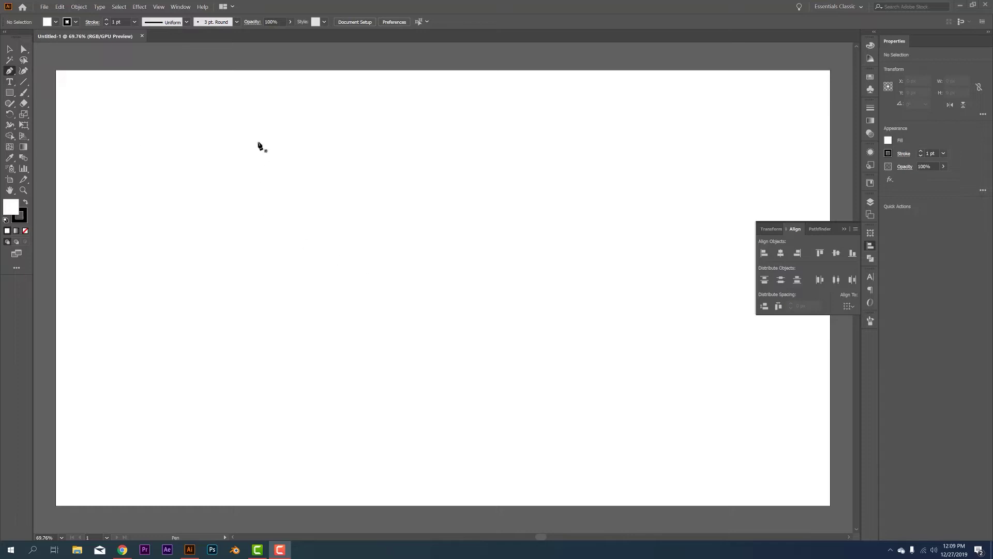
Draw a closed teardrop outline with a pointed top in the upper-left of the artboard.
click(260, 145)
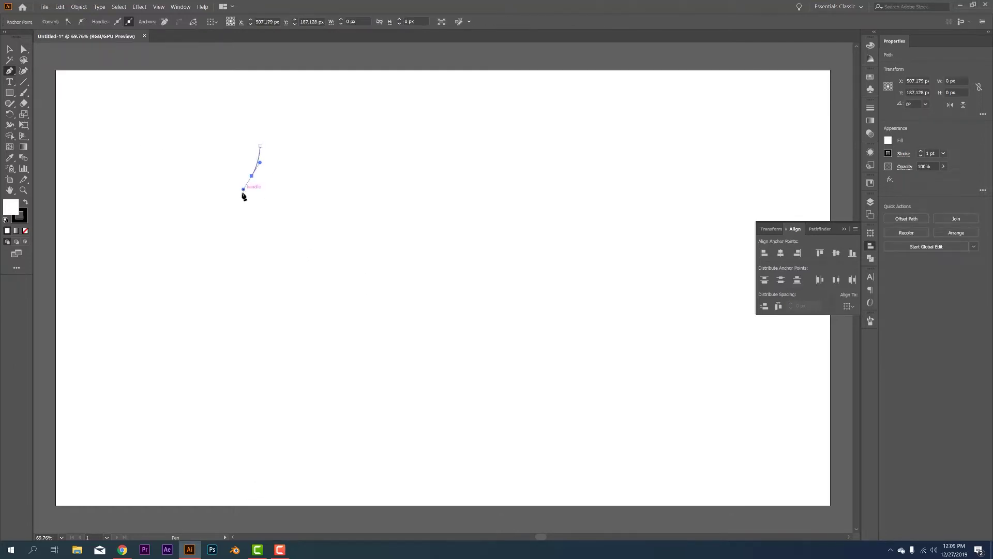
drag(217, 233, 216, 251)
drag(250, 285, 272, 286)
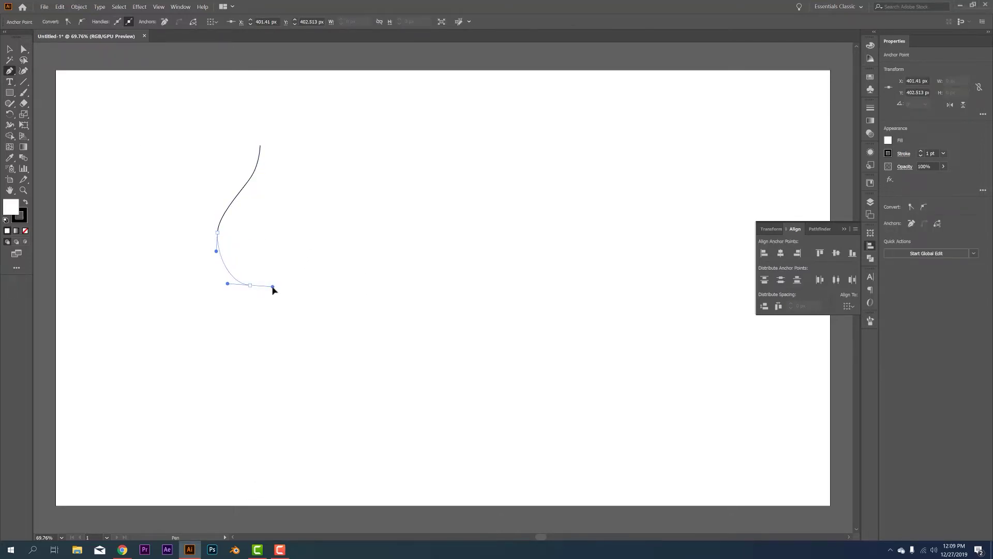
drag(310, 247, 308, 221)
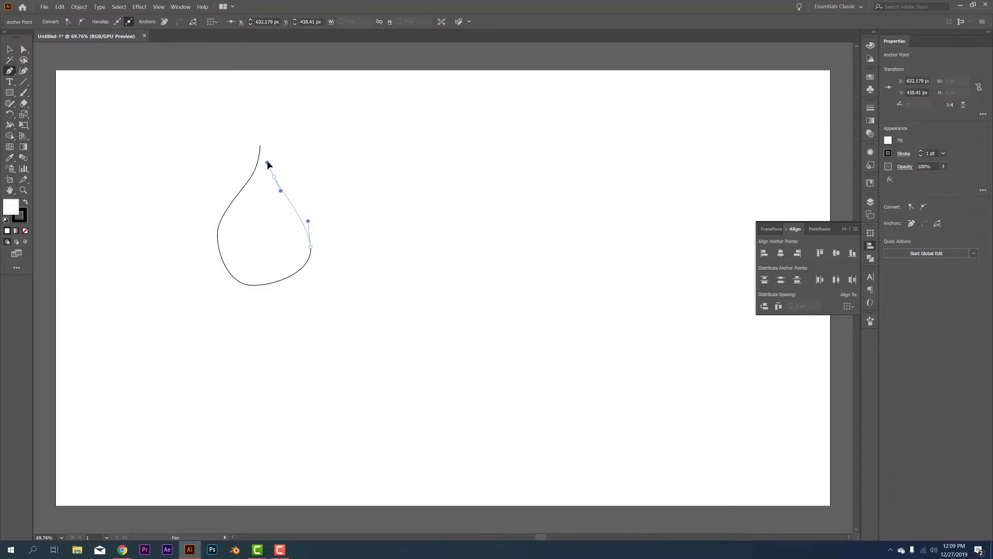
click(260, 146)
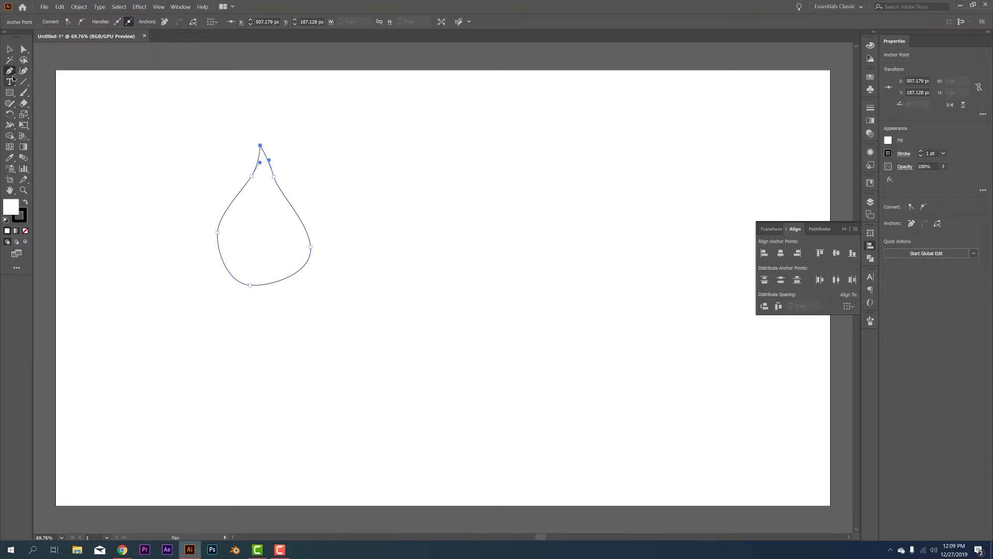
Reshape the teardrop's upper-left curve and base into a smooth, symmetrical drop.
drag(12, 74, 31, 104)
mouse_move(252, 176)
mouse_down()
mouse_move(240, 196)
mouse_move(282, 193)
mouse_move(263, 172)
mouse_up()
drag(311, 247, 301, 238)
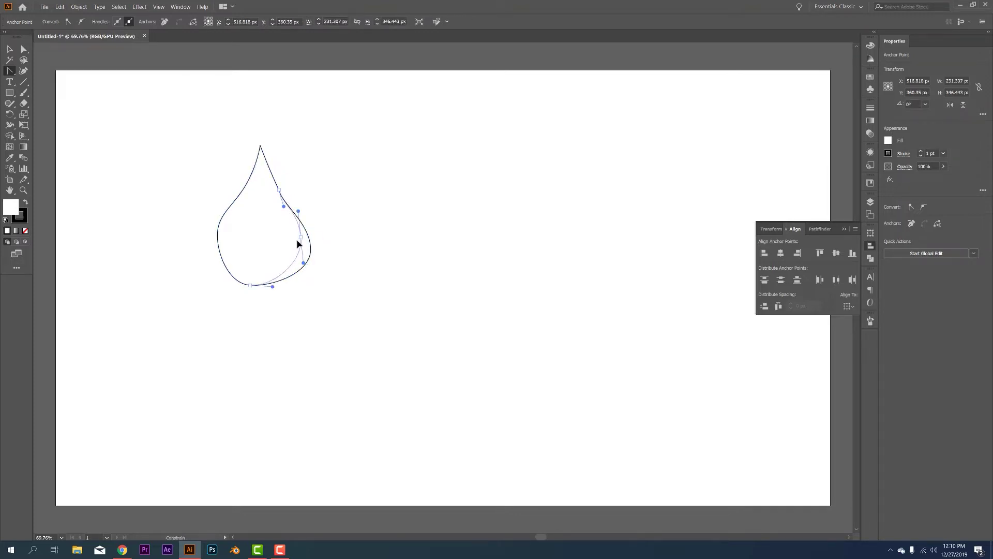
drag(260, 285, 295, 287)
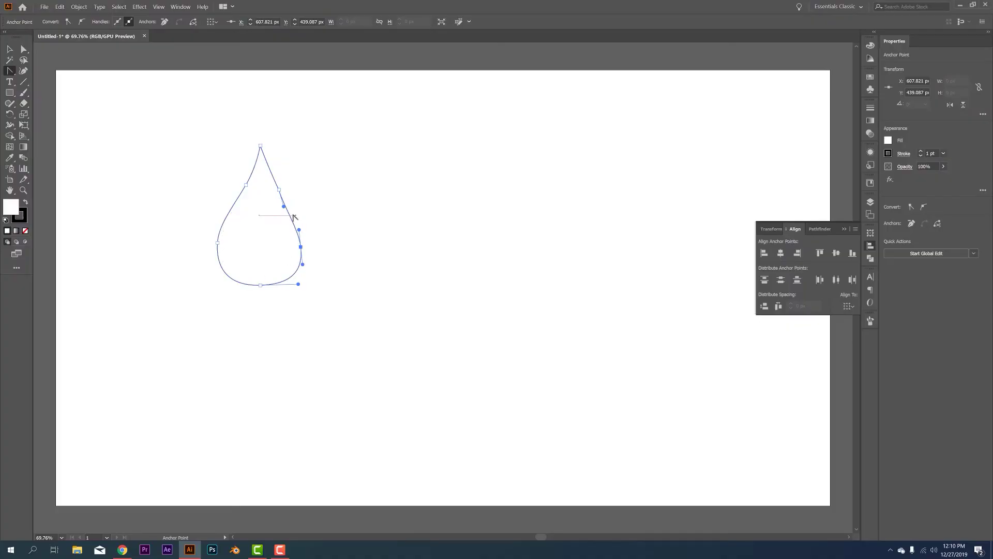
Draw a circle right of the teardrop and stretch its top anchor upward into an egg.
drag(9, 95, 32, 114)
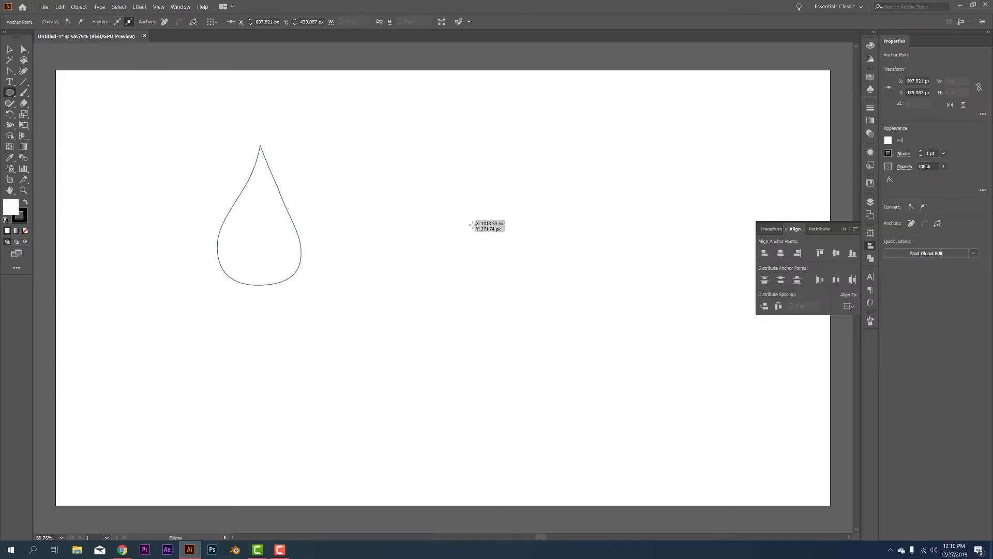
drag(473, 223, 610, 358)
click(23, 49)
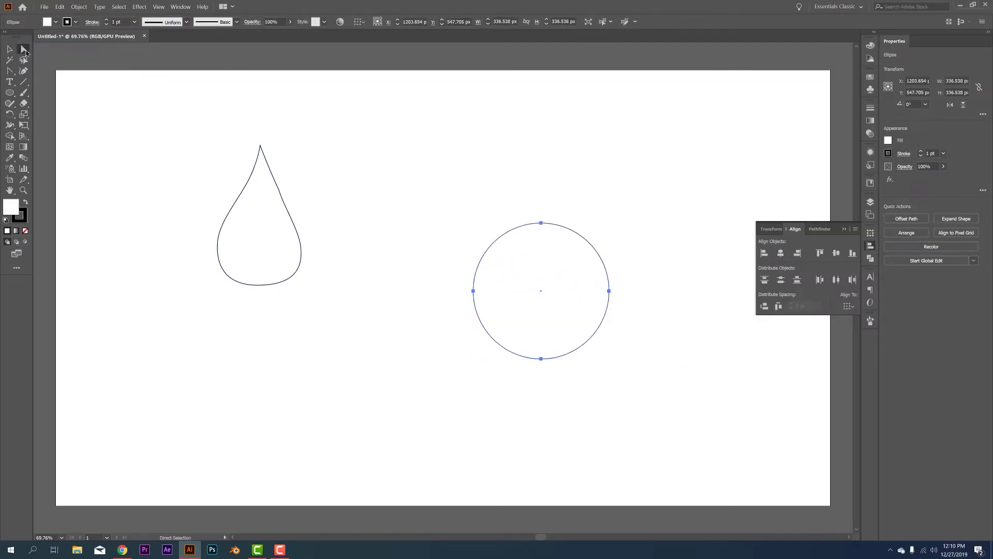
click(541, 223)
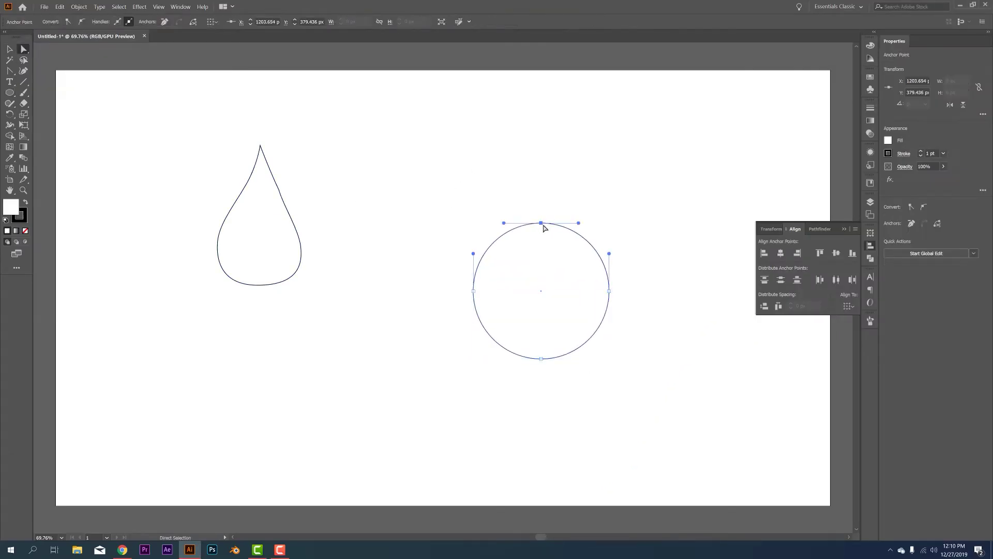
drag(542, 226, 541, 165)
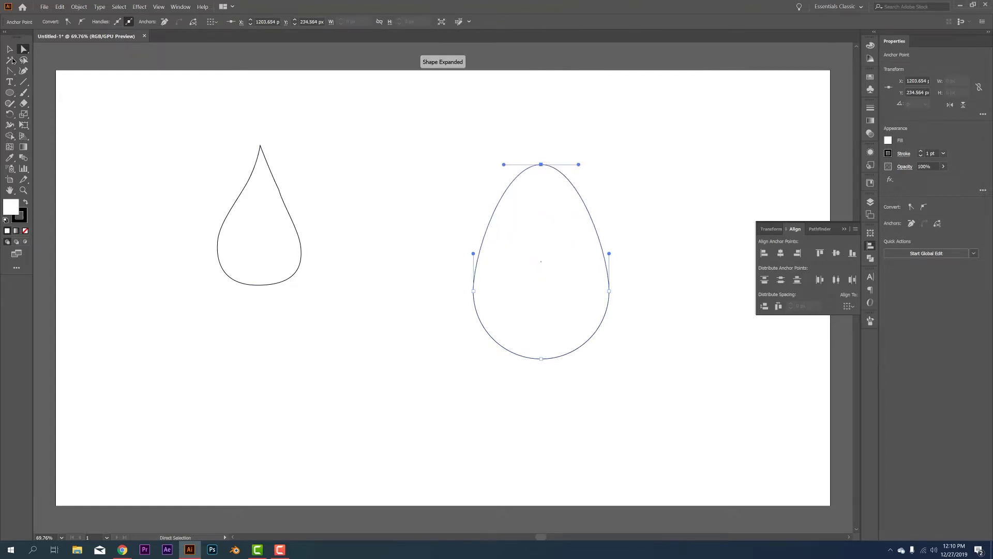
Convert the egg's top anchor to a sharp point and even out its side curves.
click(9, 70)
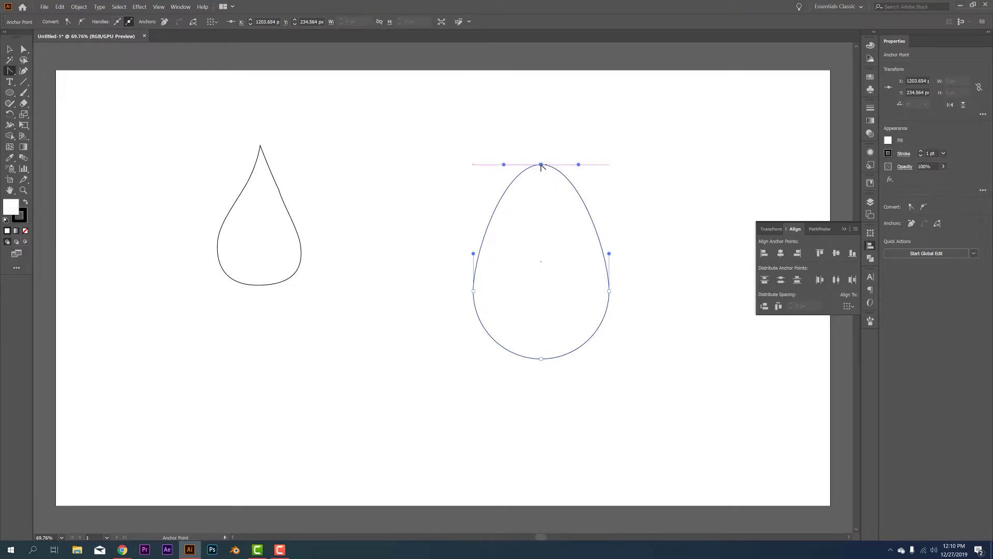
click(541, 165)
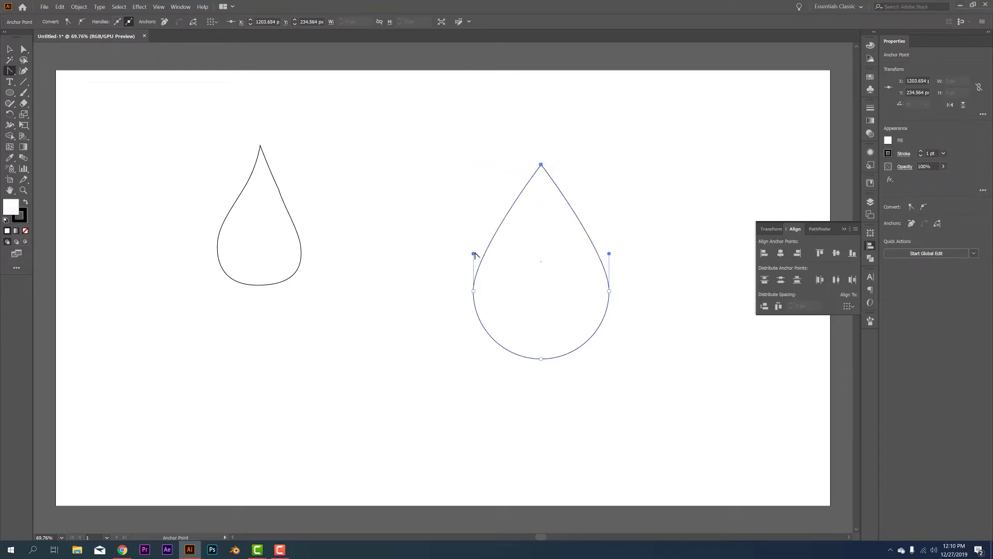
drag(474, 254, 473, 235)
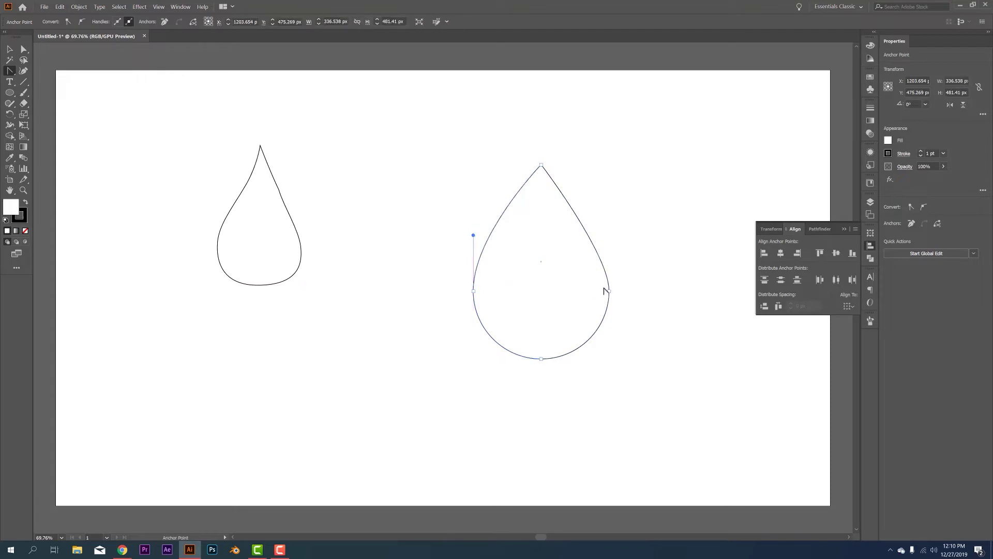
click(609, 291)
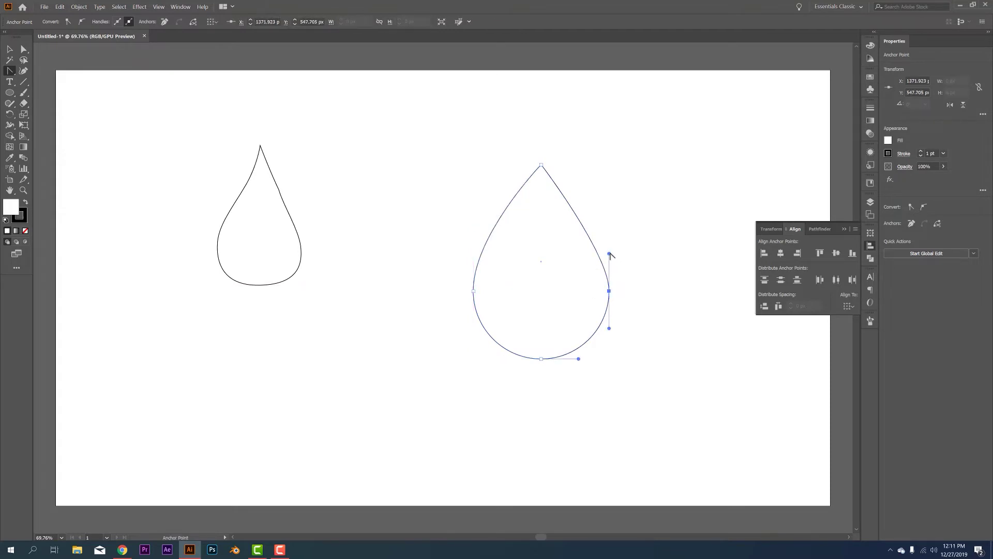
drag(610, 254, 609, 232)
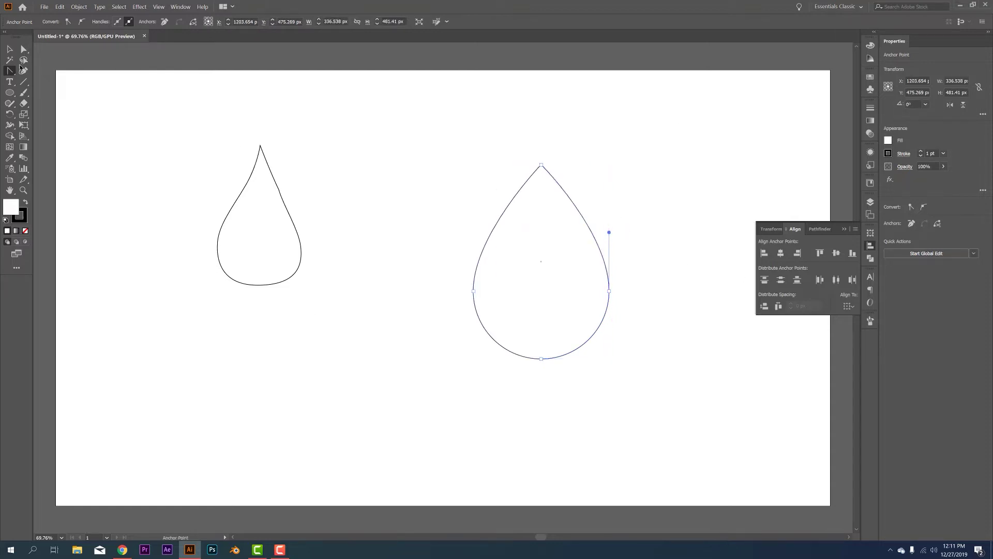
click(3, 50)
click(481, 465)
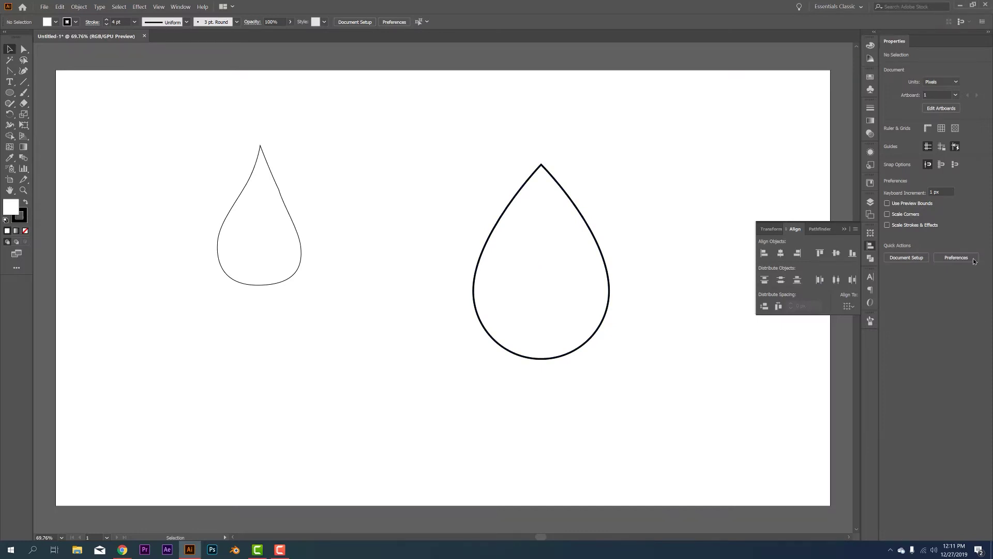
Add a new blank Artboard 2 from the Artboards panel.
click(870, 202)
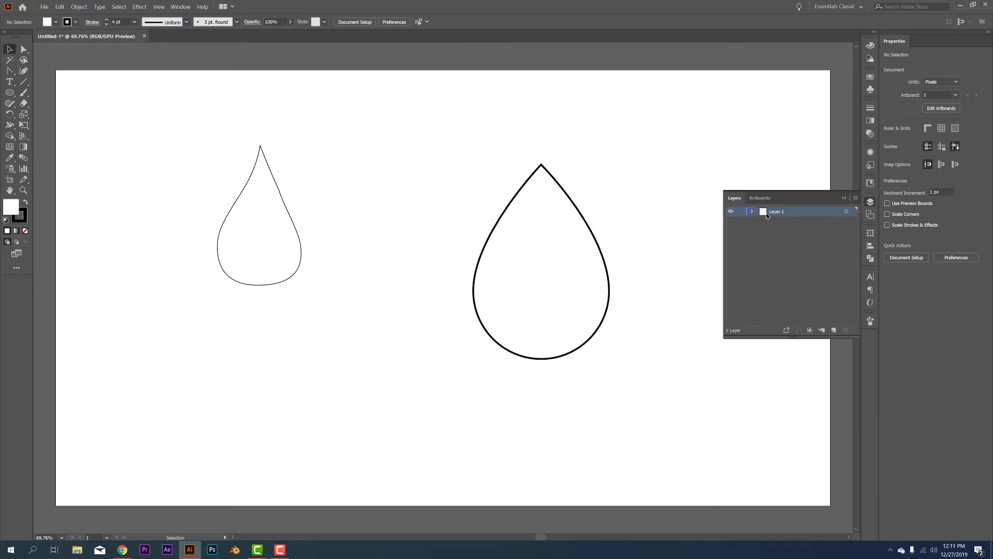
click(760, 197)
click(833, 330)
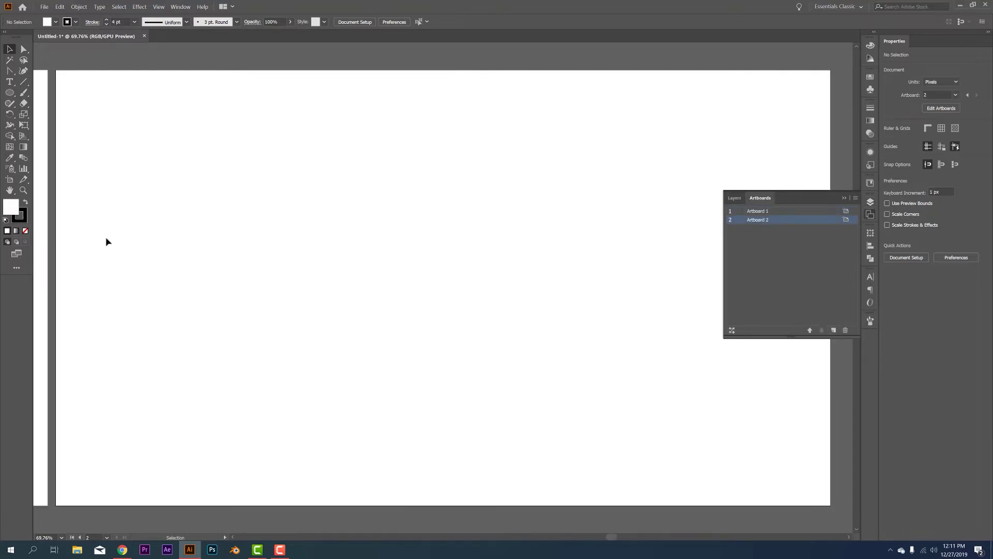
Draw a circle, copy it directly below, join them with a tall rectangle, and select all three.
click(10, 93)
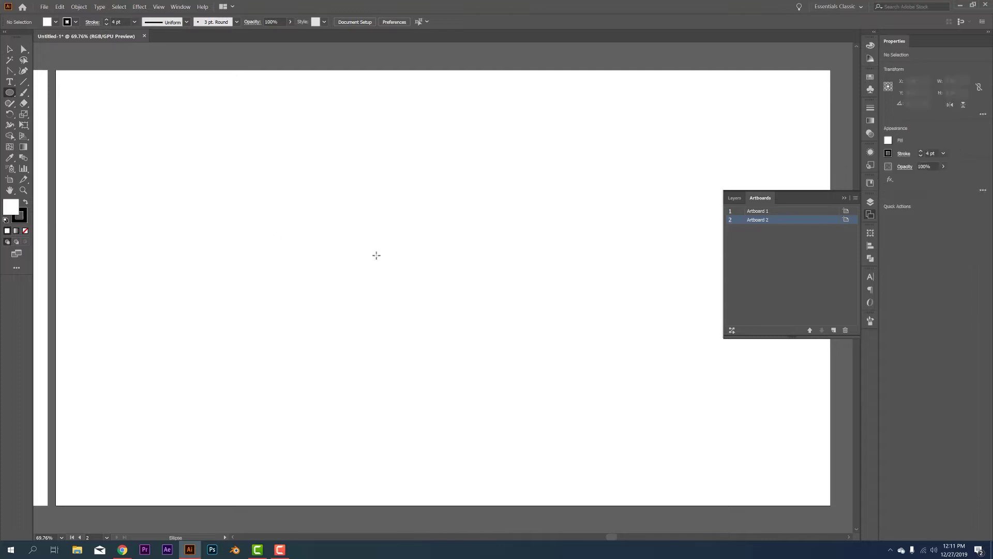
drag(409, 130, 490, 211)
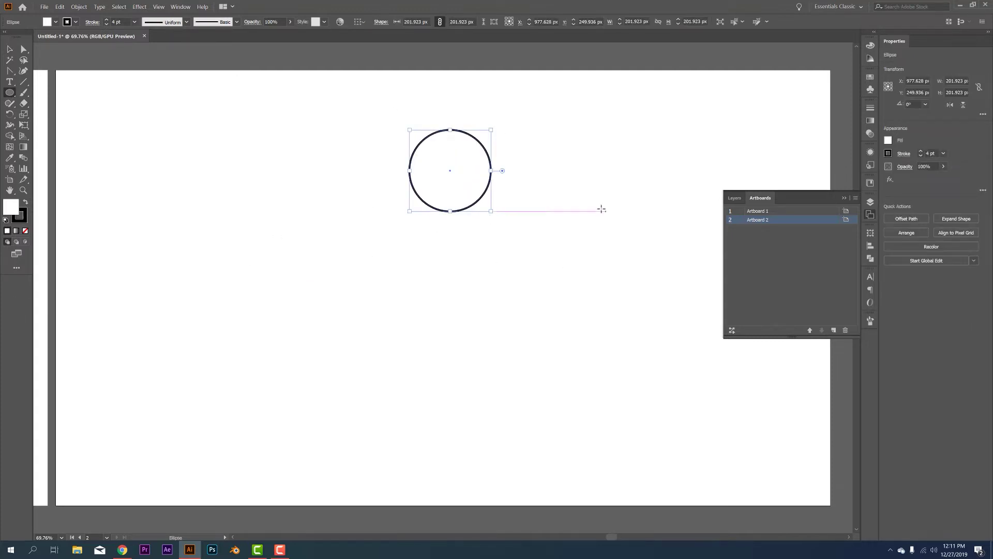
key(v)
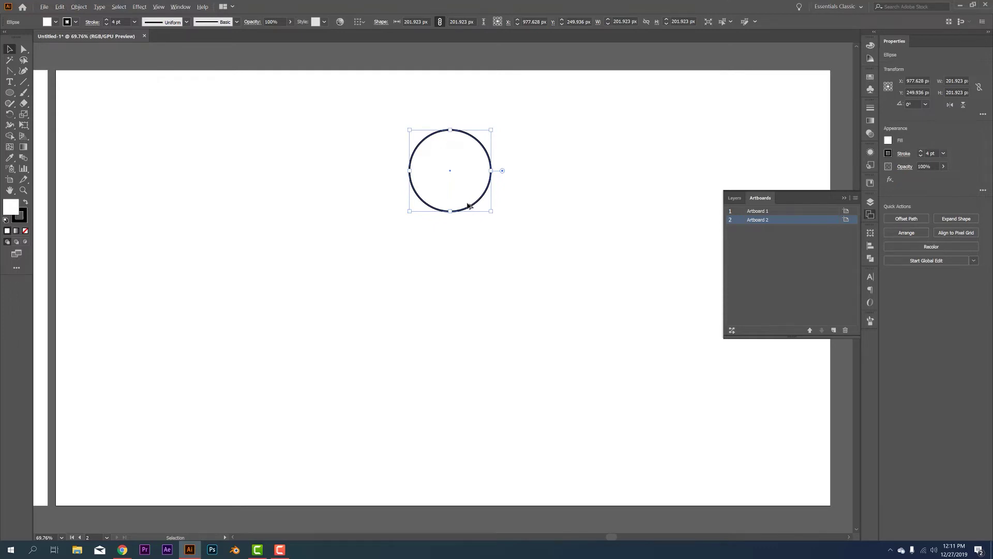
drag(468, 206, 508, 422)
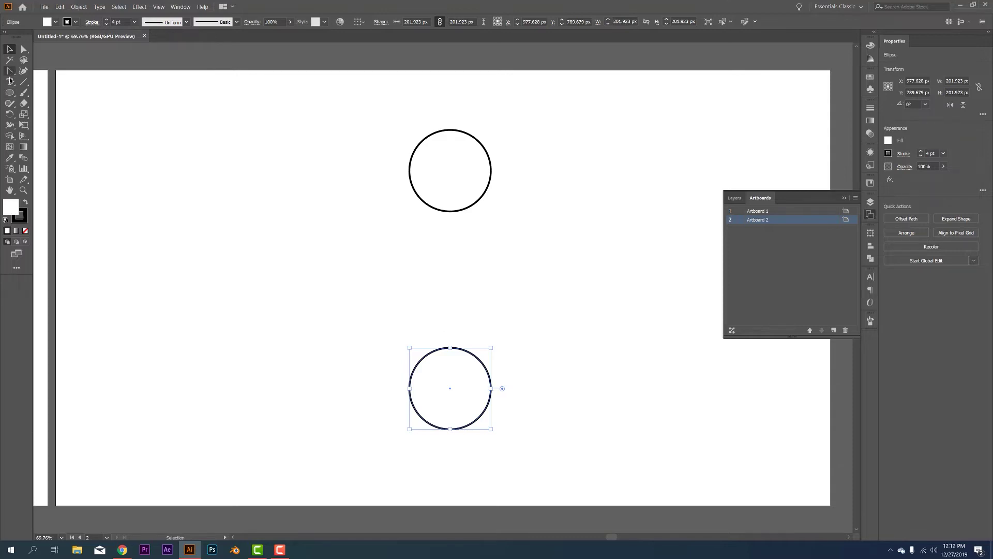
drag(9, 93, 42, 93)
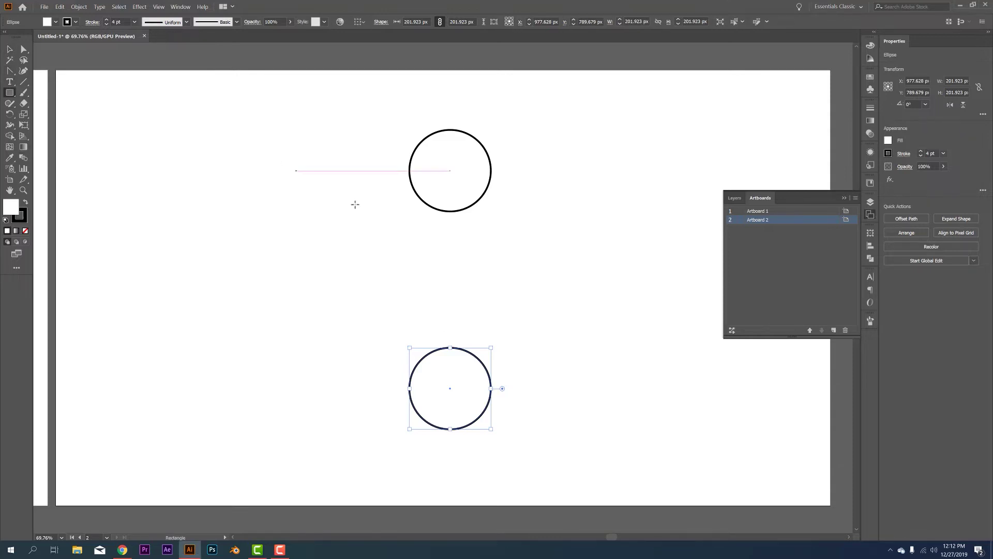
drag(433, 184, 468, 374)
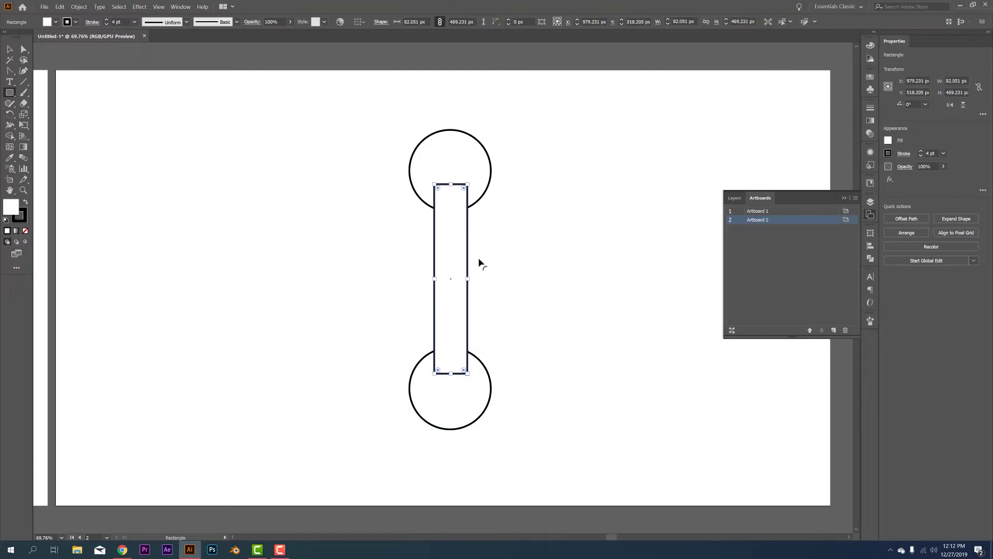
key(v)
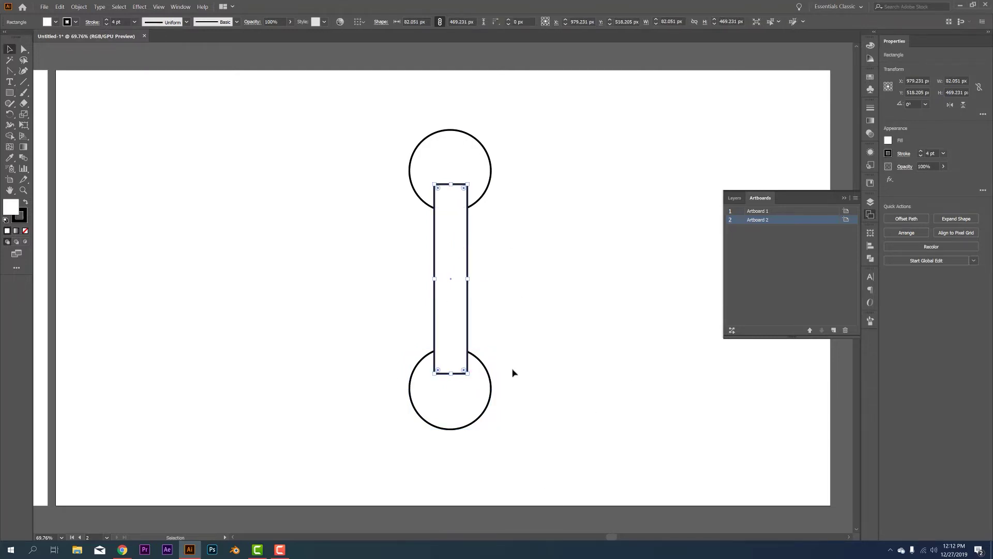
drag(553, 446, 342, 82)
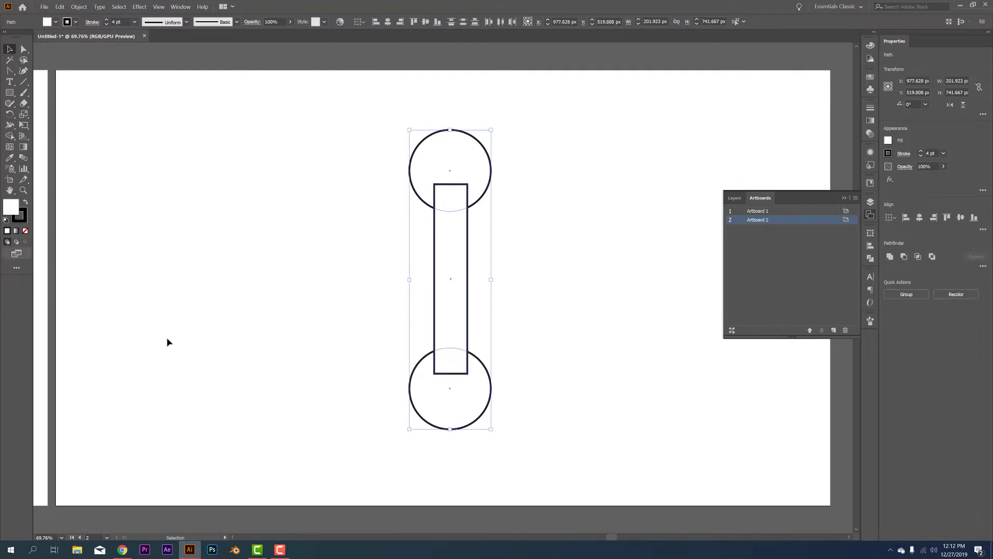
Centre the circles and bar horizontally on each other, aligned to the selection.
click(870, 245)
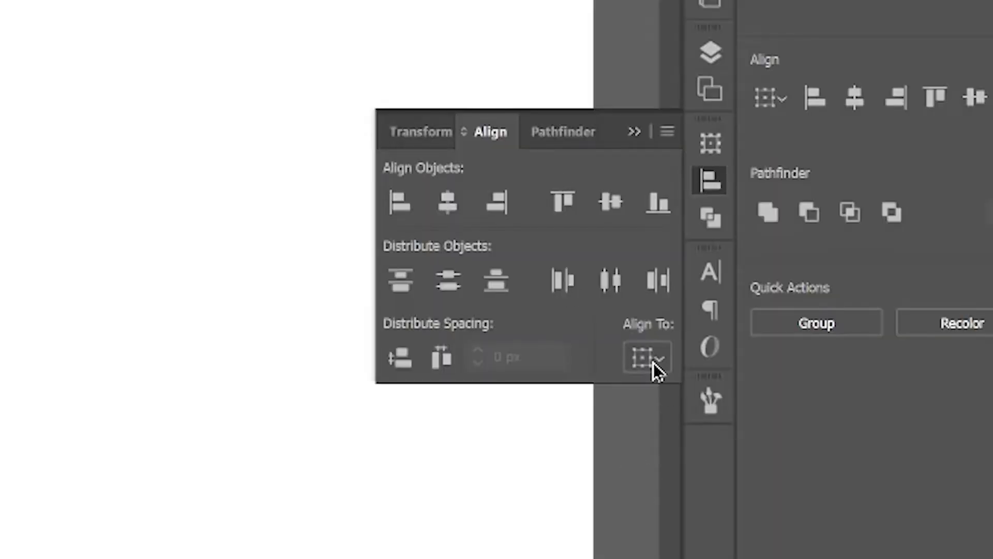
click(655, 367)
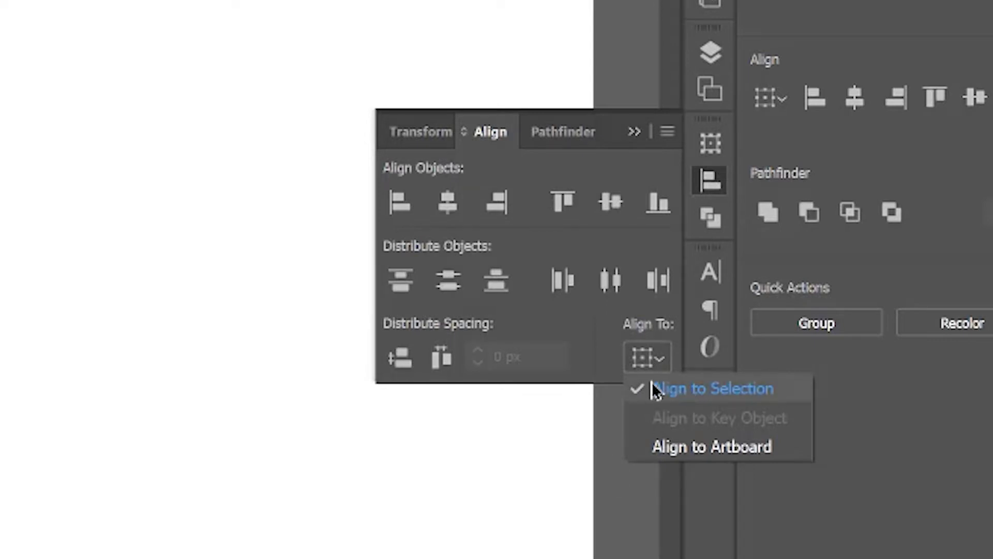
click(452, 200)
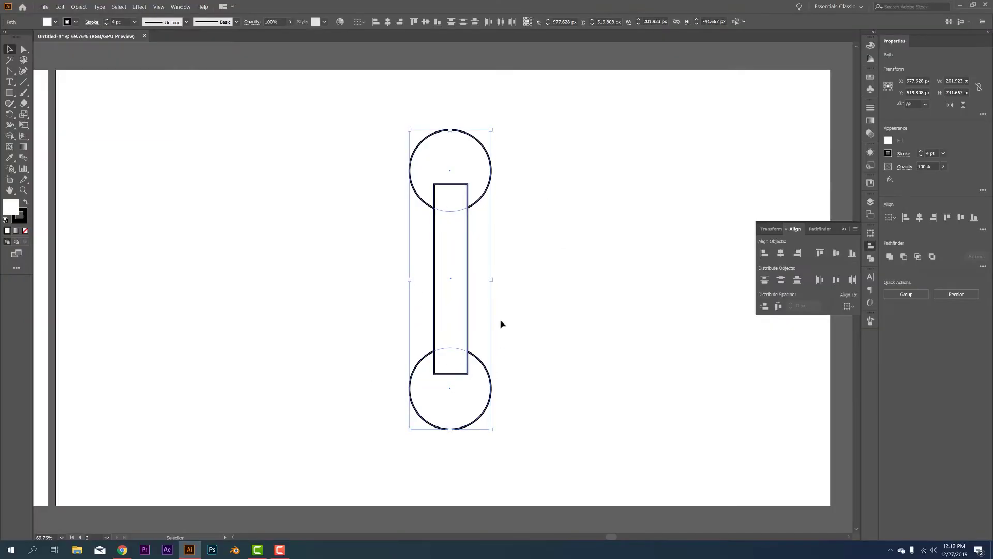
click(781, 252)
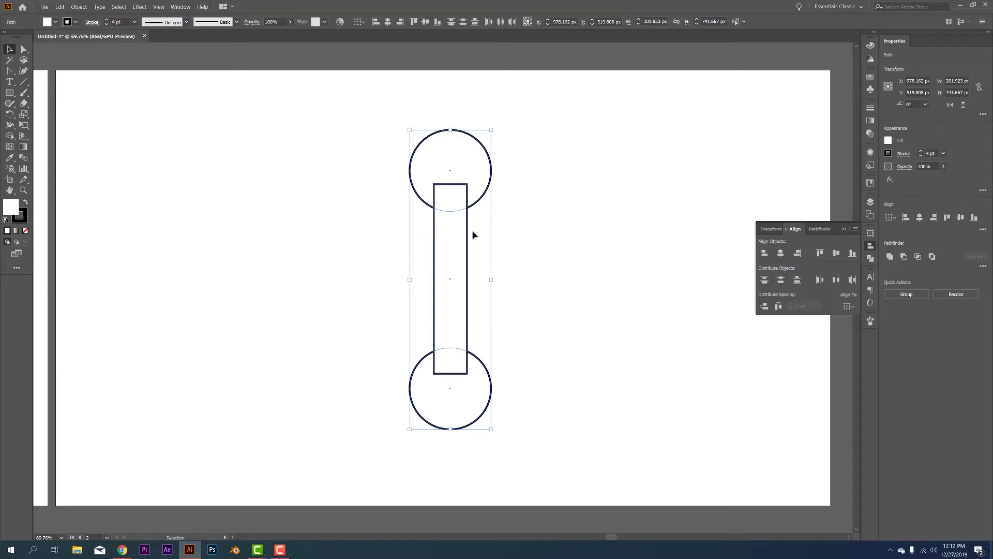
click(250, 287)
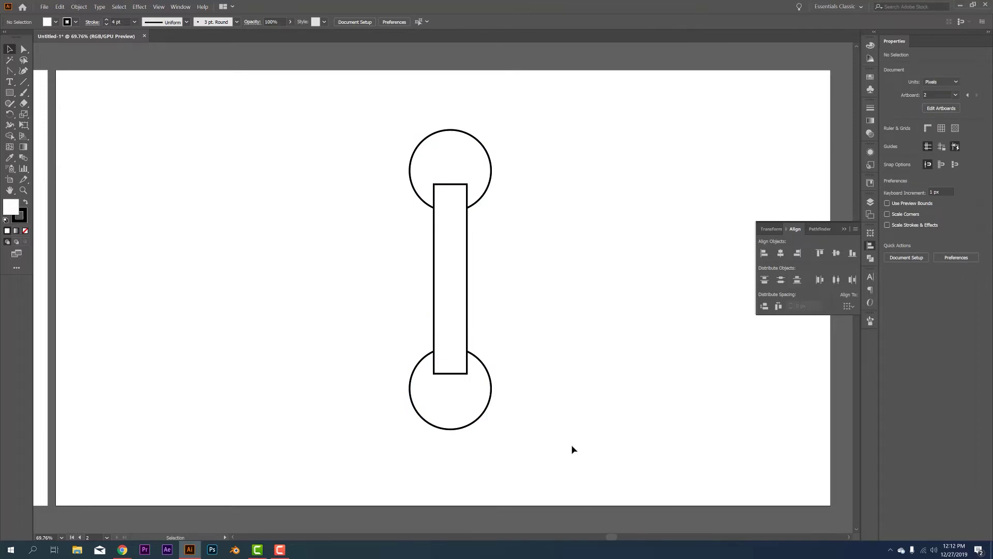
Unite the circles and bar into one dumbbell outline with Pathfinder.
key(ctrl+a)
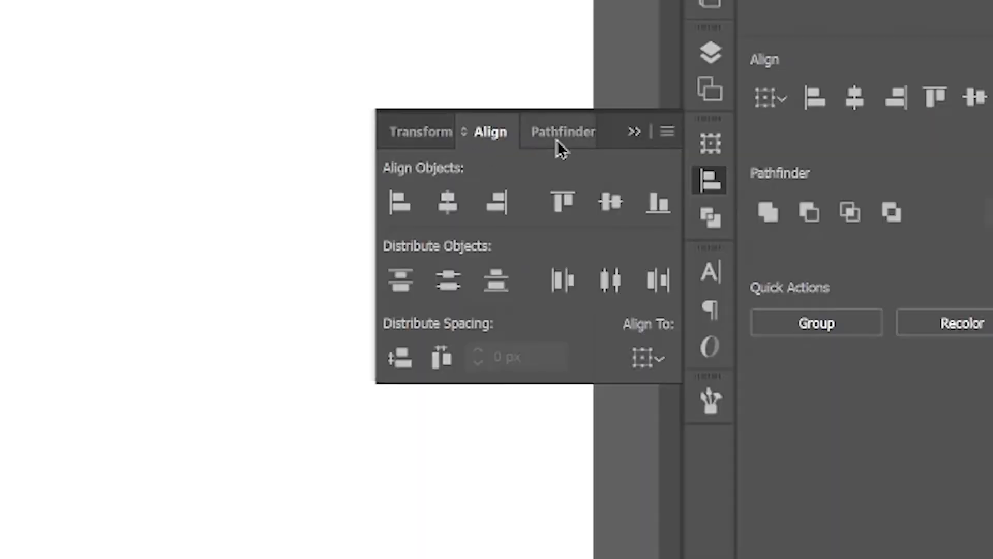
click(818, 230)
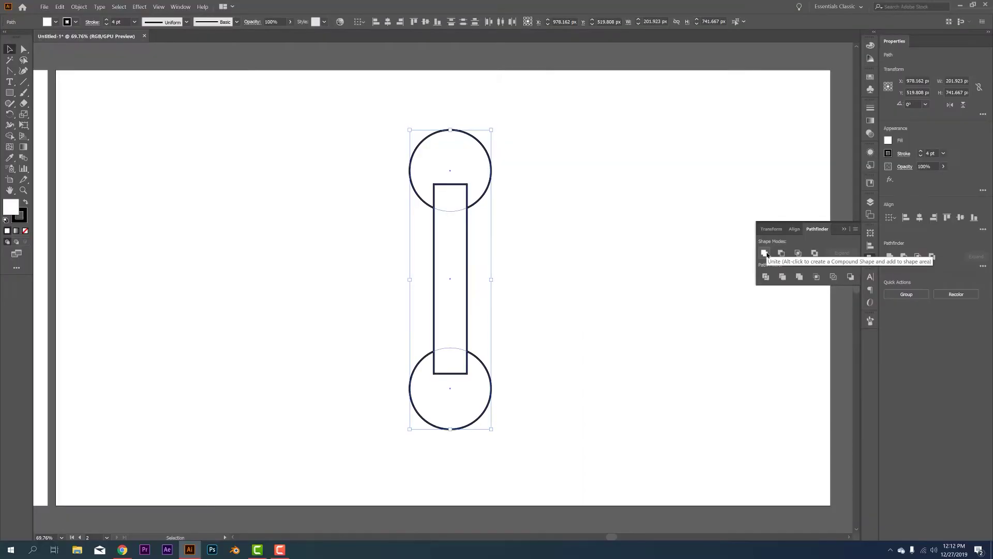
click(764, 253)
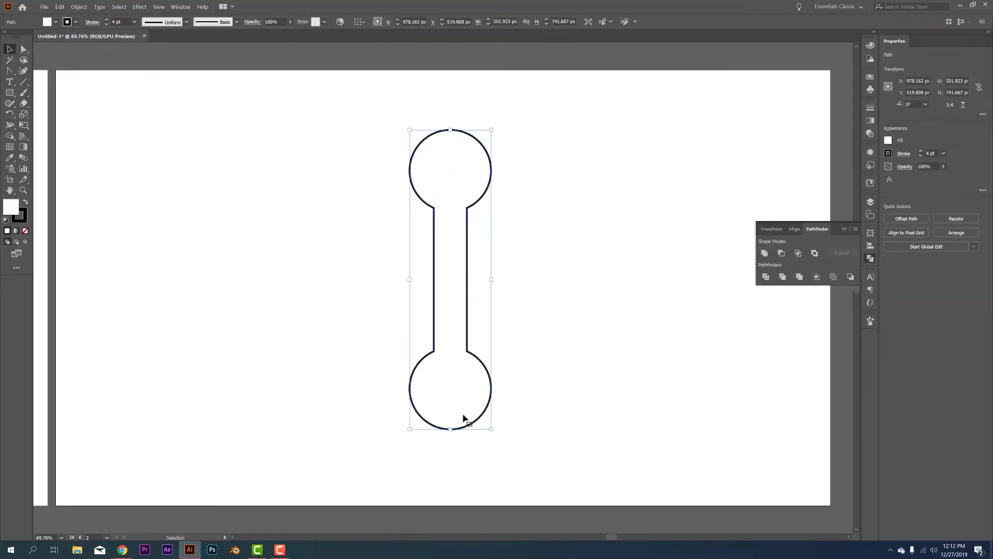
click(319, 282)
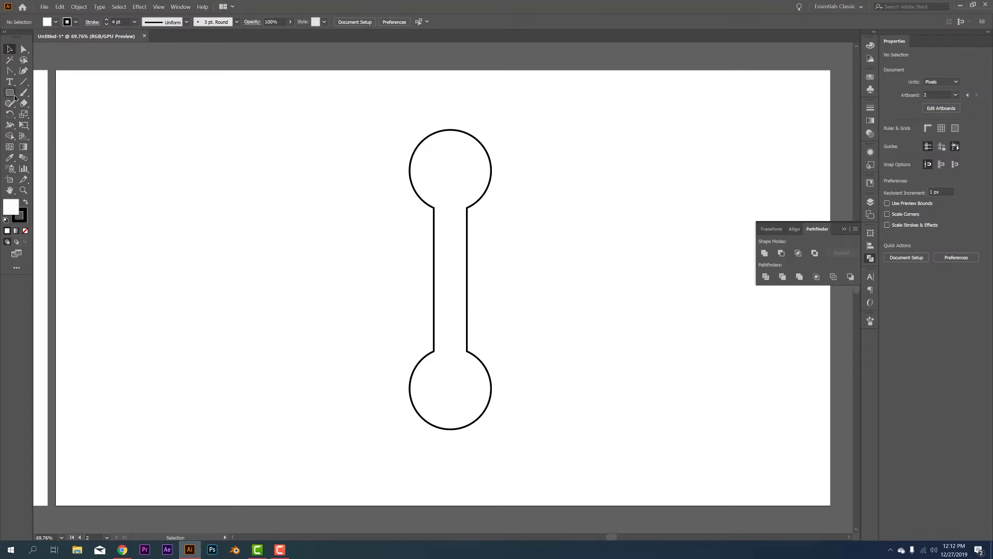
drag(9, 92, 10, 92)
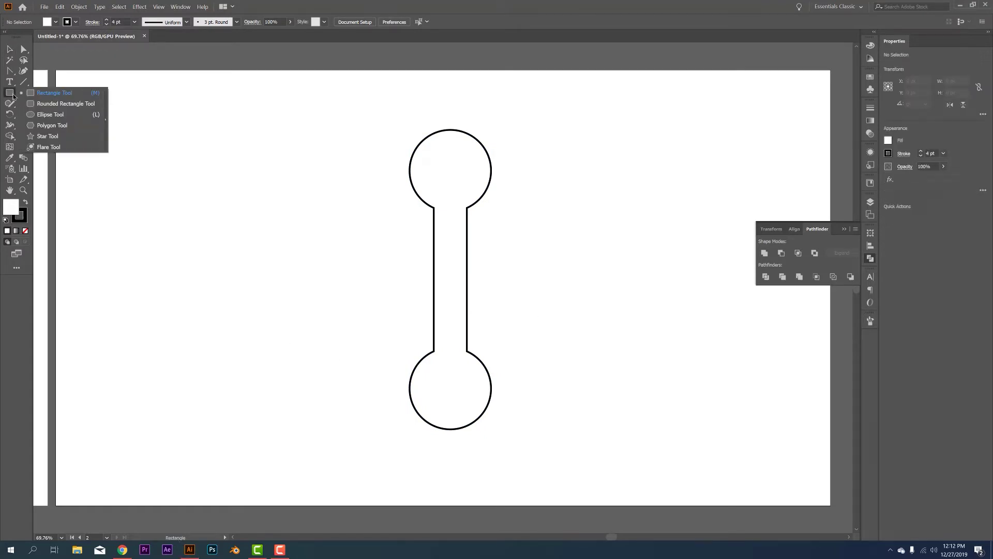
Draw a tall rounded rectangle over the upper circle and centre it horizontally on the dumbbell.
click(66, 103)
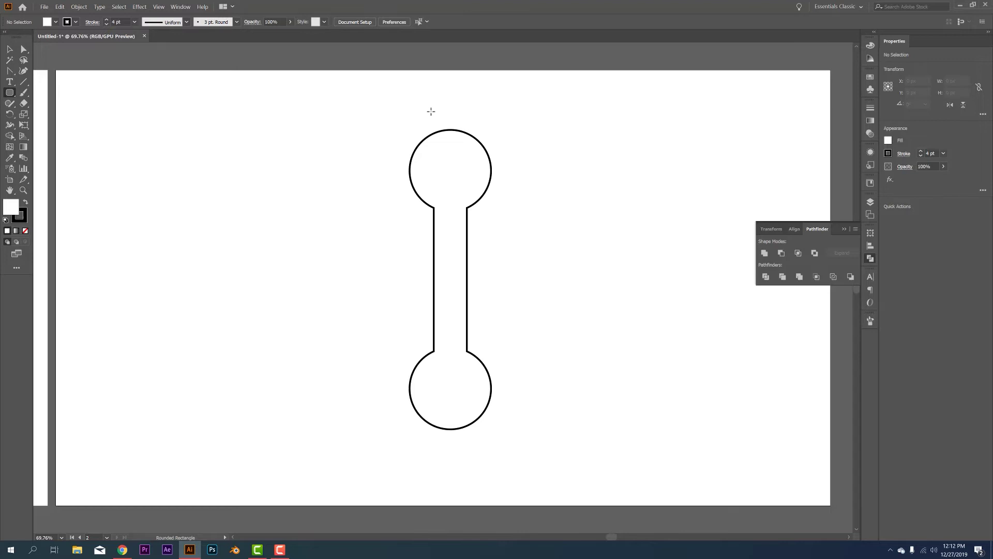
drag(431, 111, 470, 177)
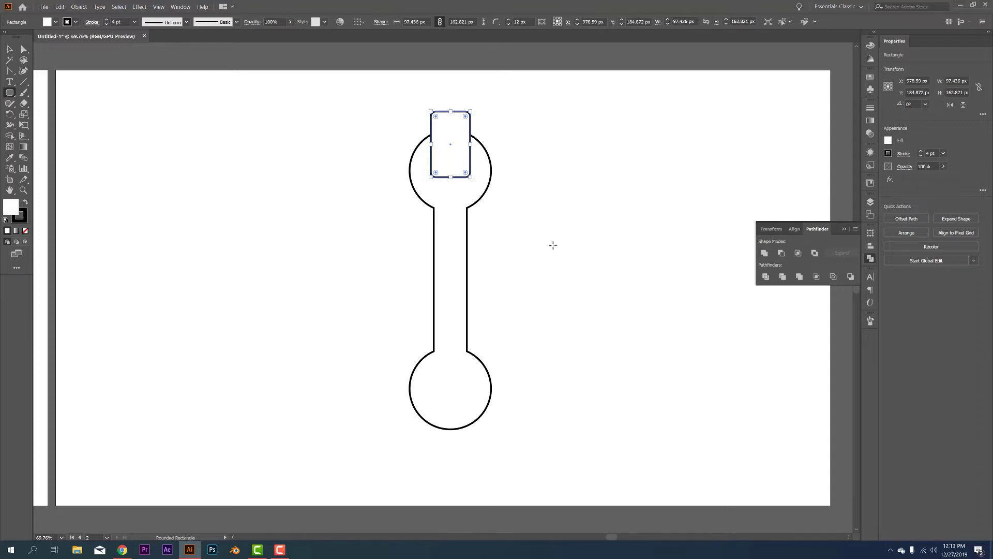
key(v)
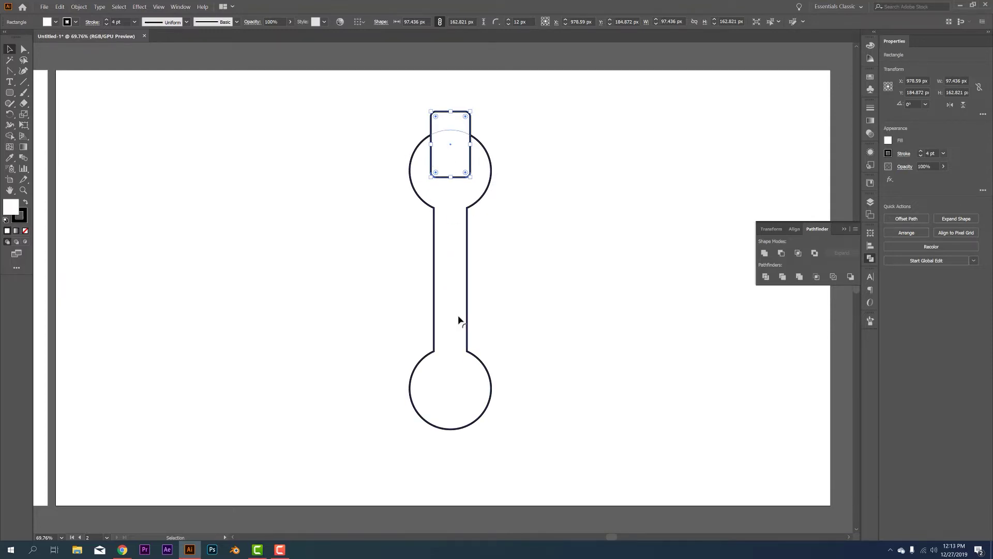
drag(565, 327, 355, 73)
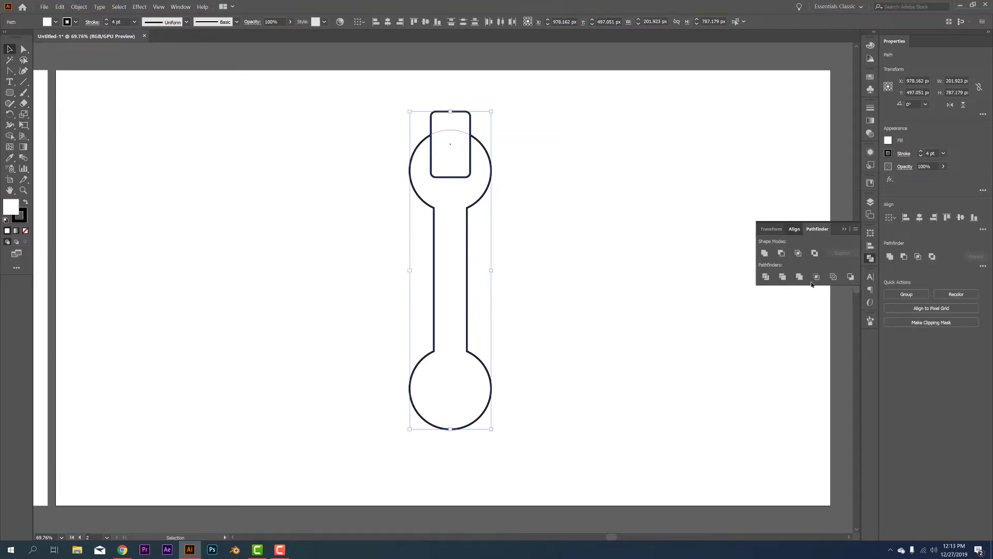
click(794, 229)
click(781, 254)
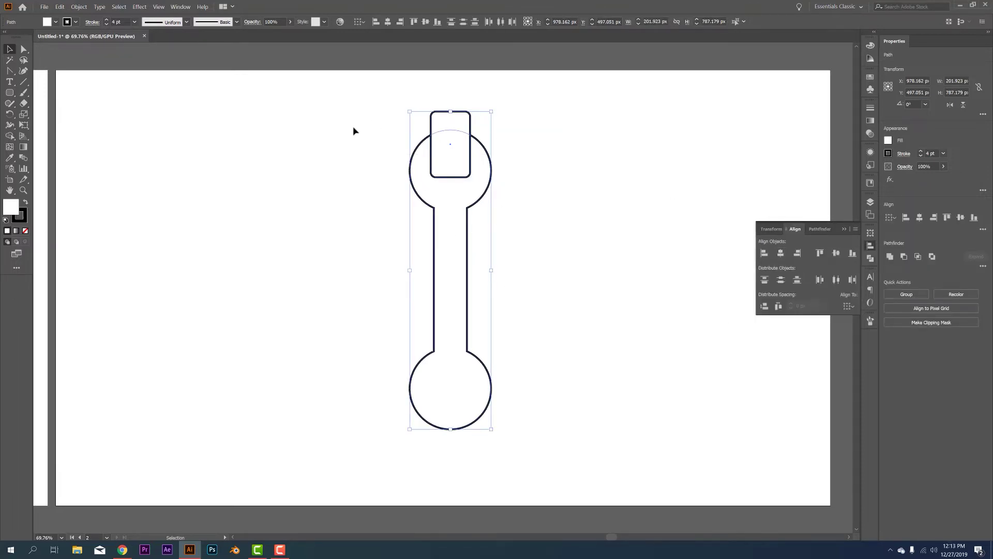
click(500, 193)
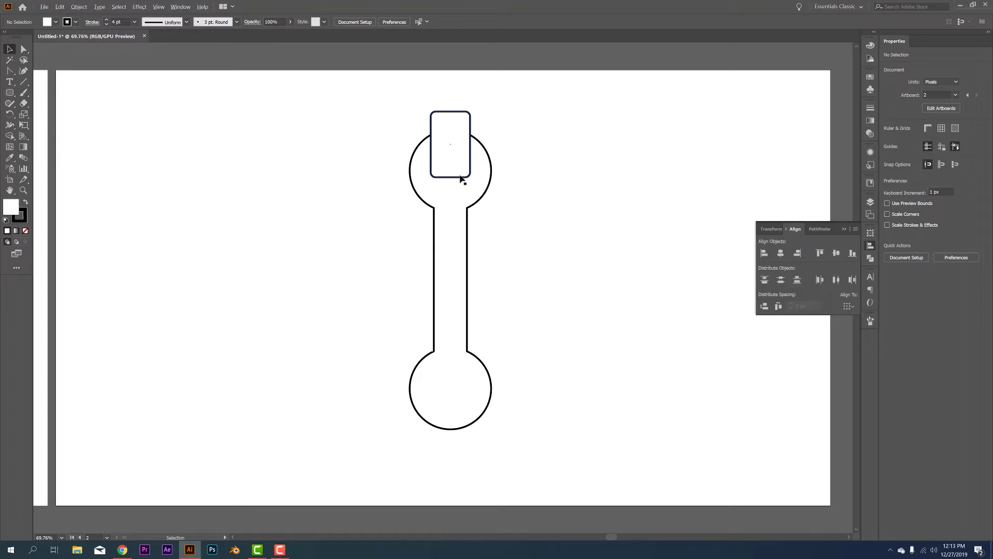
Copy the rounded rectangle onto the bottom circle and cut the top jaw notch with Shape Builder.
drag(457, 171, 452, 432)
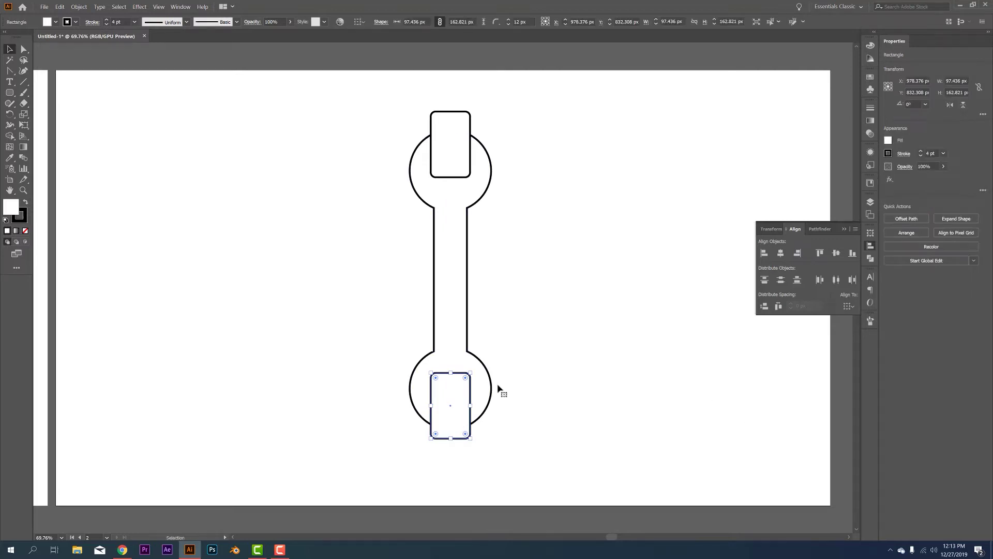
drag(563, 444, 321, 107)
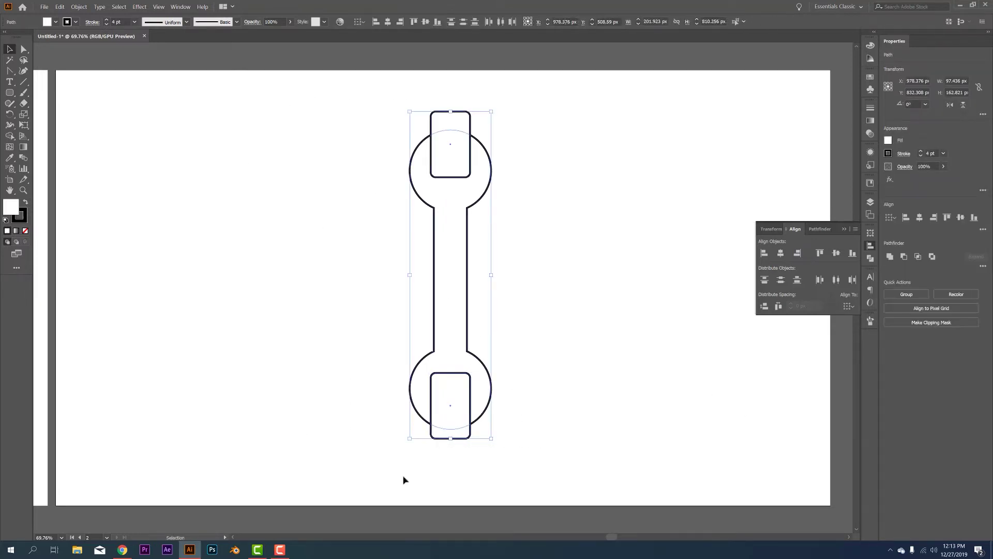
click(10, 135)
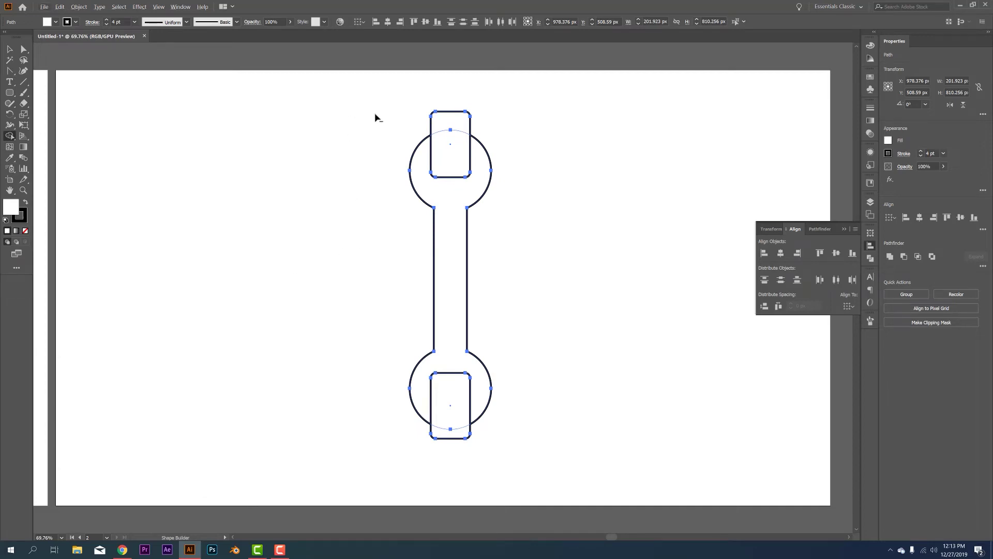
drag(448, 102, 444, 155)
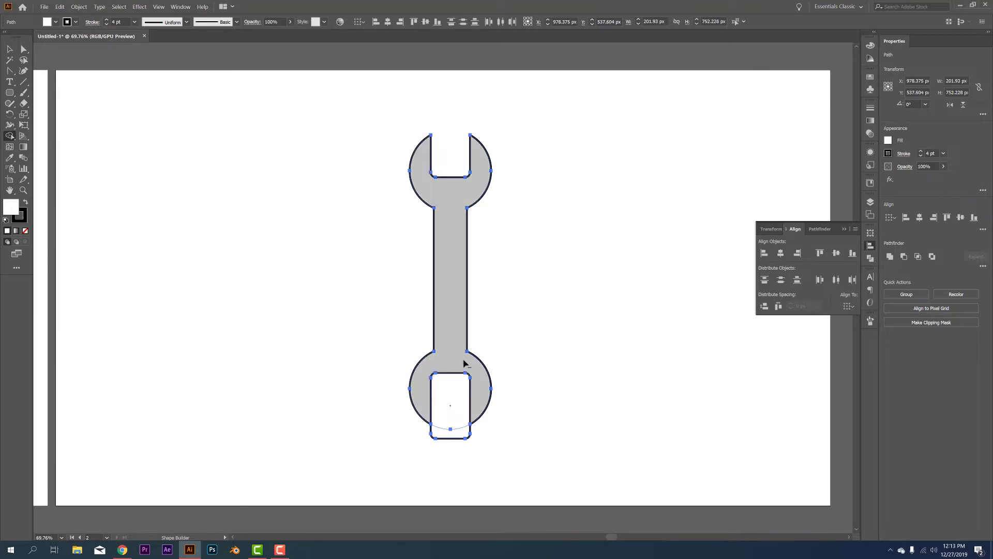
drag(459, 450, 462, 398)
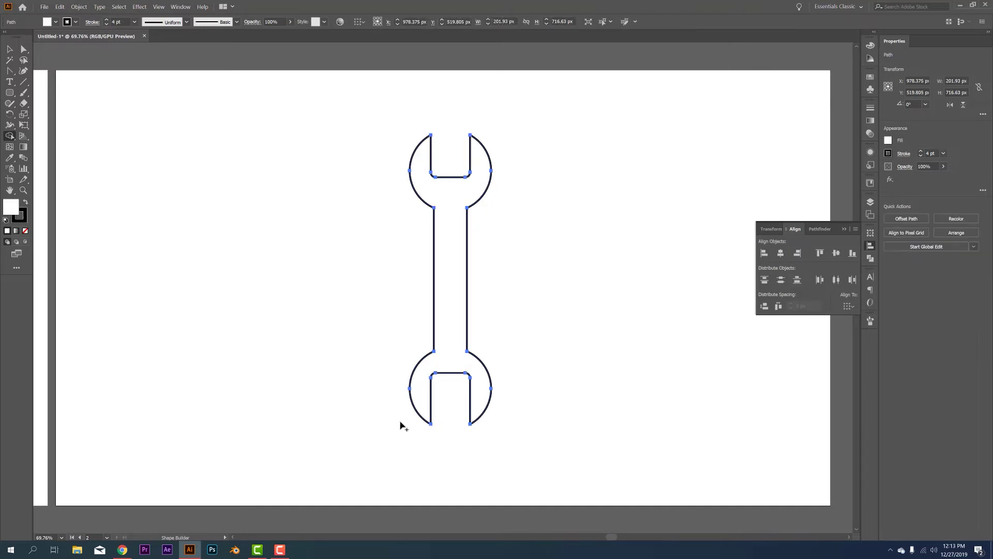
key(ctrl+z)
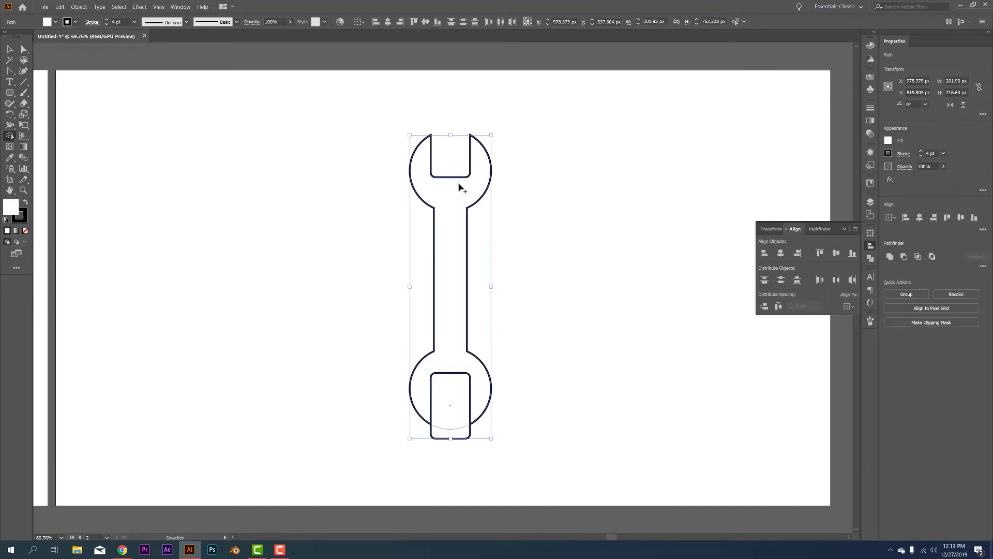
Nudge the lower rectangle into place and remove its region to open the bottom jaw.
key(v)
click(295, 289)
click(456, 419)
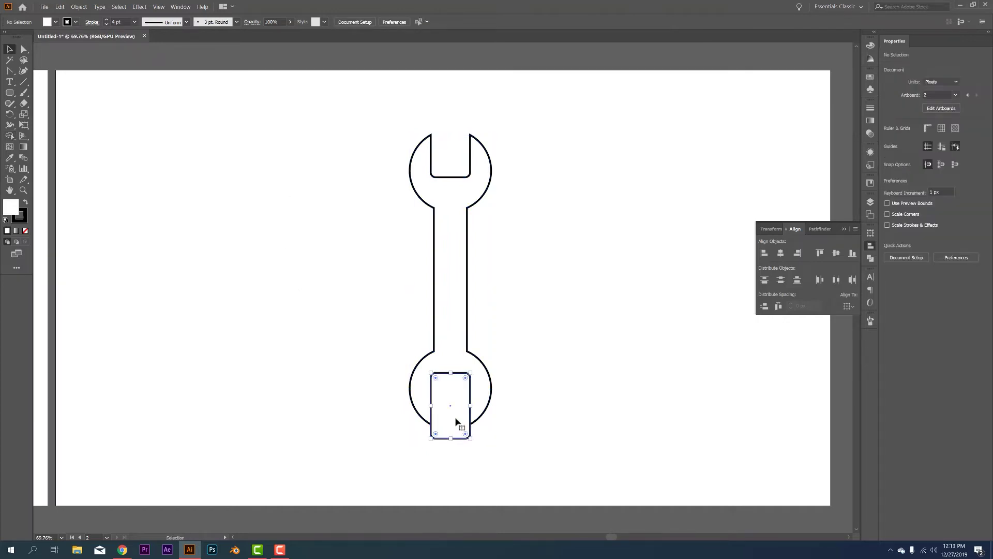
key(shift+Down)
key(shift+Down)
key(shift+Up)
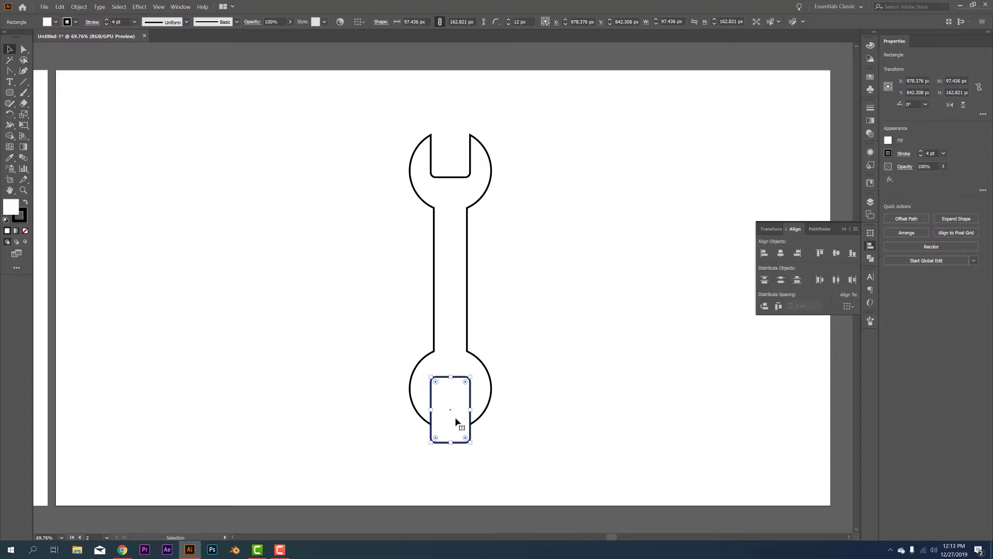
click(593, 458)
drag(593, 458, 346, 230)
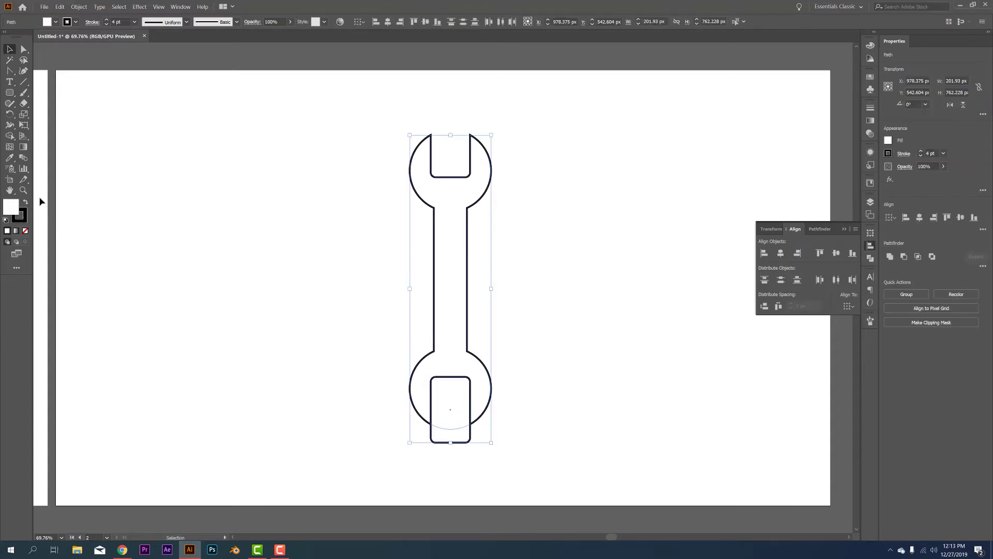
click(9, 137)
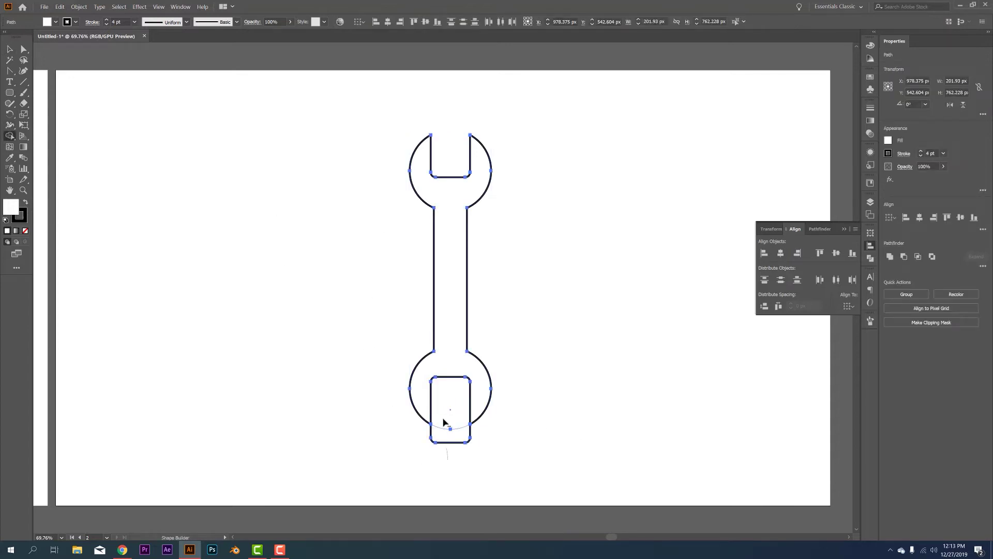
drag(444, 422, 448, 437)
click(10, 49)
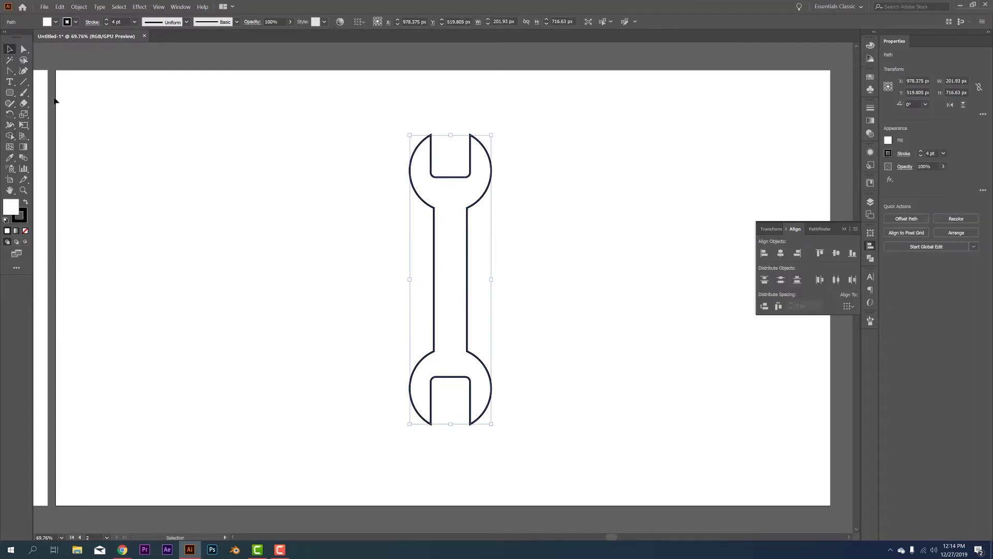
Select the four shaft-joint anchors and drag a Live Corner widget to round them.
click(23, 49)
drag(510, 221, 414, 207)
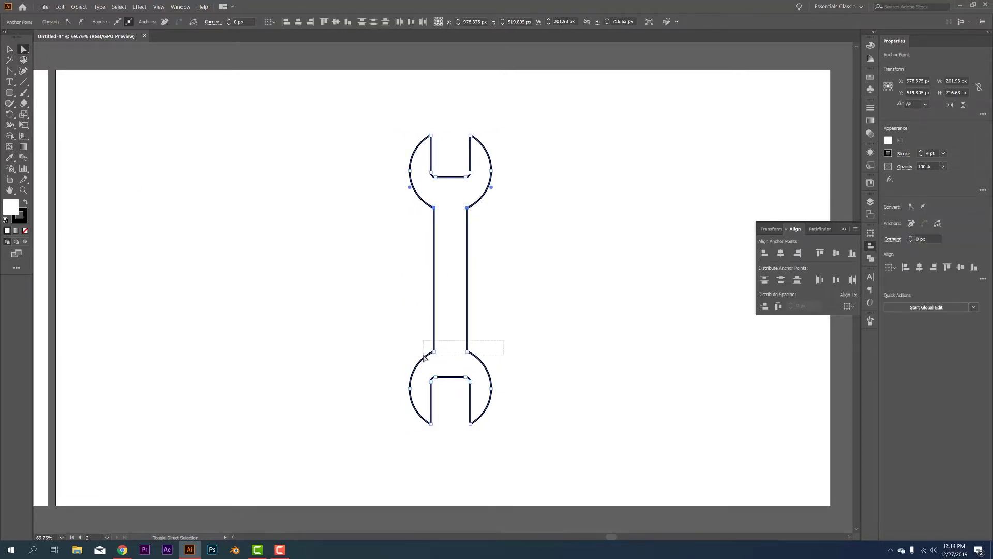
drag(424, 356, 424, 357)
drag(431, 350, 375, 322)
click(683, 417)
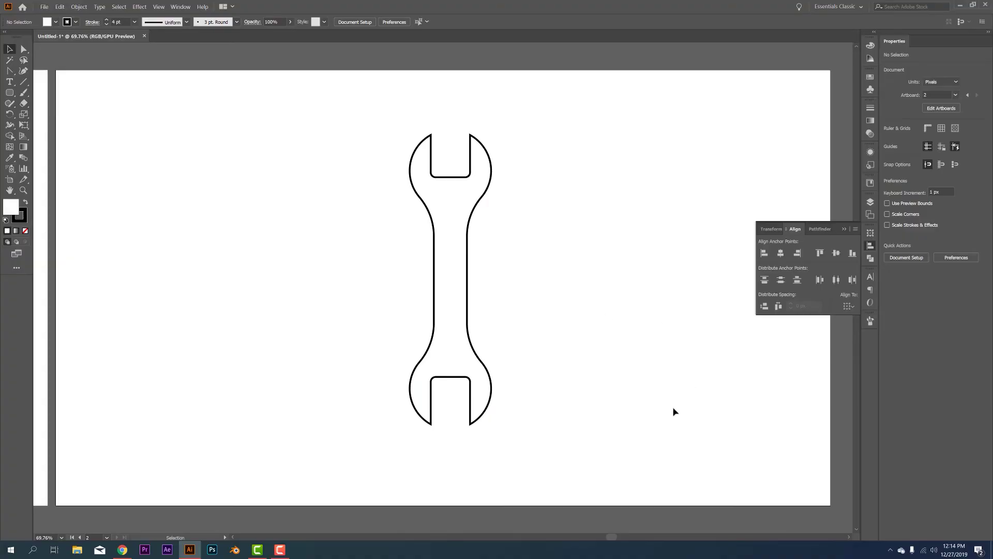
click(455, 321)
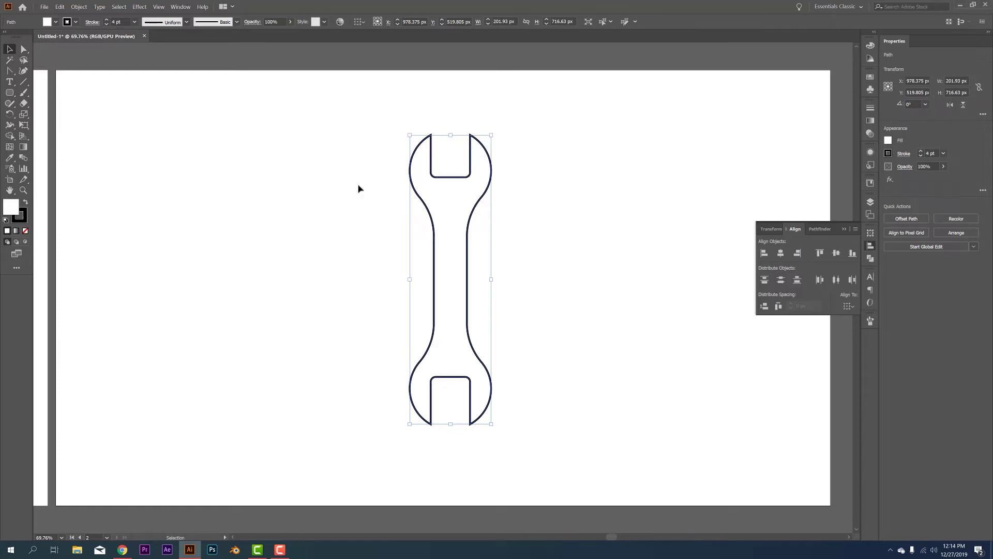
click(23, 52)
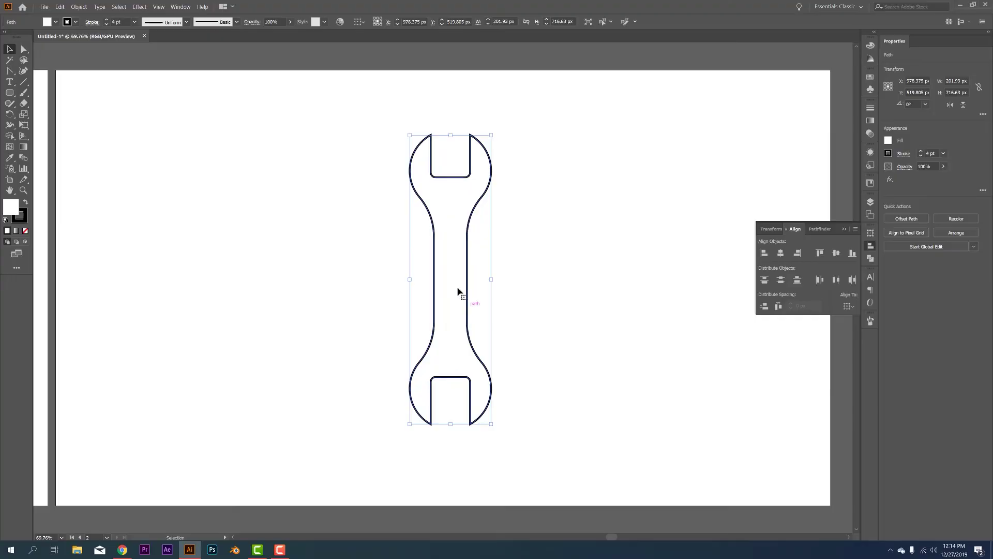
key(r)
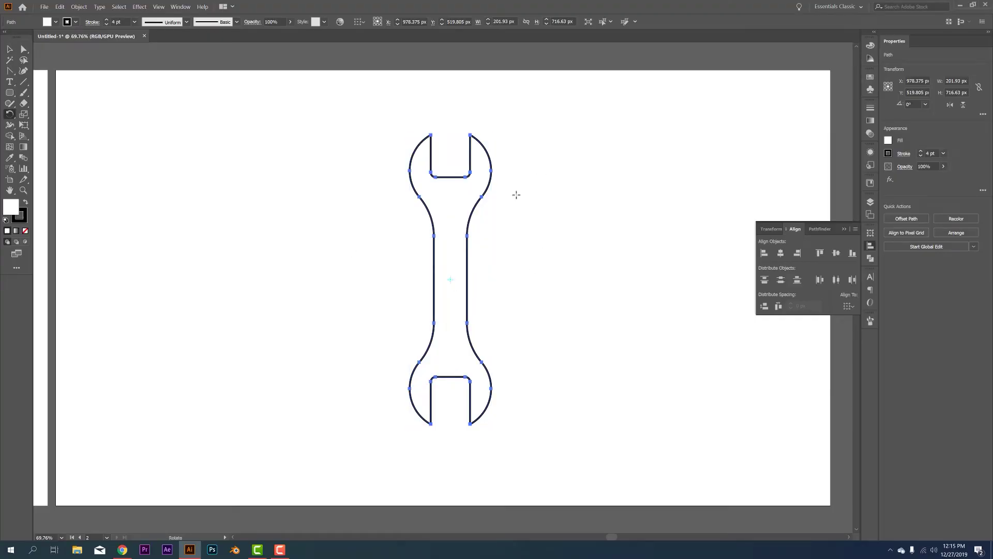
Rotate the wrench to a 315° diagonal and move it to the artboard's left side.
drag(464, 353, 399, 347)
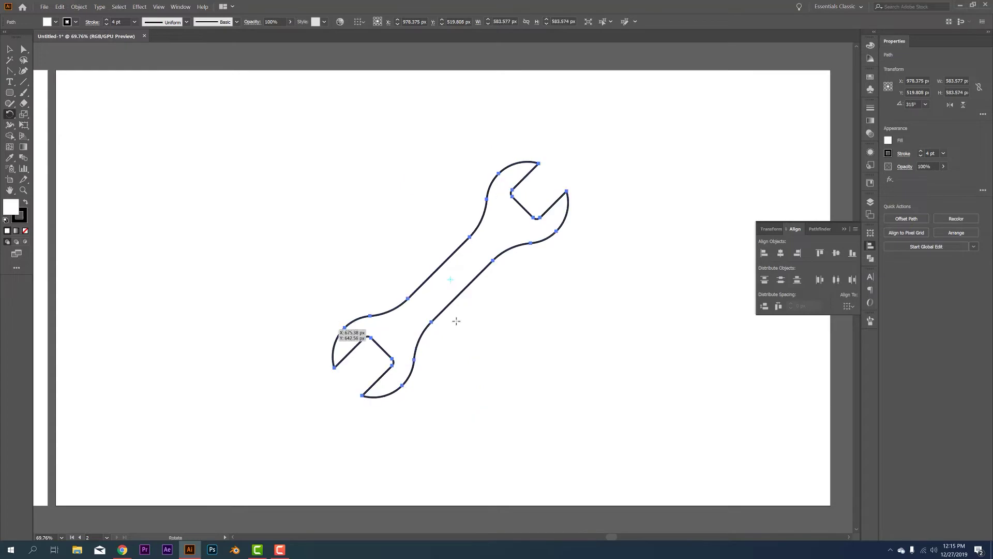
key(v)
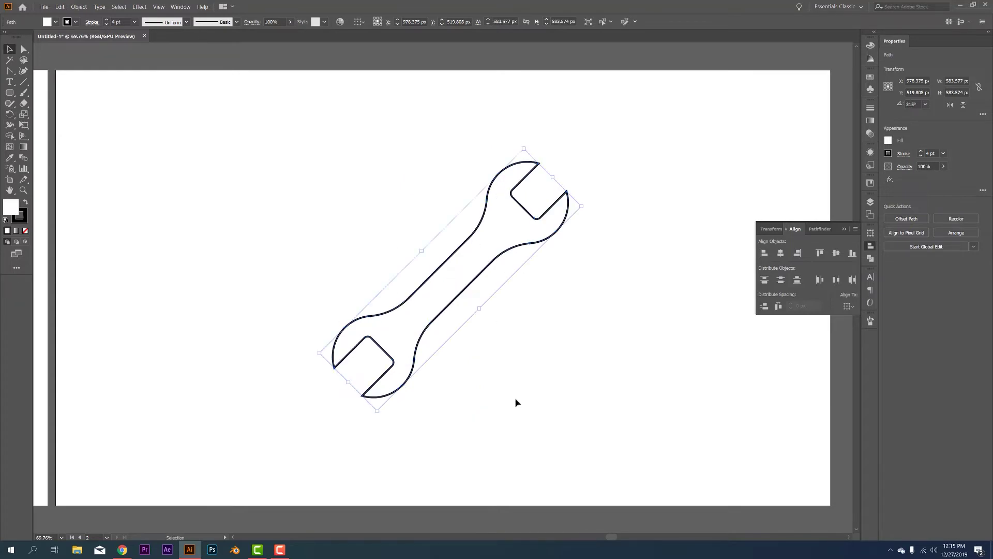
click(436, 253)
drag(440, 268, 187, 266)
click(432, 321)
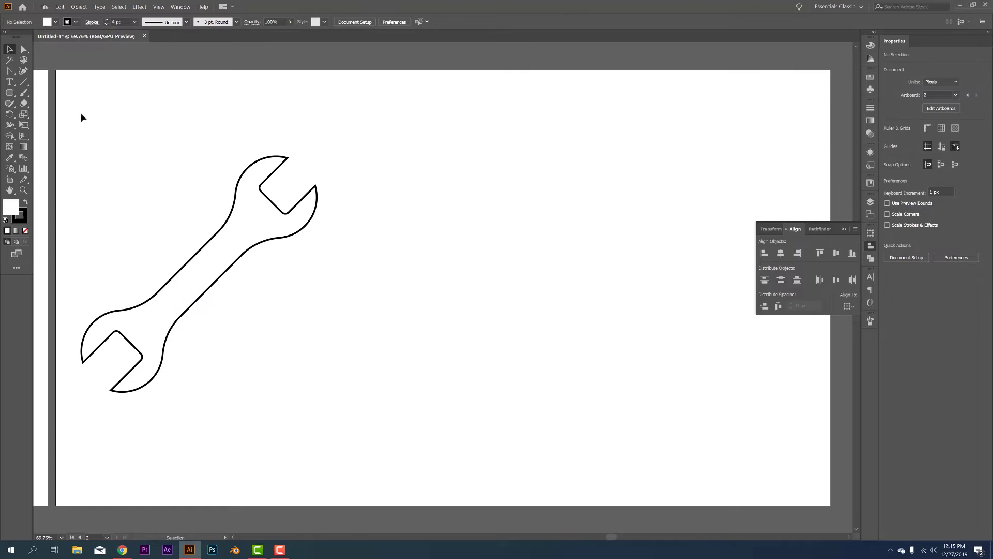
Draw a left block, narrow bridge and larger striking block as rounded rectangles, then unite them.
click(11, 93)
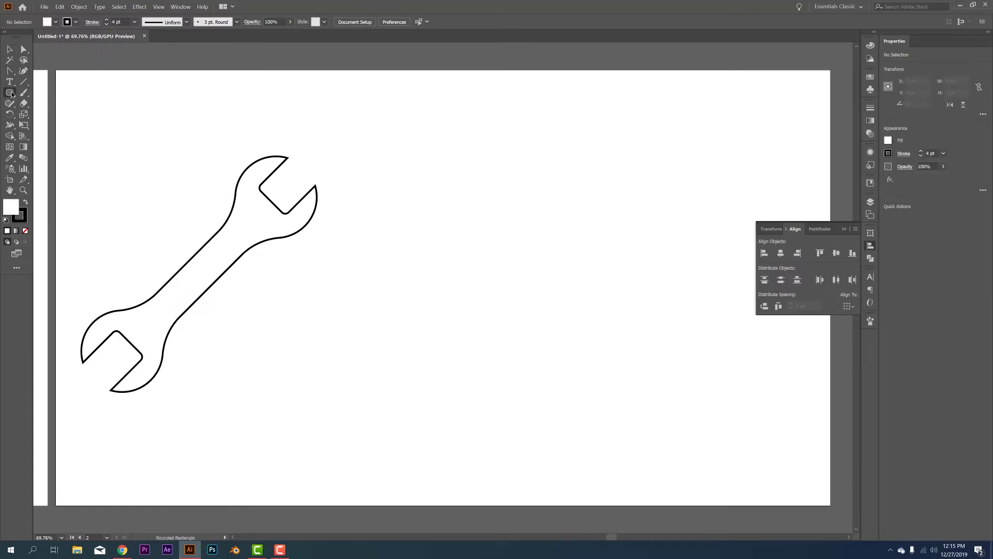
drag(413, 166, 445, 230)
drag(432, 183, 478, 213)
drag(473, 166, 538, 231)
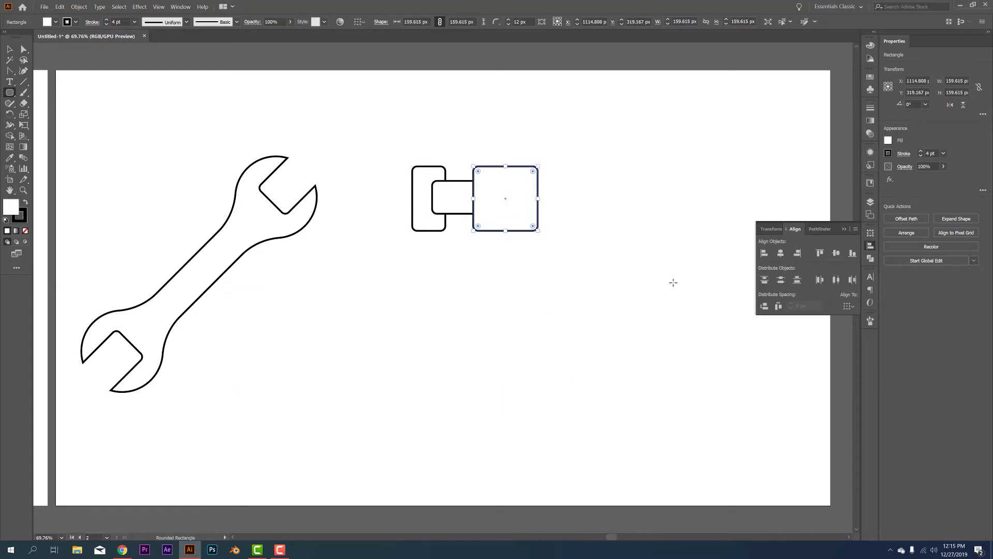
key(v)
drag(587, 284, 398, 140)
click(820, 229)
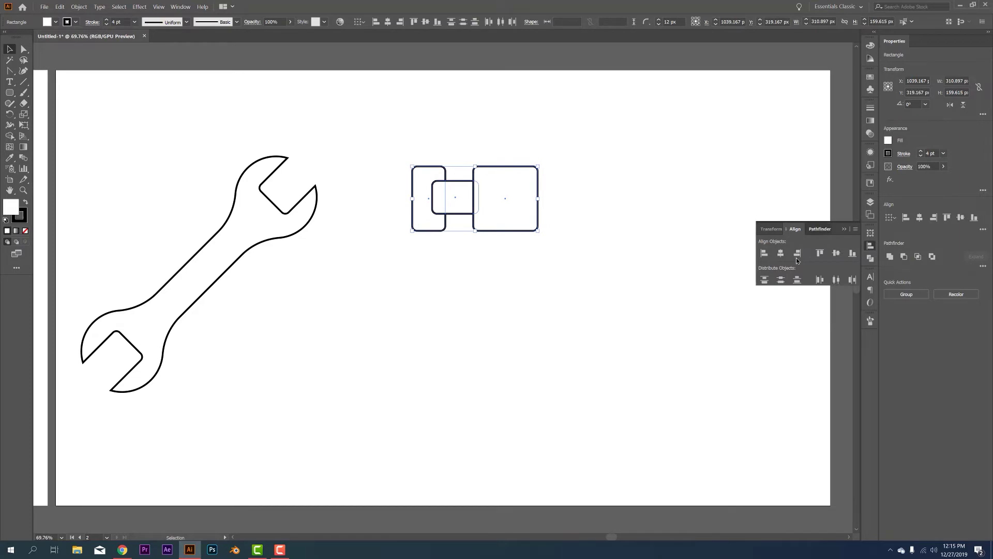
click(765, 253)
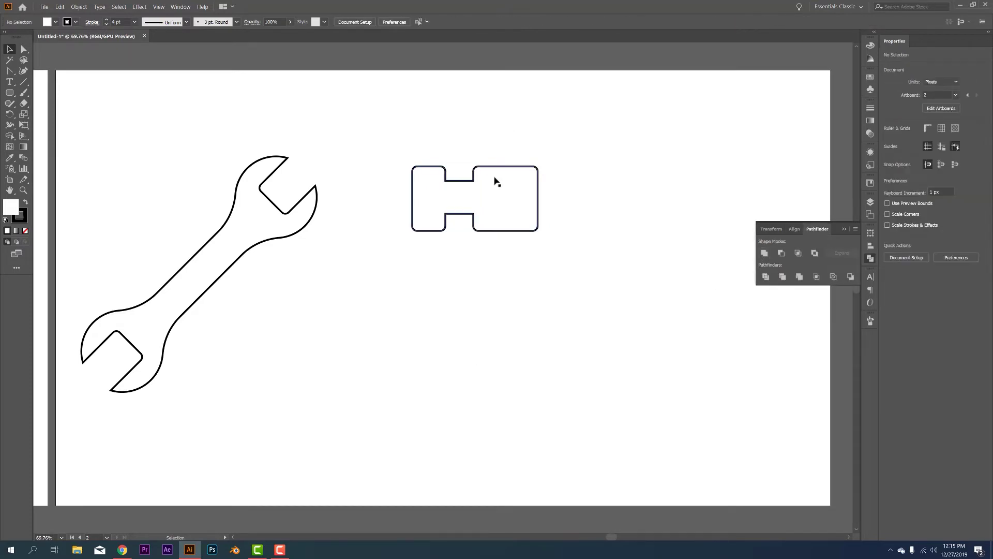
Round the hammer head's four inner notch corners to 5.3 px.
click(24, 49)
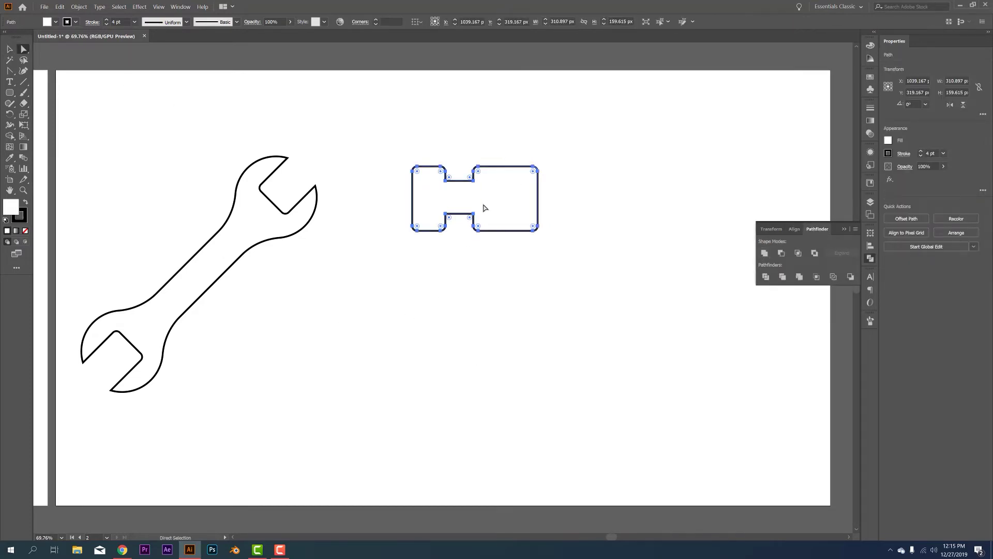
scroll(485, 208, up, 2)
drag(484, 233, 438, 233)
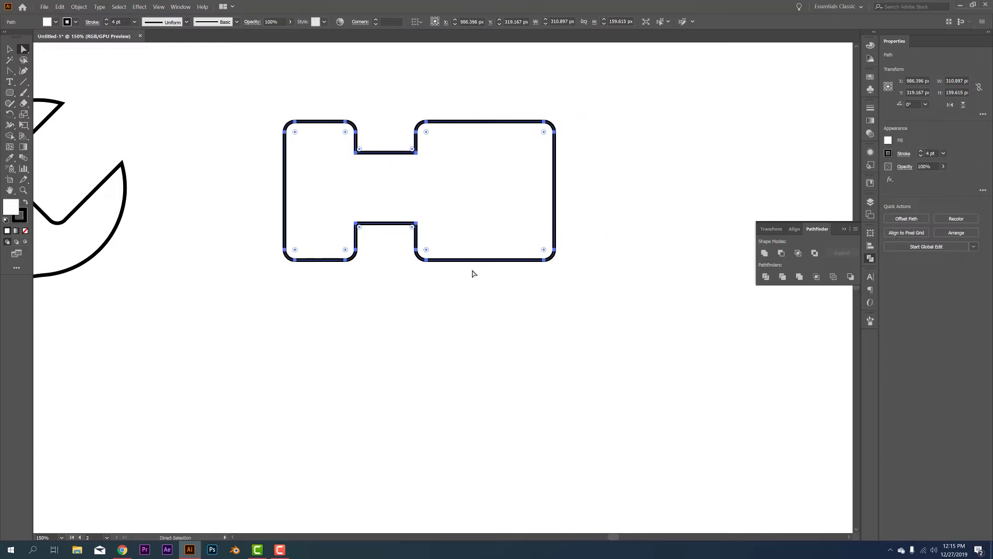
key(ctrl+z)
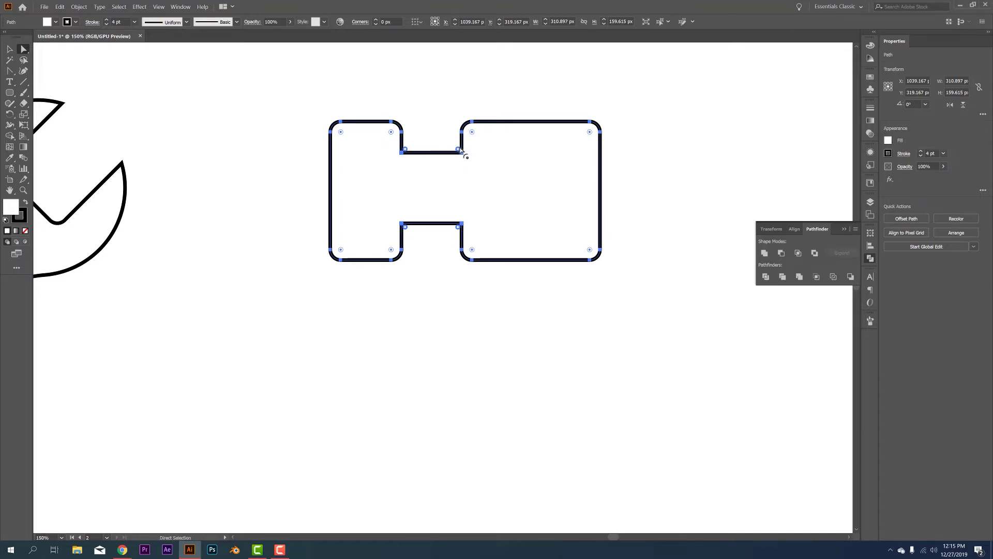
drag(460, 150, 452, 142)
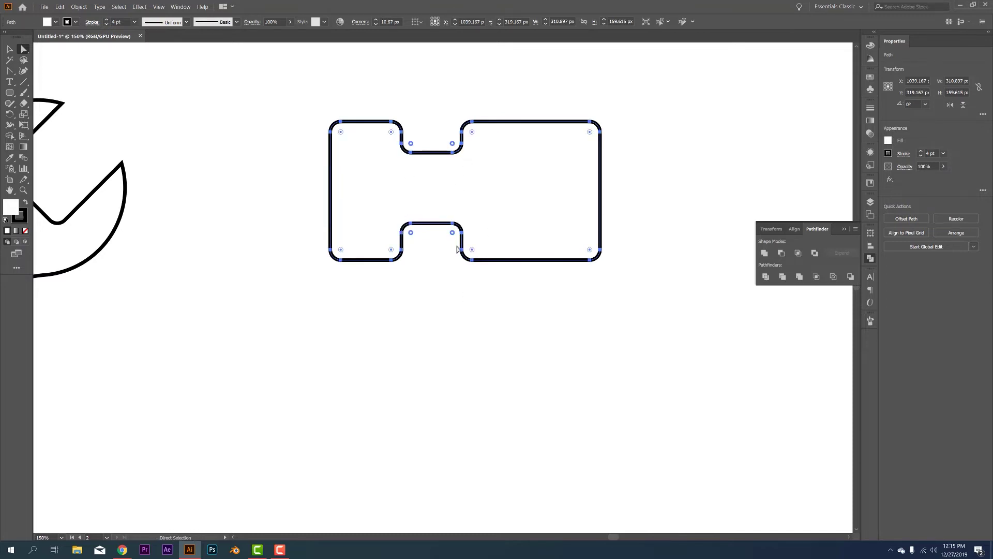
drag(410, 233, 407, 229)
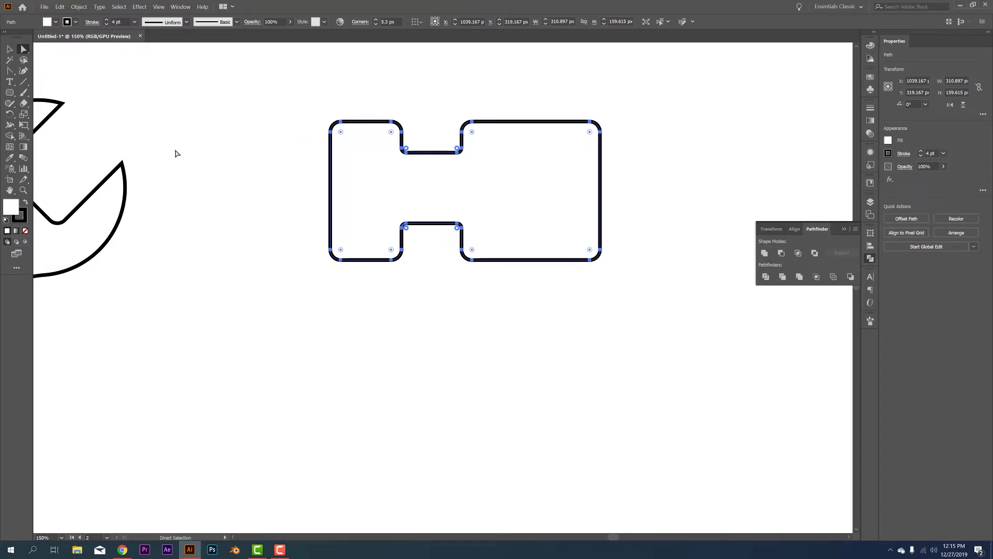
click(10, 93)
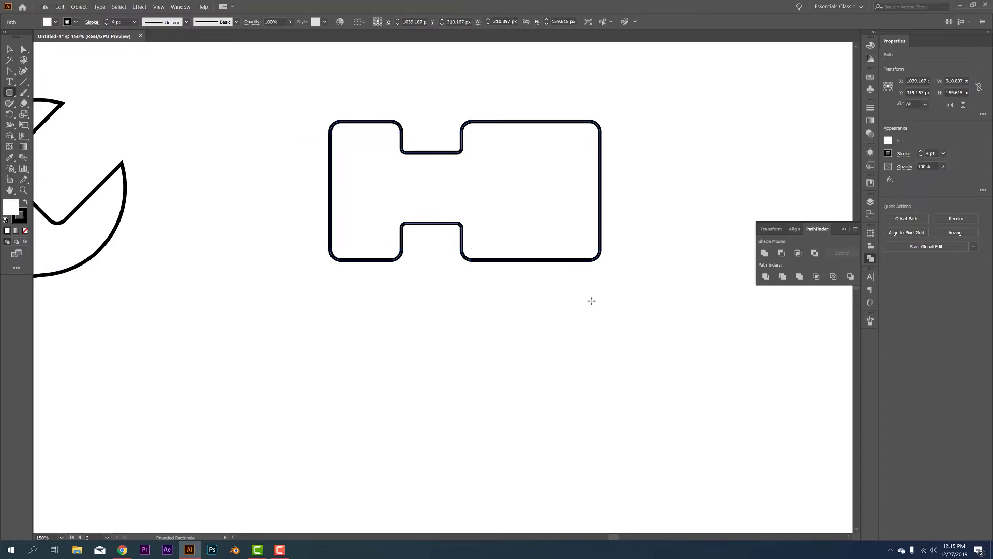
Draw a tall, narrow rounded handle beneath the larger block and nudge it right to centre it.
alt+scroll(506, 265, down, 1)
alt+scroll(548, 335, down, 1)
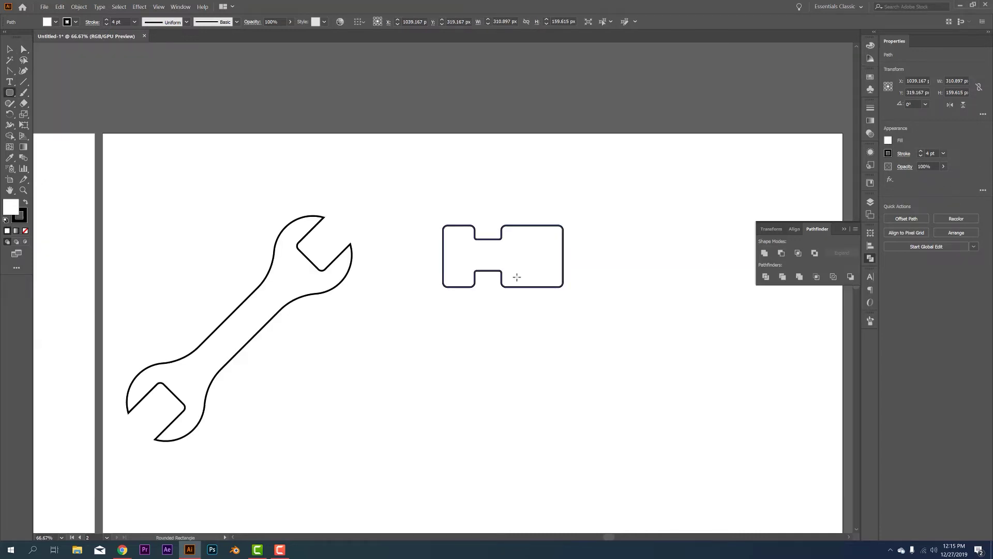
drag(517, 277, 541, 472)
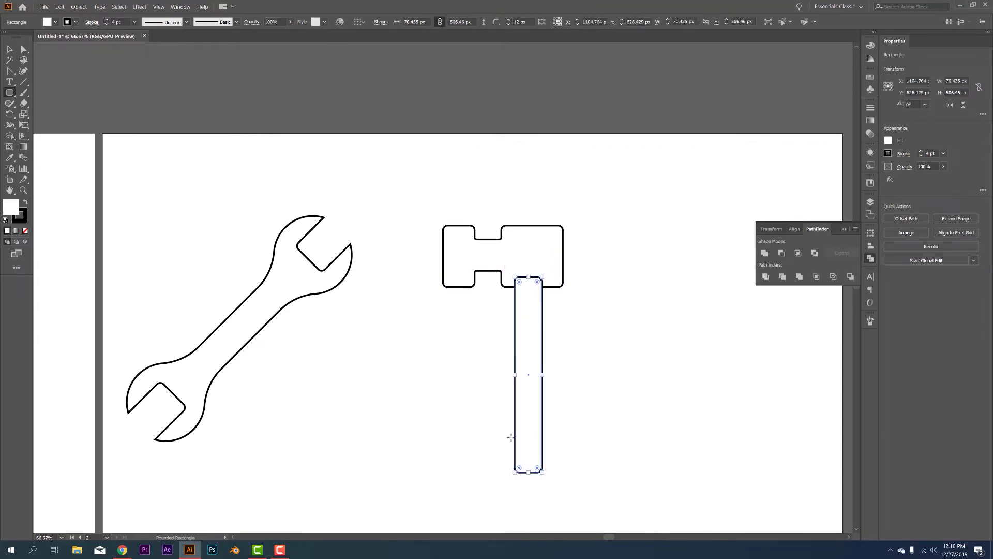
key(v)
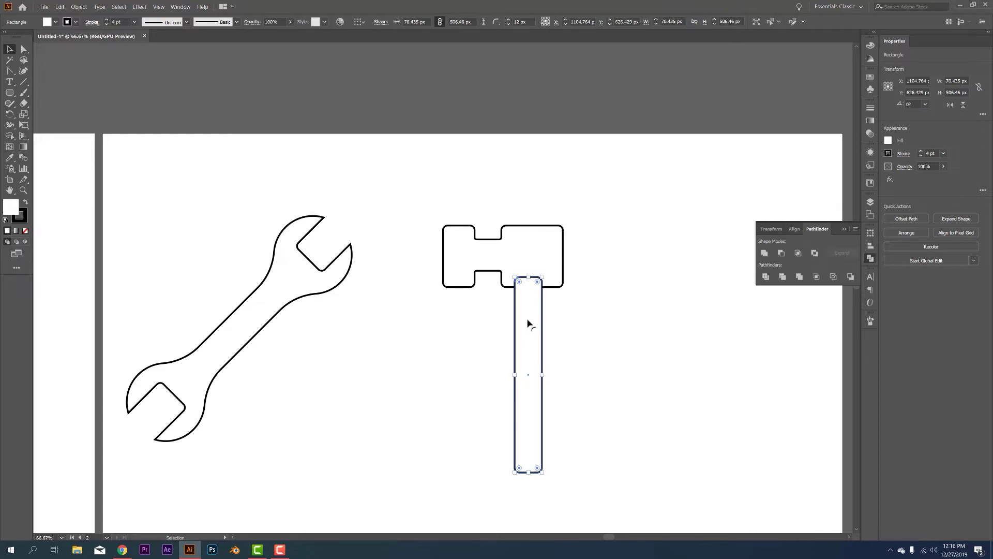
key(a)
key(v)
key(Right)
key(Right)
key(Right)
key(Right)
key(Right)
key(Right)
key(Right)
key(Right)
key(Right)
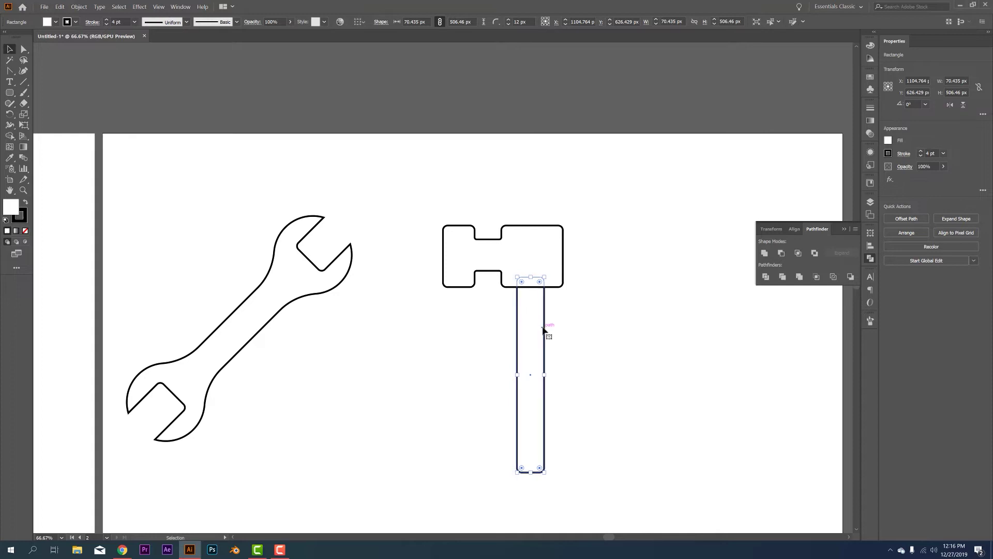
key(Right)
key(Right)
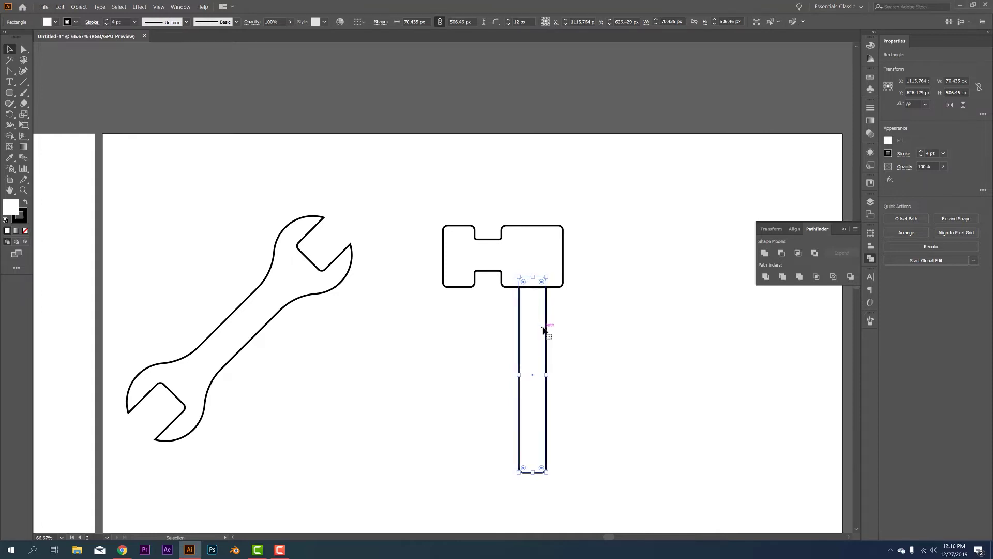
click(594, 290)
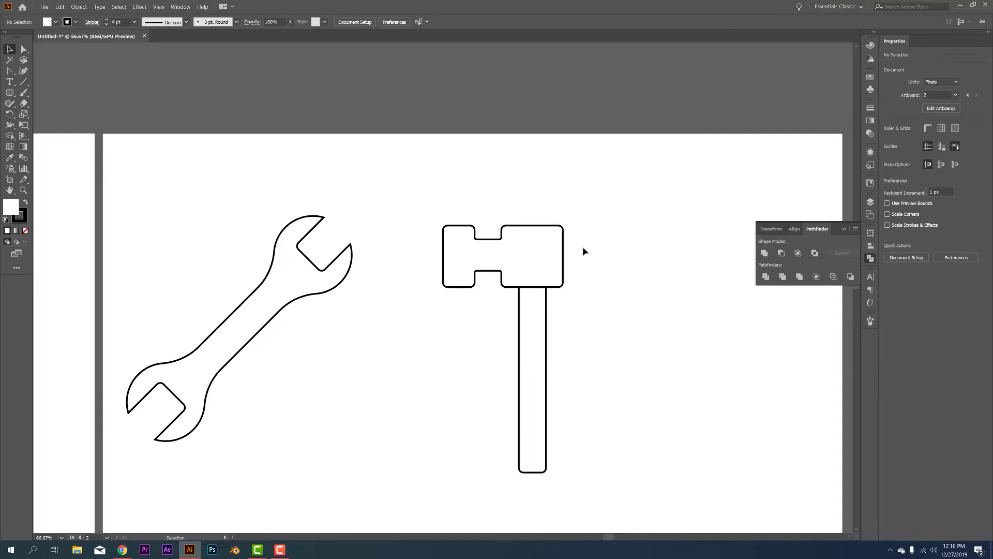
Draw a three-point curved arc from the hammer head's right edge with the Curvature tool.
click(24, 71)
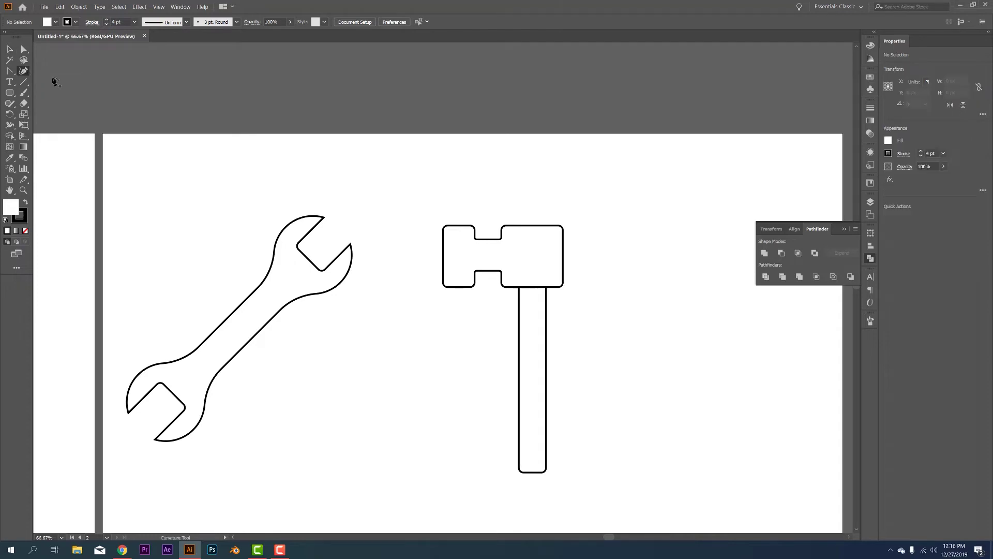
click(569, 255)
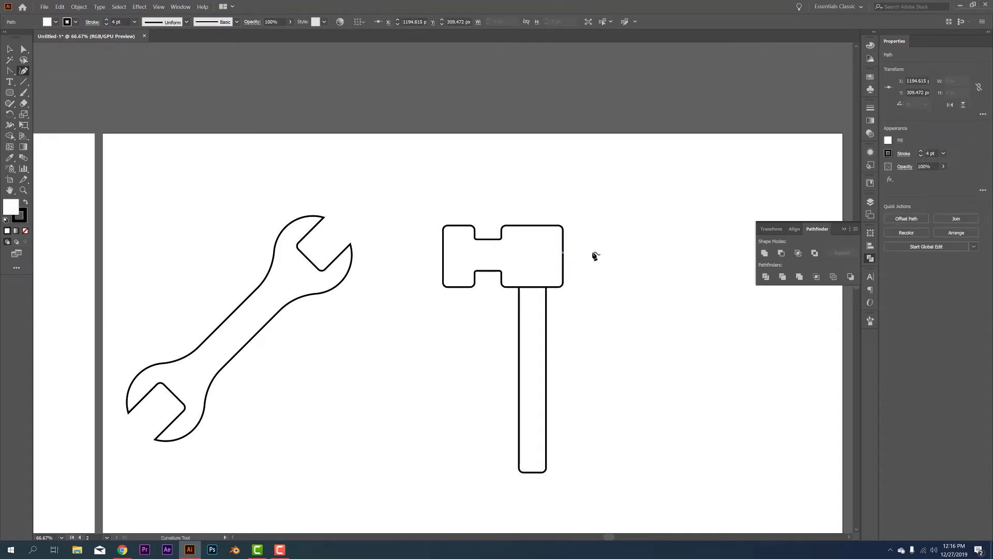
click(594, 252)
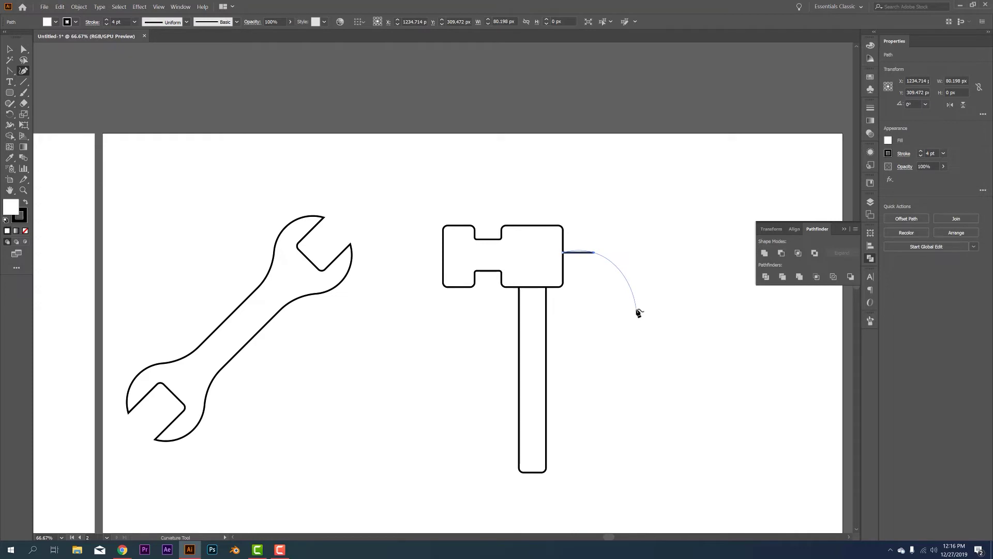
click(637, 300)
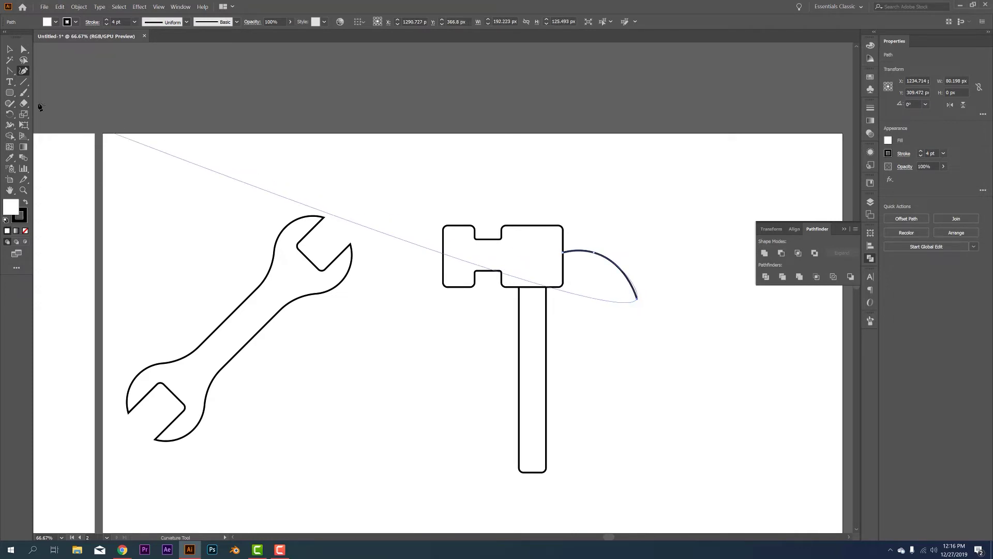
key(v)
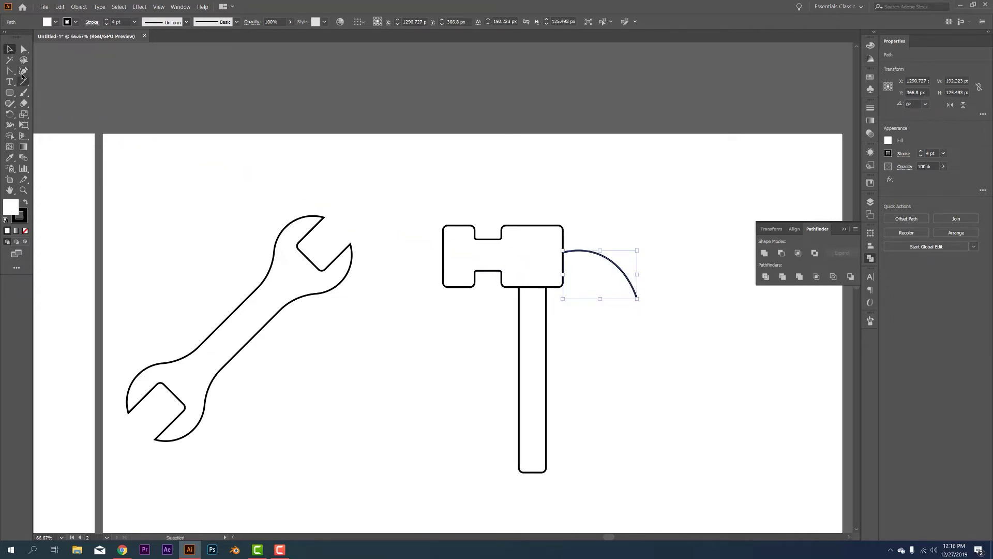
drag(9, 71, 28, 72)
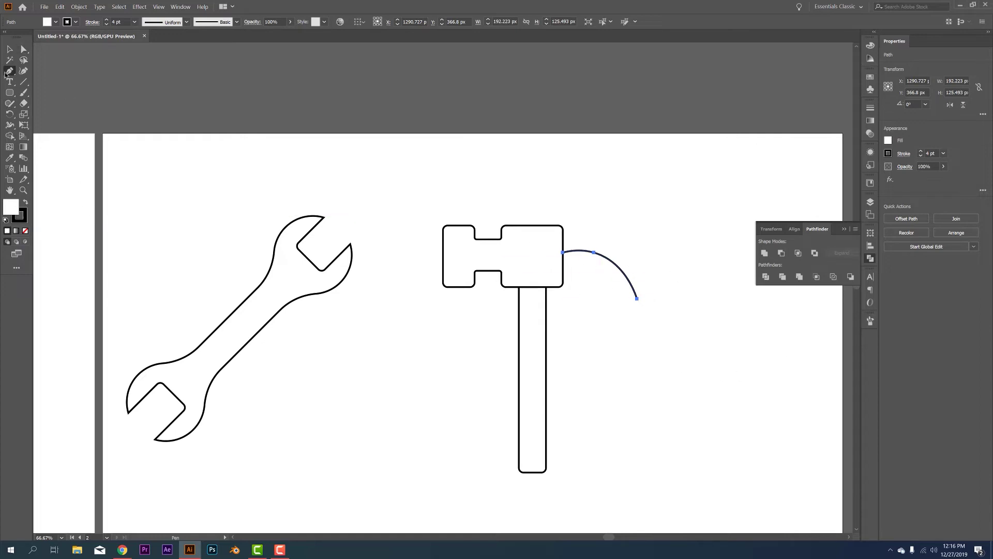
Tilt the arc slightly clockwise to about 347.58° and nudge it right against the head.
click(10, 50)
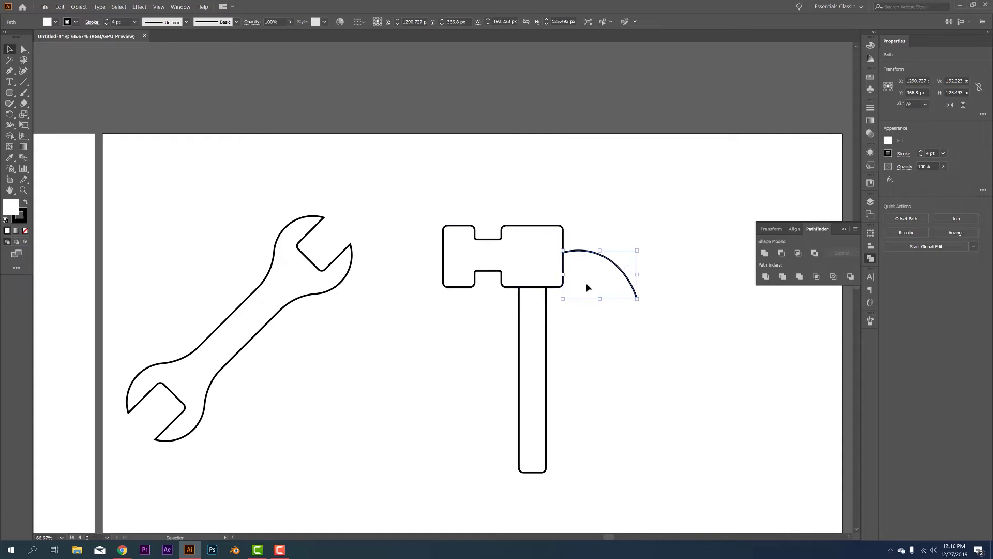
key(r)
drag(631, 294, 620, 295)
key(shift+Right)
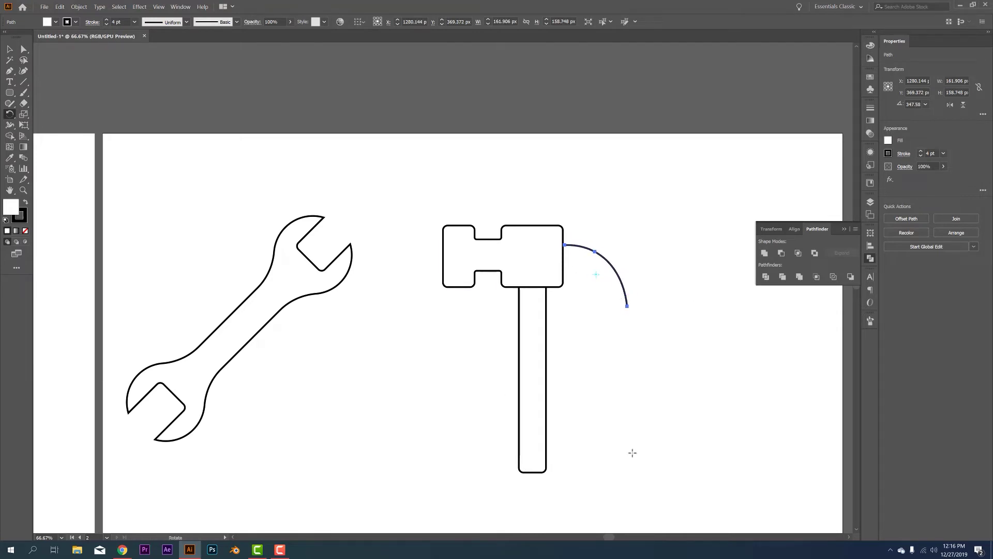
key(v)
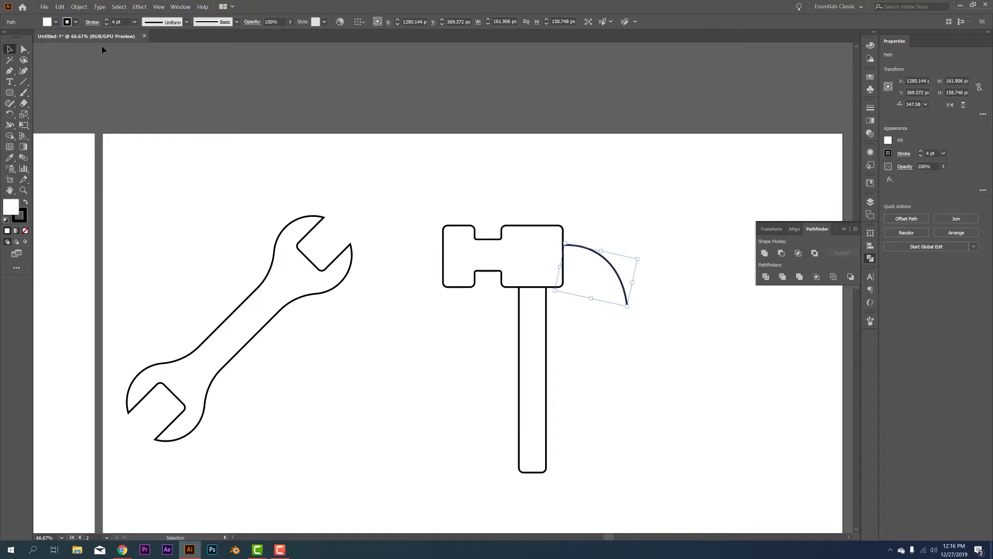
Zoom in and nudge the thick claw arc down and left into position.
scroll(109, 22, up, 20)
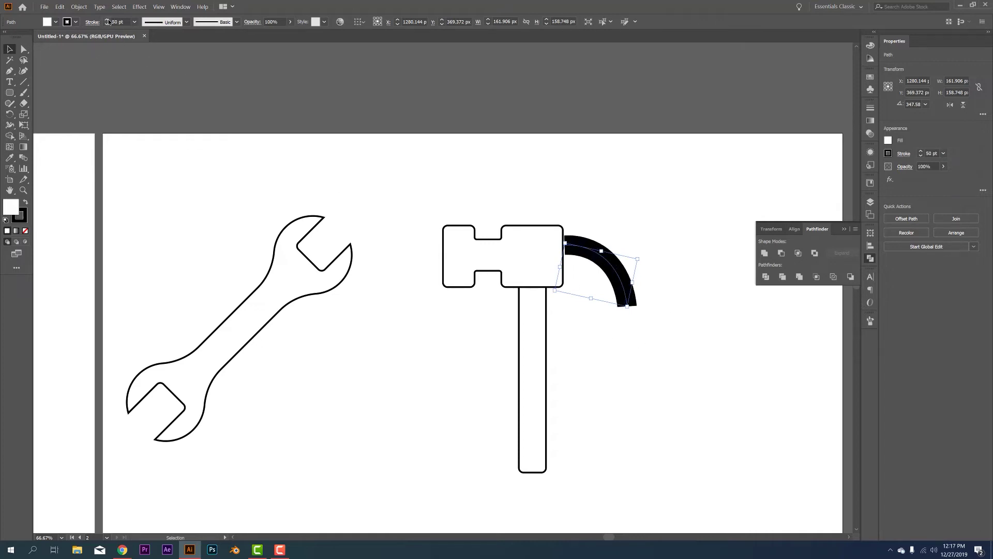
scroll(108, 22, up, 3)
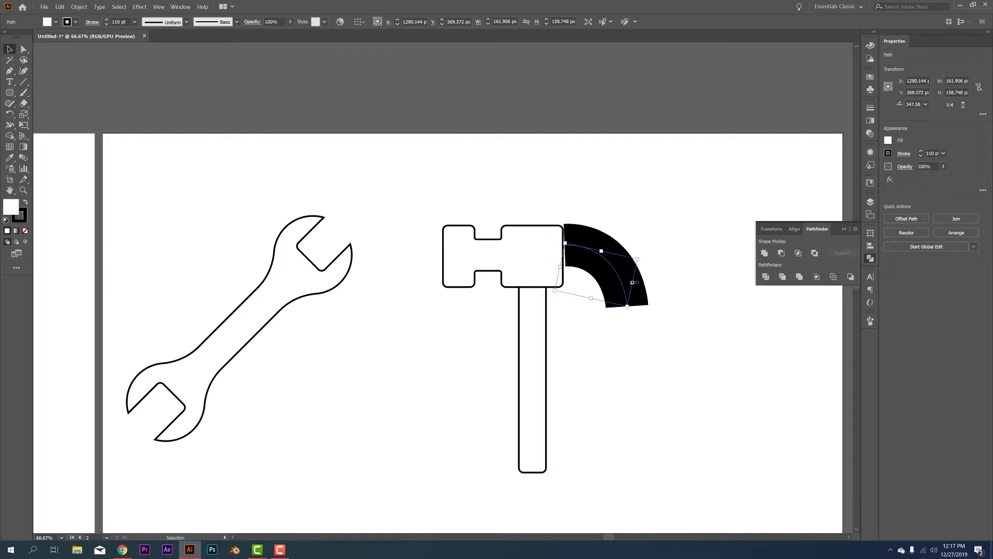
key(Down)
key(Down)
key(shift+Down)
key(shift+Down)
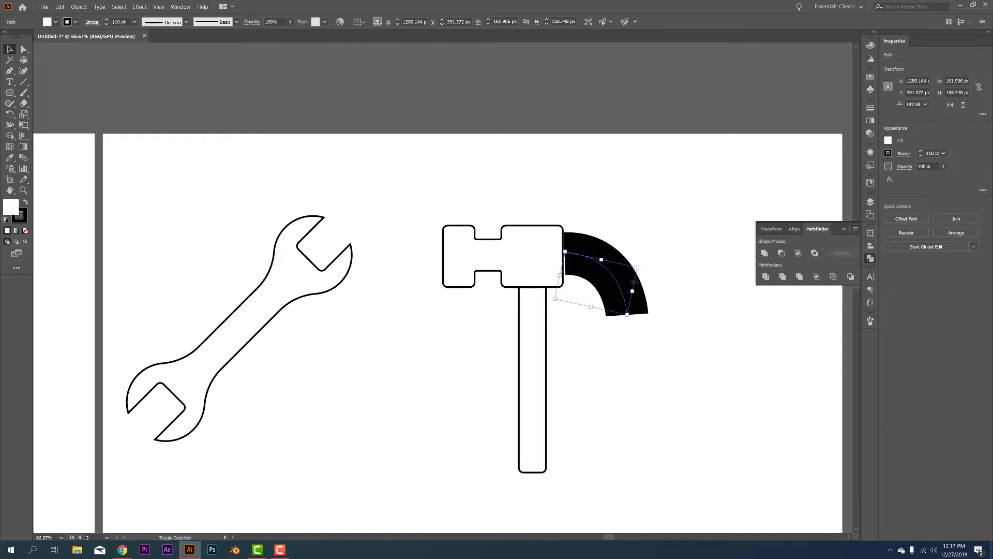
key(shift+Left)
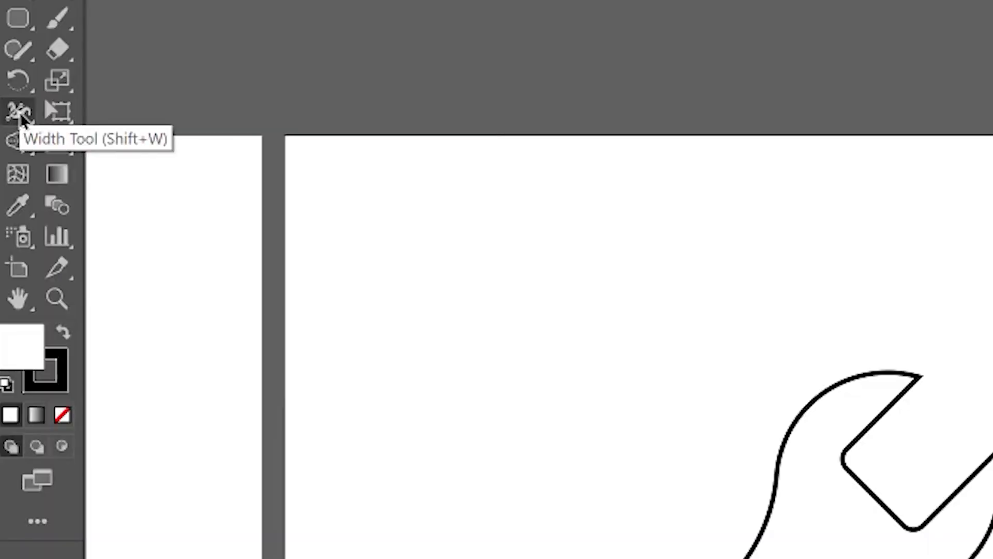
Use the Width tool to taper the claw stroke's end down to a narrow point.
click(20, 115)
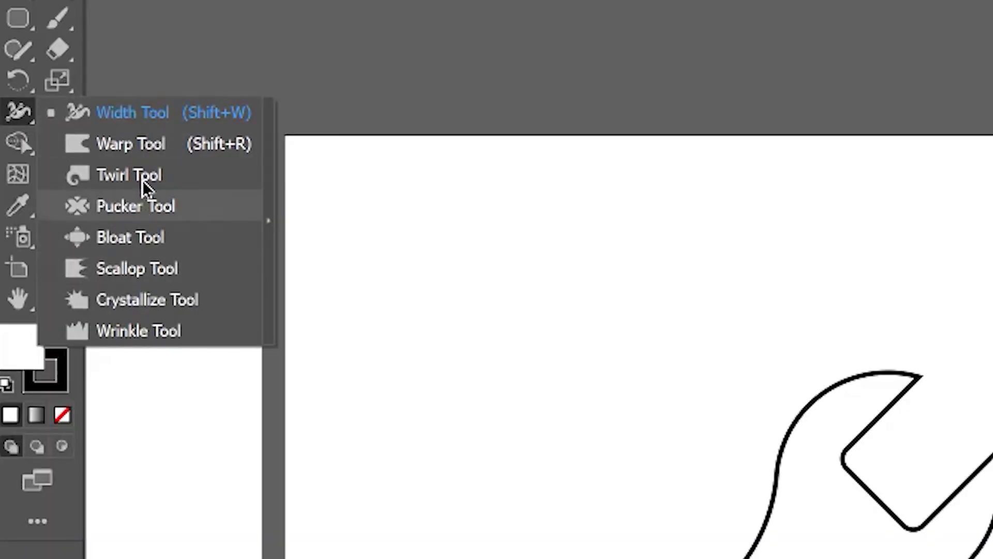
click(98, 115)
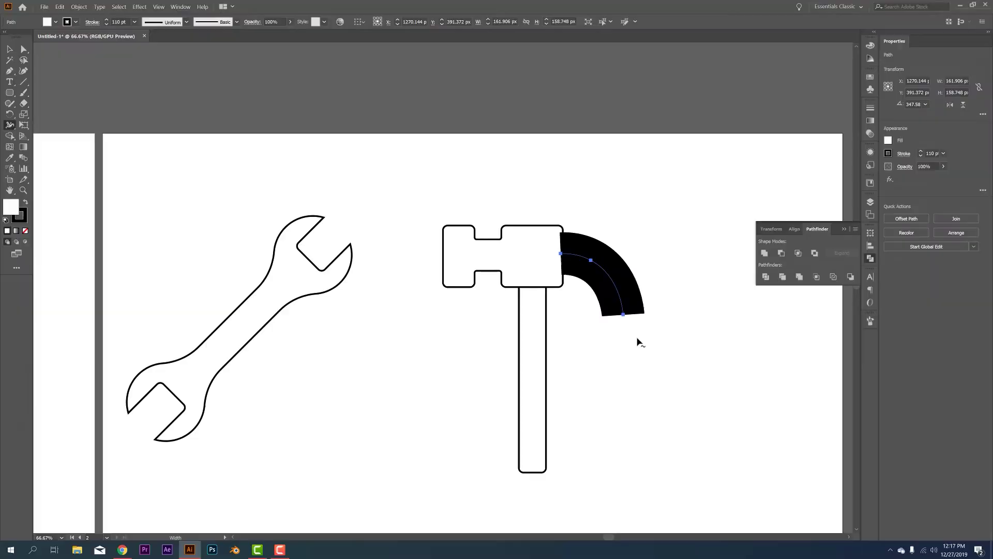
scroll(640, 342, up, 3)
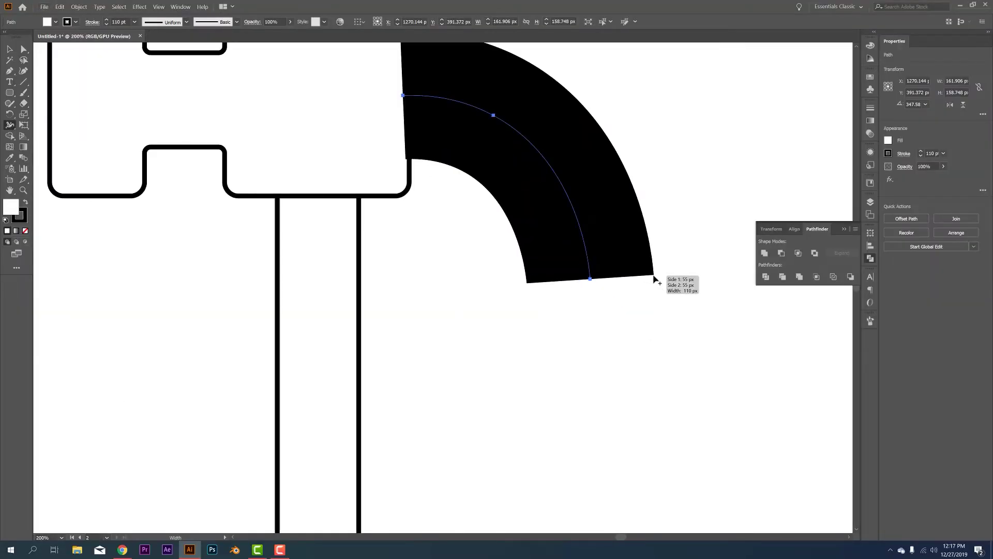
drag(654, 280, 654, 283)
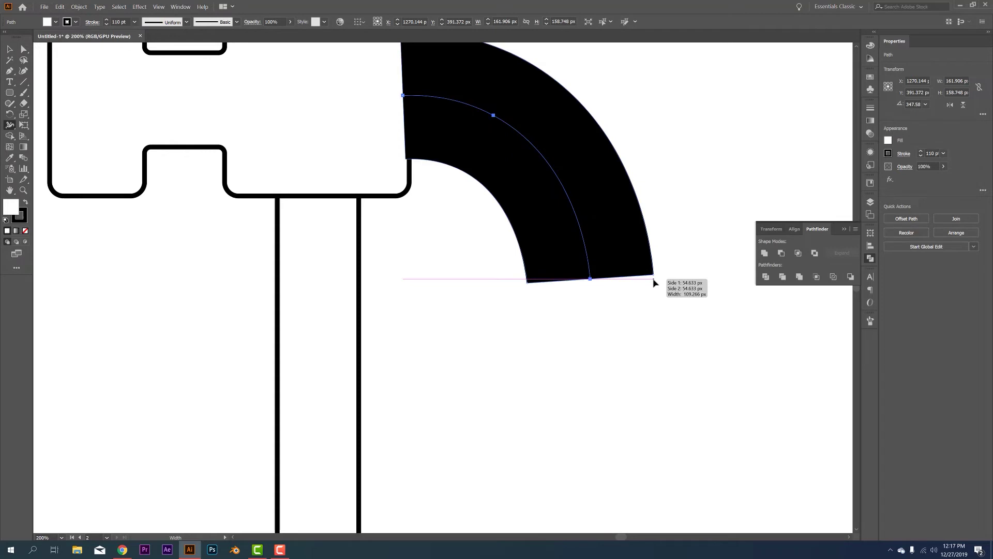
mouse_move(653, 283)
mouse_down()
mouse_move(632, 284)
mouse_move(656, 288)
mouse_move(636, 312)
mouse_move(600, 323)
mouse_up()
key(ctrl+z)
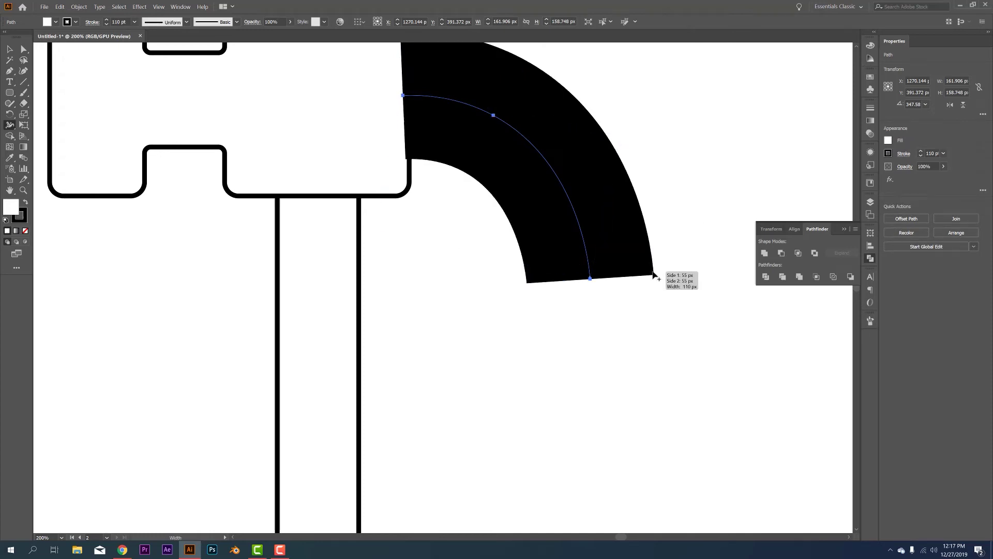
drag(655, 276, 595, 283)
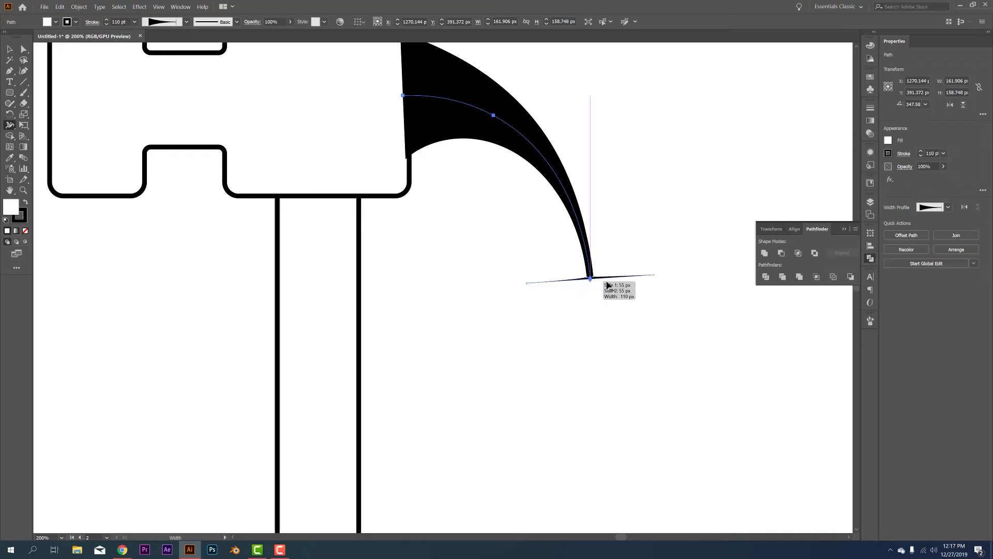
key(v)
key(ctrl+z)
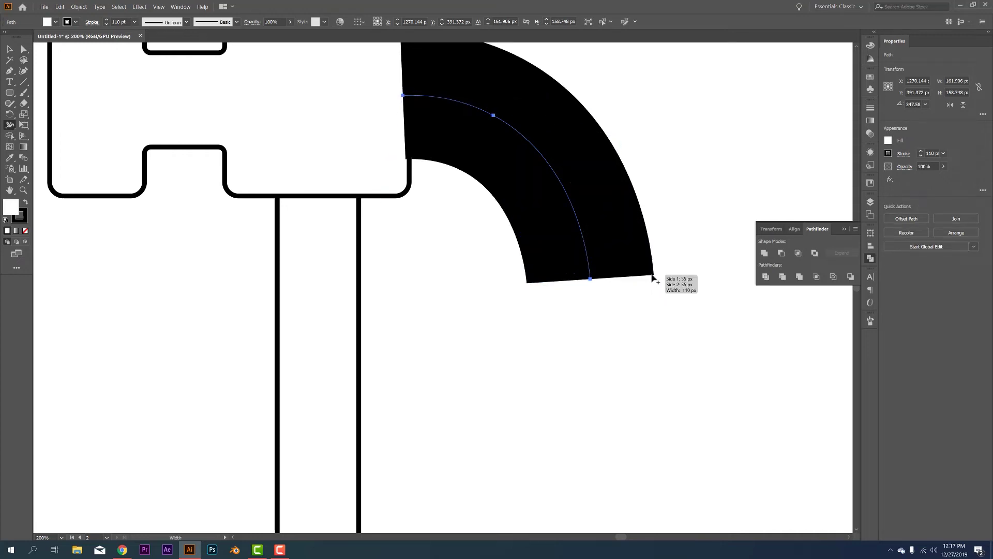
mouse_move(650, 286)
mouse_down()
mouse_move(647, 336)
mouse_move(604, 385)
mouse_up()
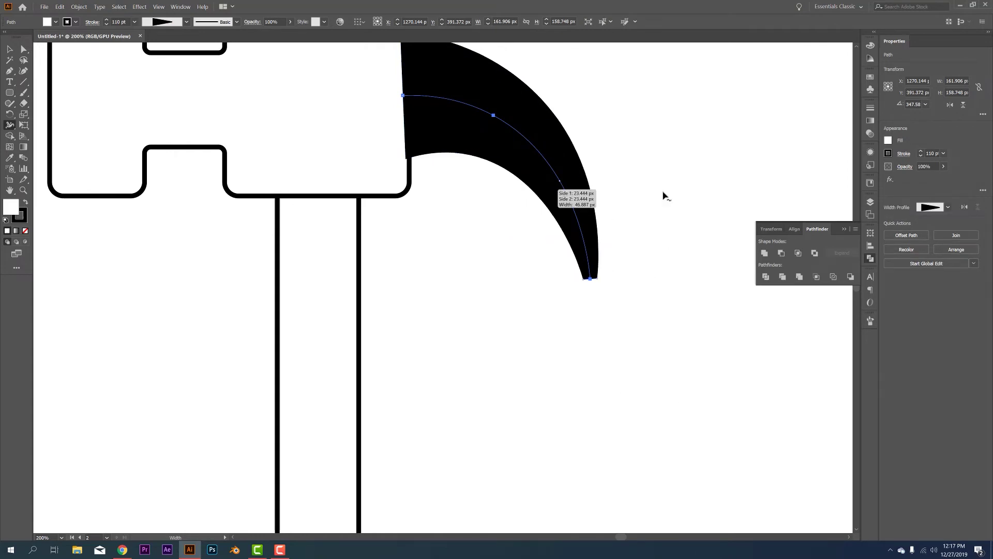
Give the claw stroke round caps and scale it down to about 110 × 108 px.
click(871, 109)
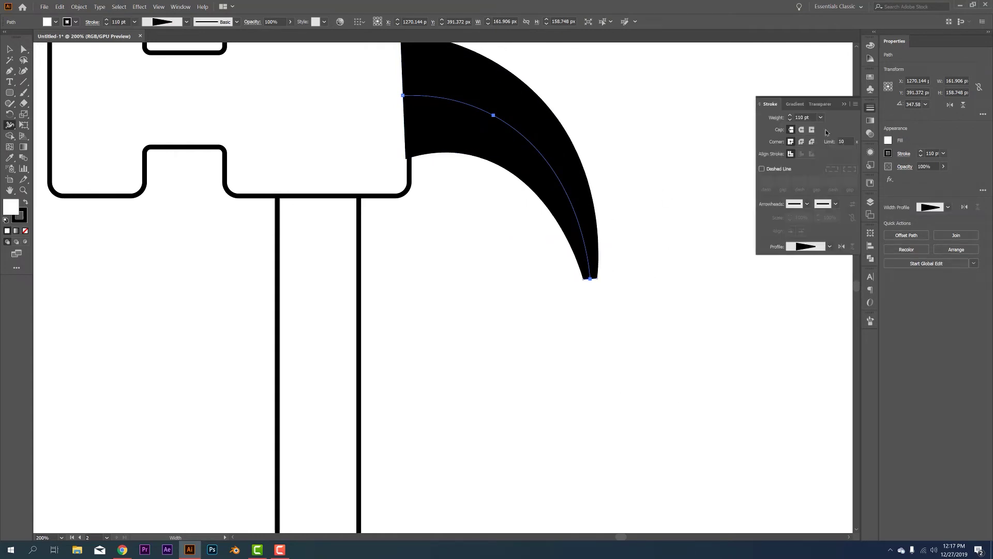
click(801, 130)
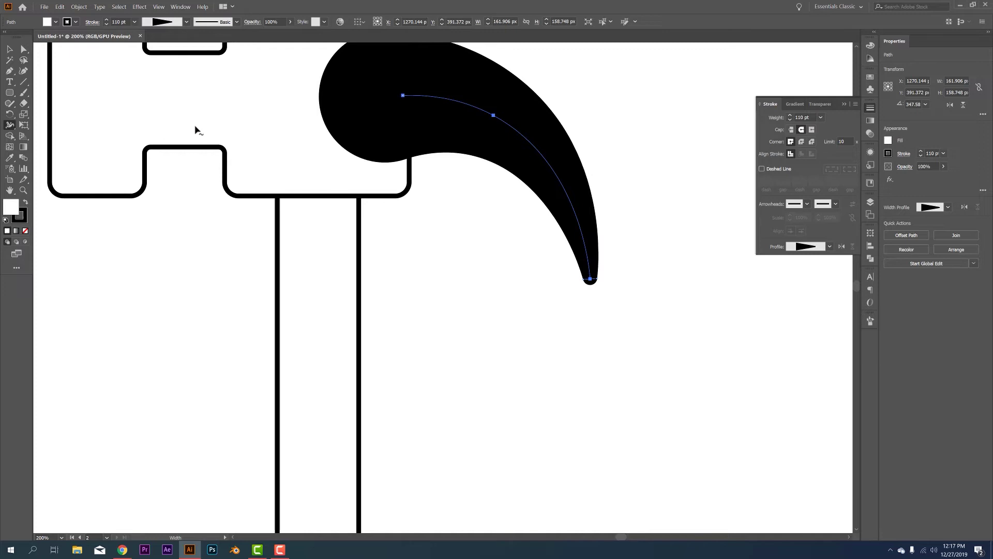
click(10, 49)
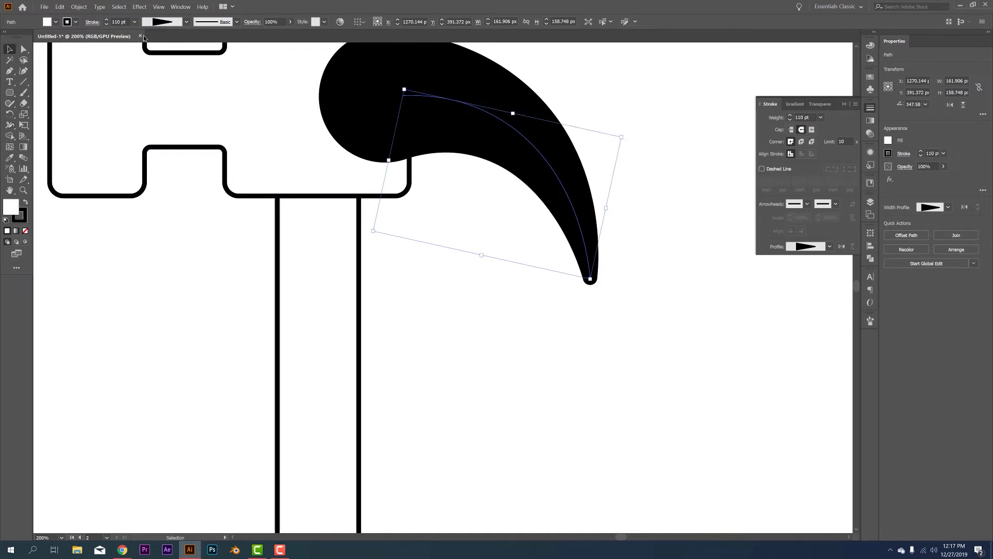
scroll(470, 222, down, 3)
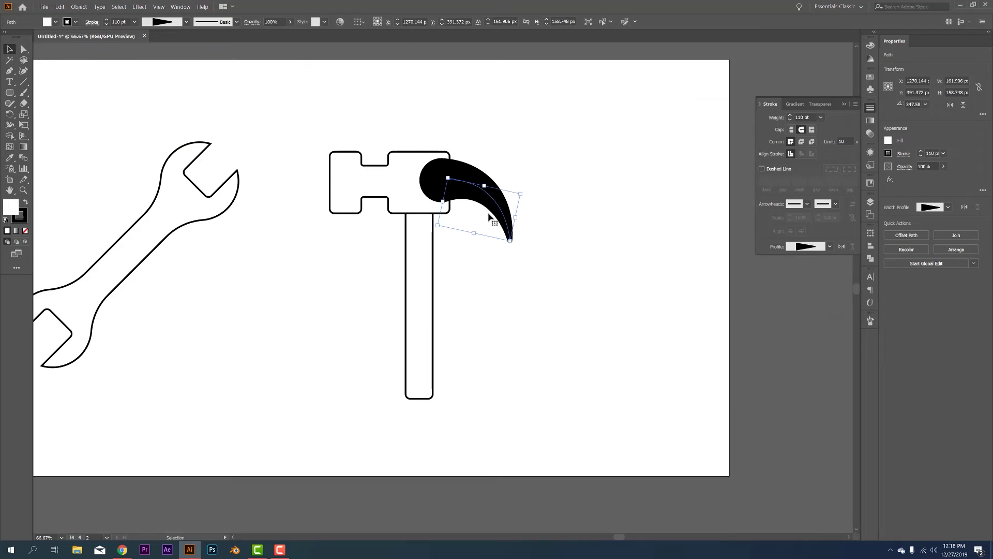
drag(512, 242, 500, 233)
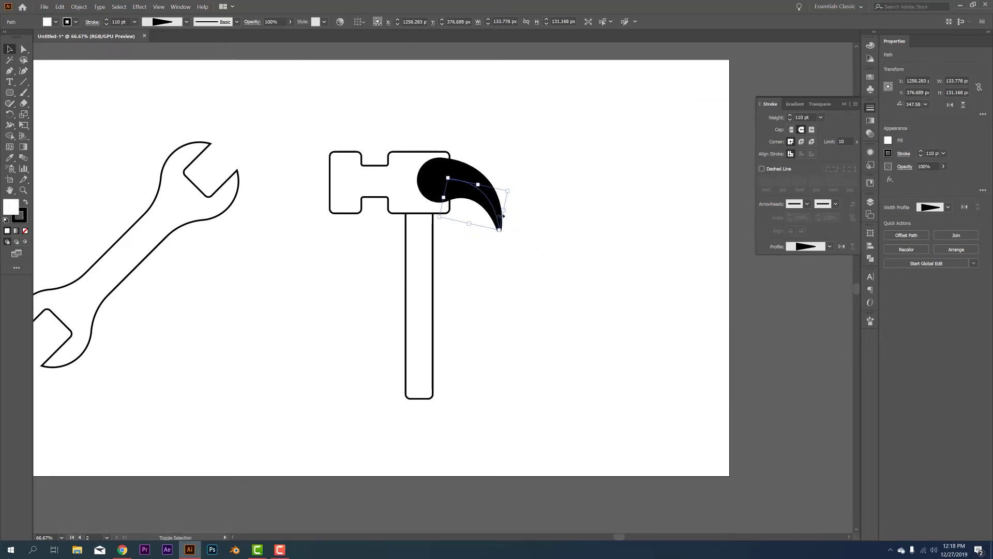
drag(499, 232, 491, 221)
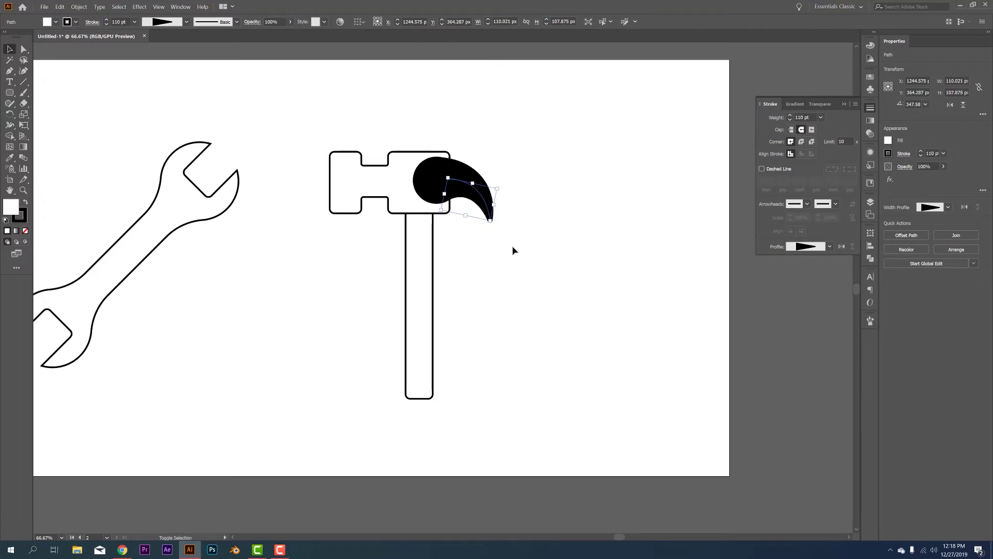
key(ctrl+plus)
key(ctrl+plus)
key(ctrl+plus)
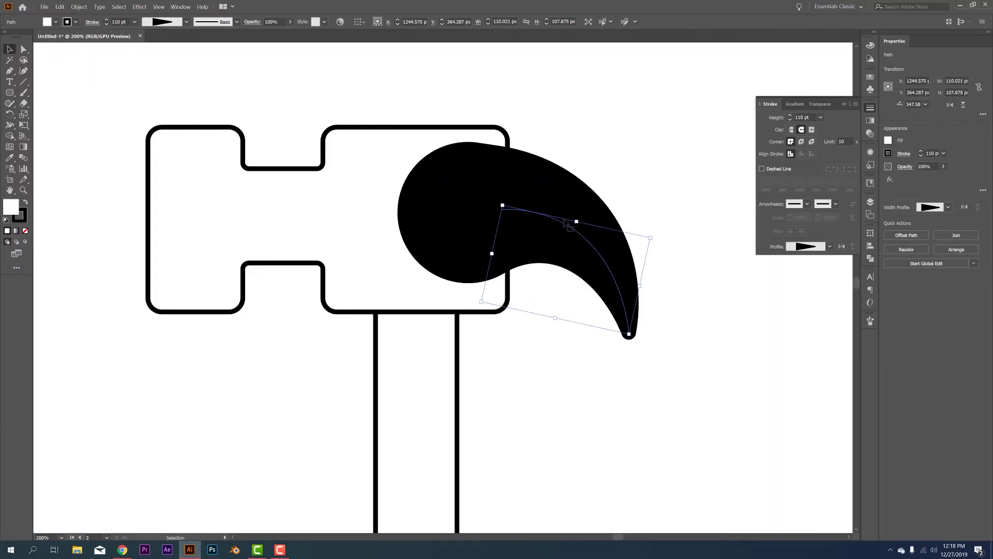
Outline the claw stroke via Object > Path > Outline Stroke and select the black path's anchors.
click(78, 7)
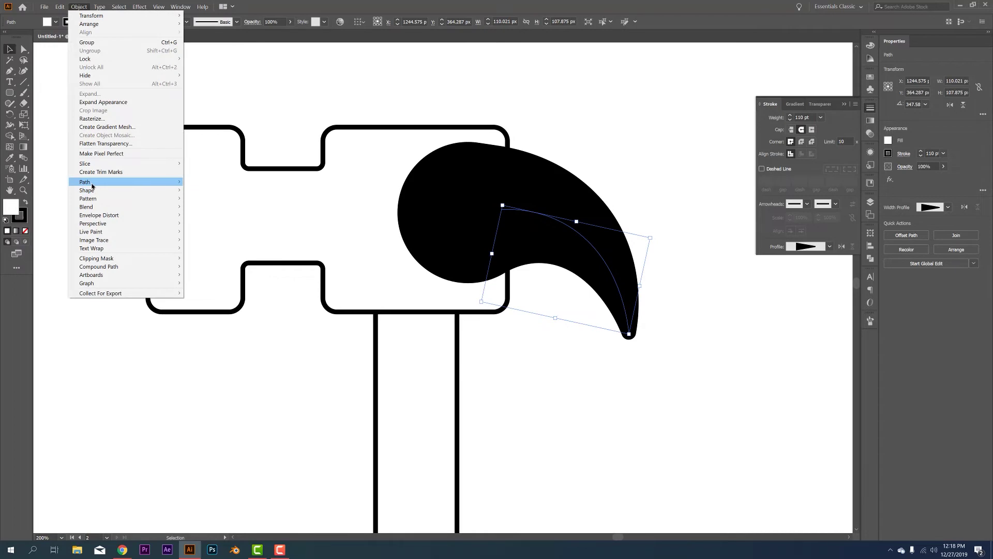
mouse_move(98, 182)
click(210, 200)
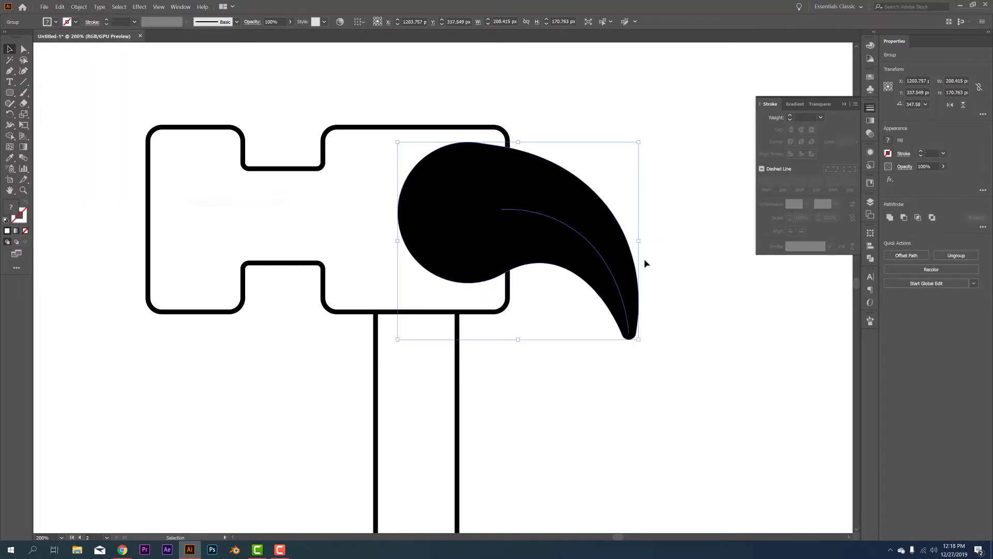
double_click(486, 215)
click(302, 137)
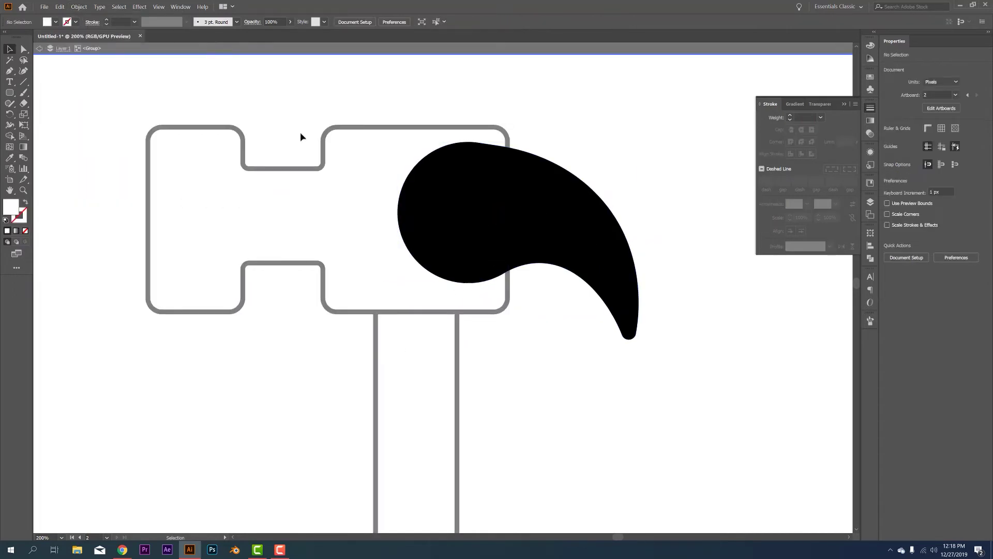
click(512, 209)
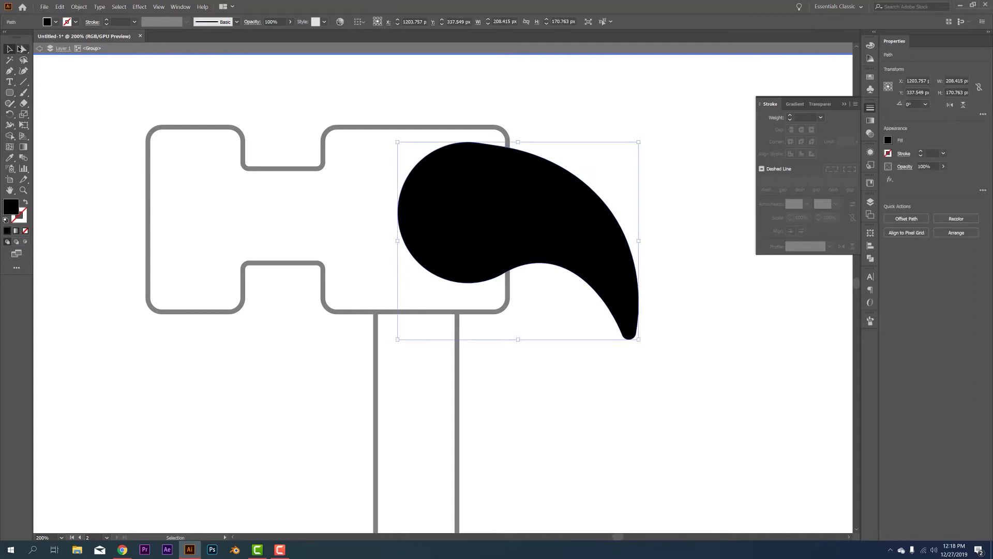
click(21, 48)
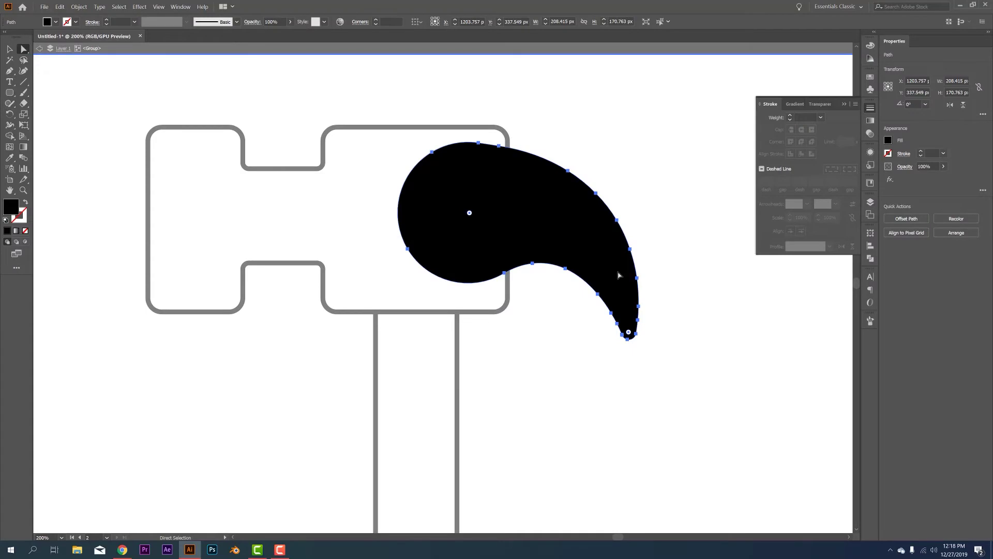
Give the claw a white fill and 4 pt black outline sampled from the hammer head.
click(26, 202)
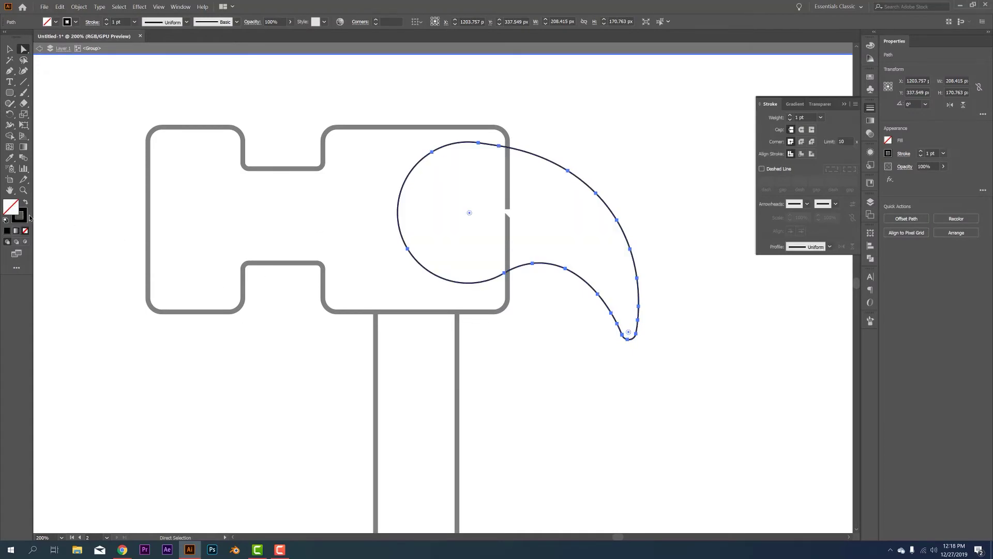
click(9, 157)
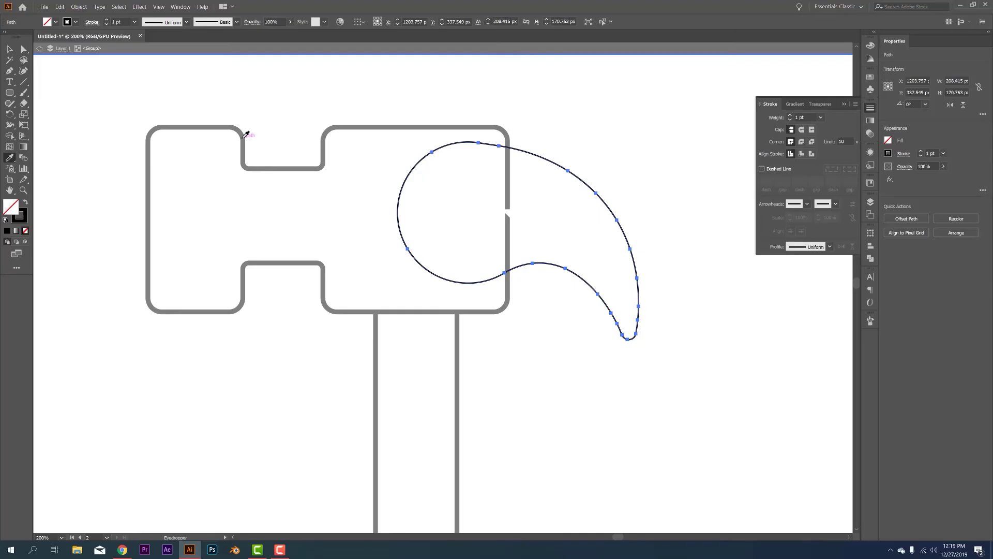
click(246, 133)
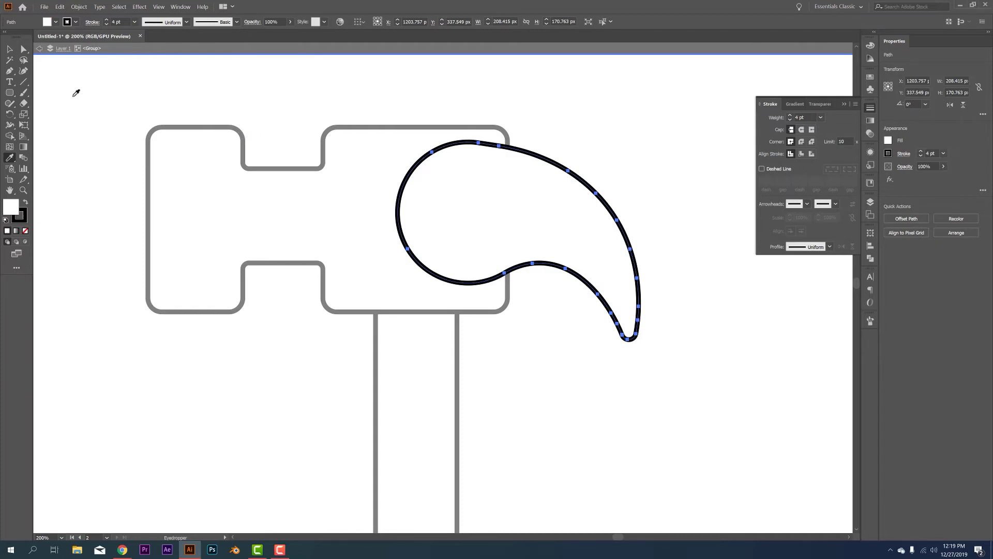
click(10, 49)
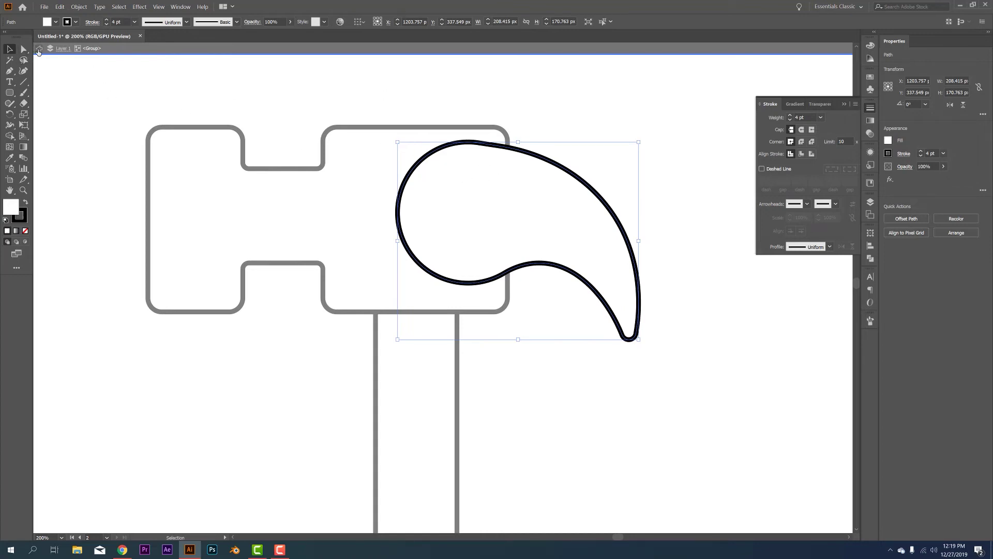
click(39, 49)
Try uniting the hammer head and claw in Pathfinder, then undo the merge.
click(39, 50)
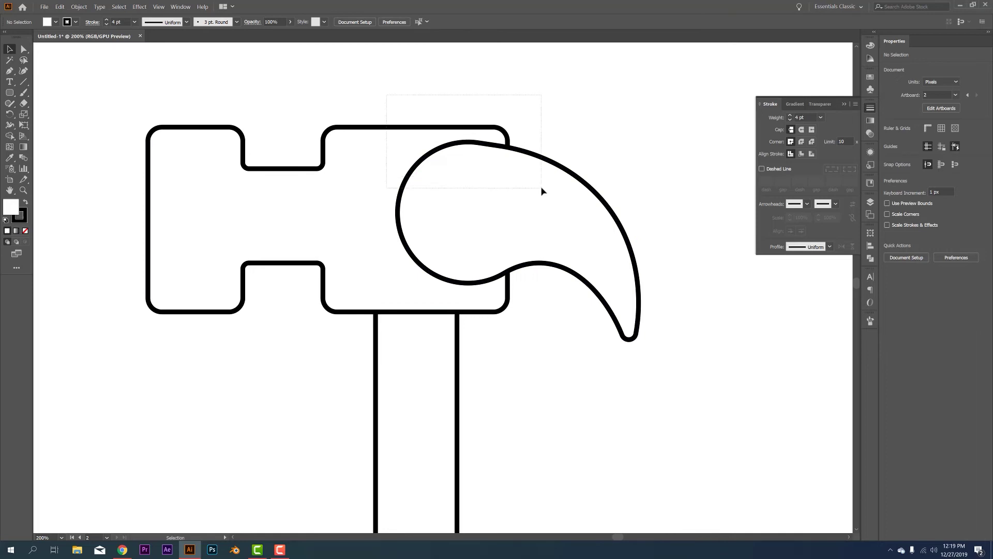
drag(542, 189, 500, 159)
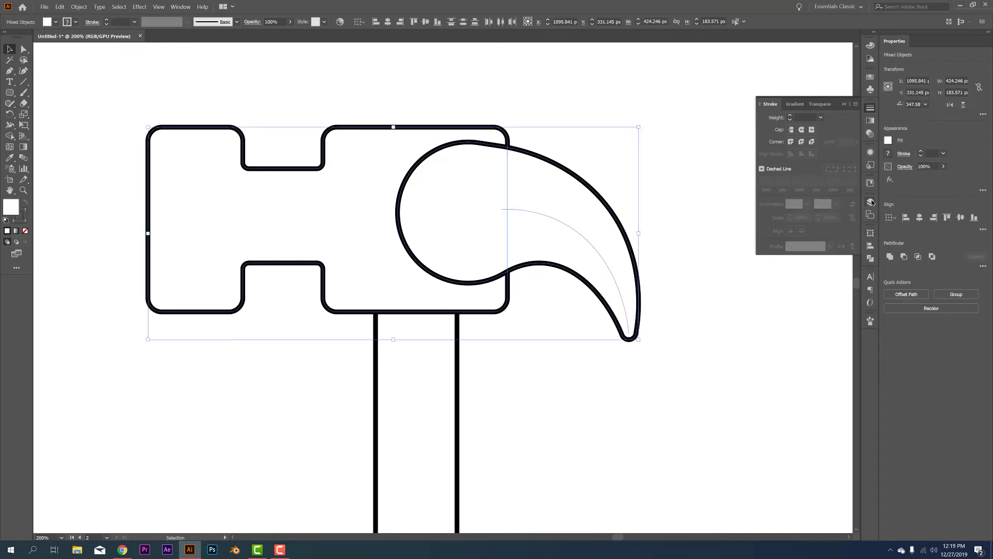
click(870, 247)
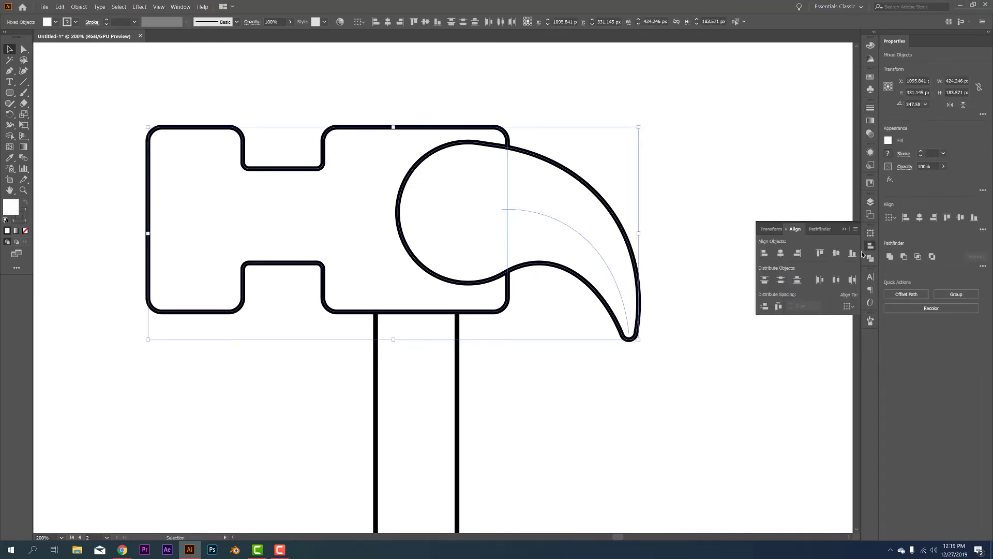
click(817, 229)
click(765, 252)
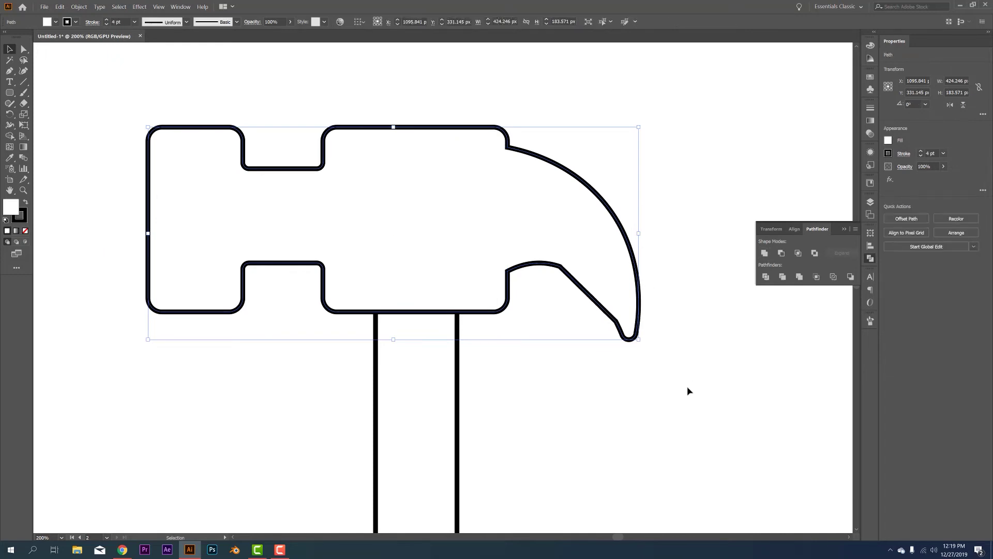
key(a)
key(ctrl+z)
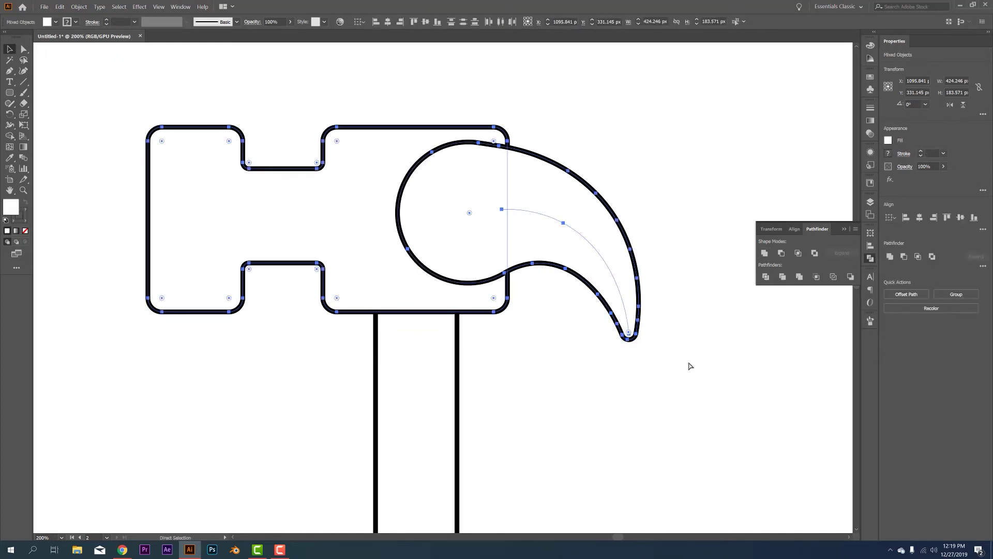
key(v)
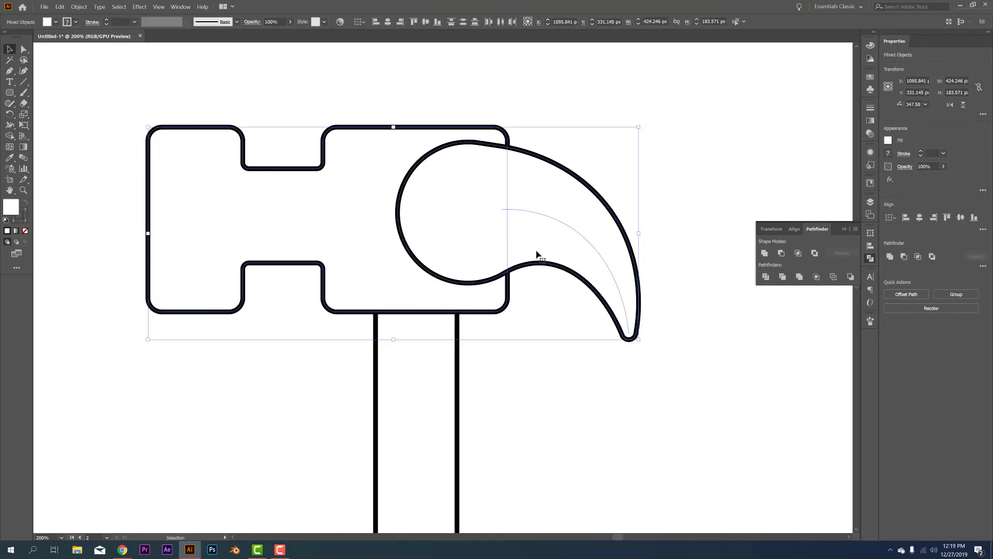
Inside the claw group, move the claw up-right and select the hidden arc beneath.
double_click(571, 234)
drag(639, 229, 796, 115)
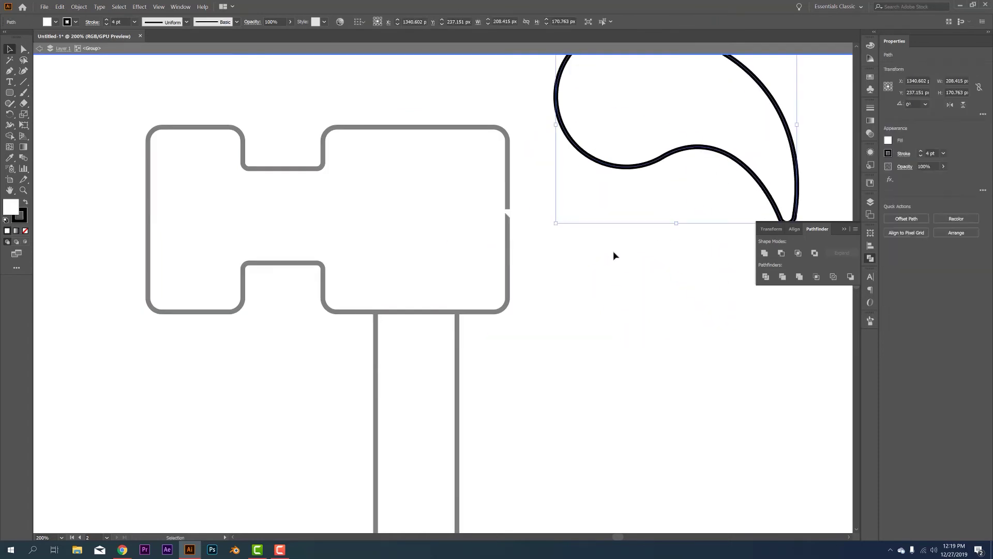
click(582, 248)
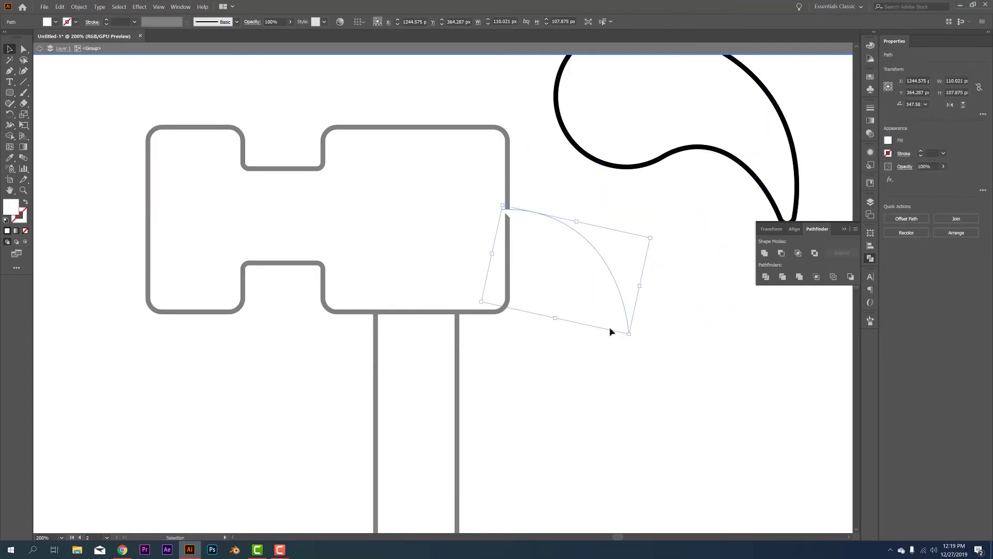
Delete the stray arc, move the claw back onto the head, and select the claw group.
key(Delete)
drag(585, 131, 474, 231)
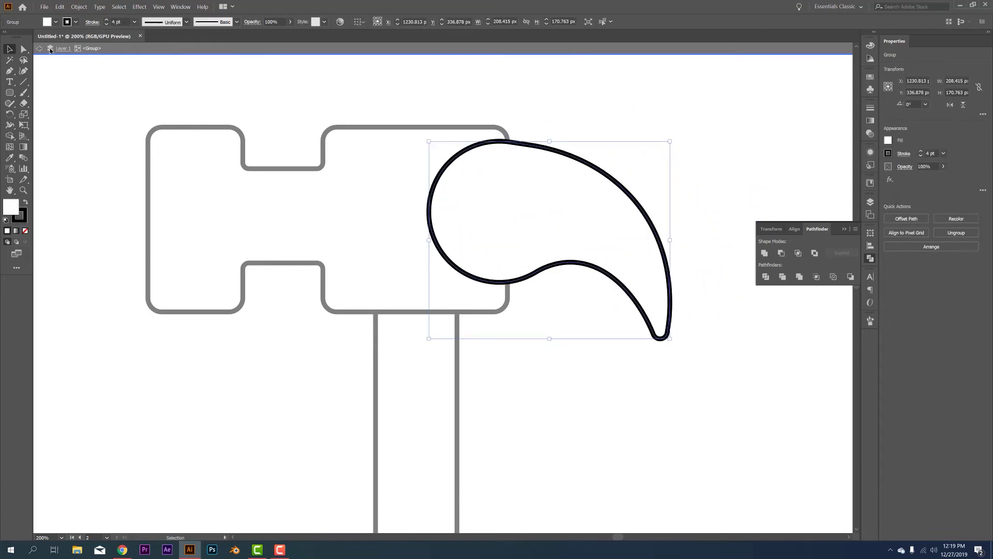
click(41, 50)
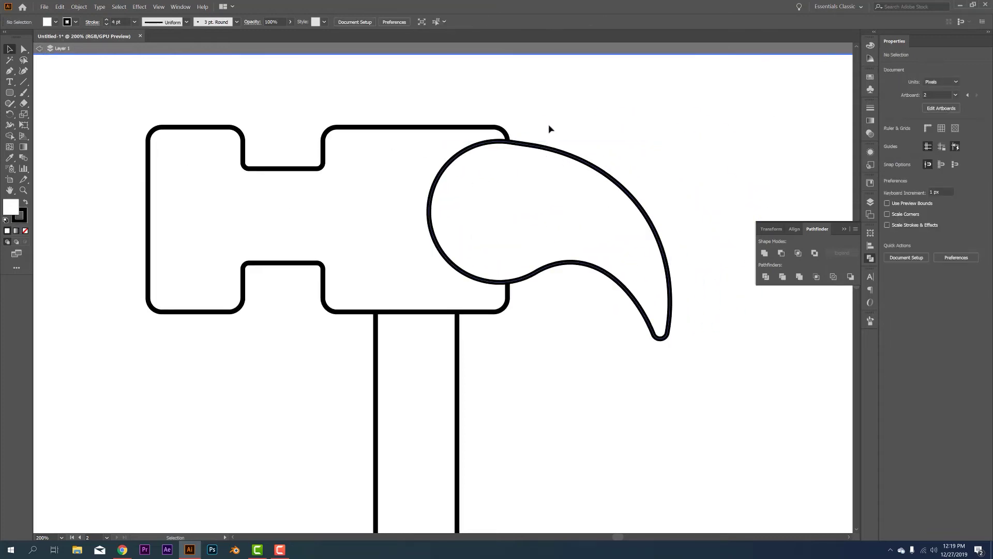
drag(554, 111, 434, 189)
click(581, 162)
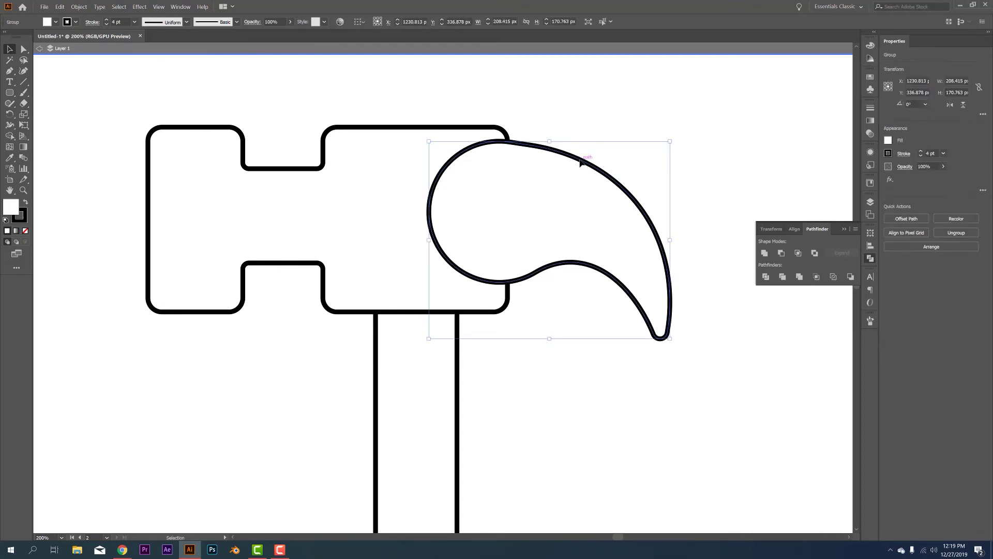
Simplify the claw path with Object > Path > Simplify, keeping slightly more points.
click(79, 6)
mouse_move(112, 187)
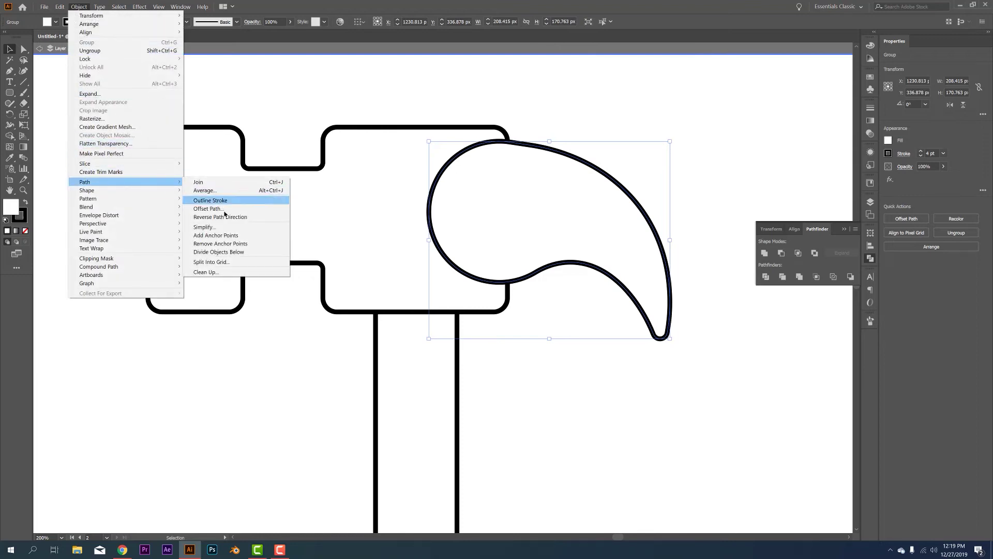
click(215, 228)
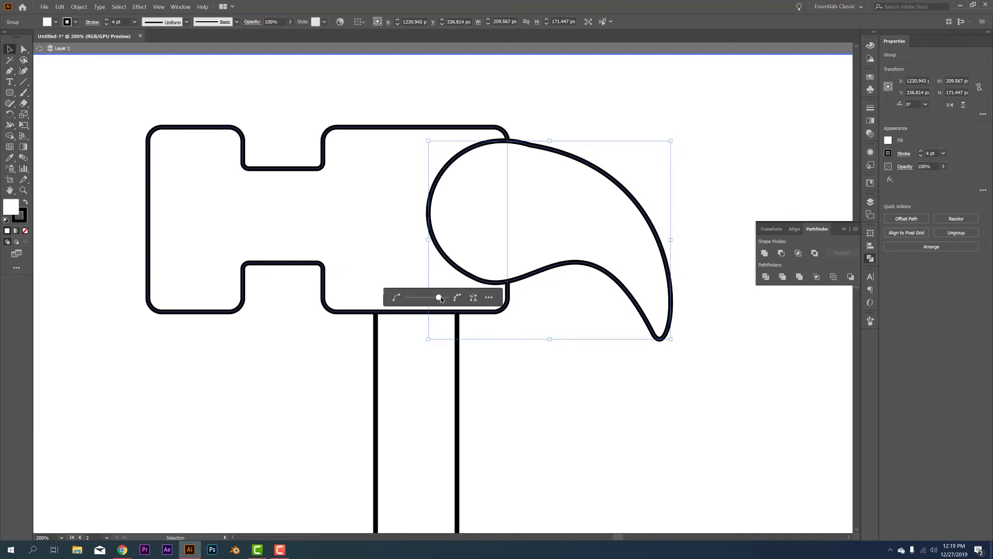
drag(441, 298, 441, 298)
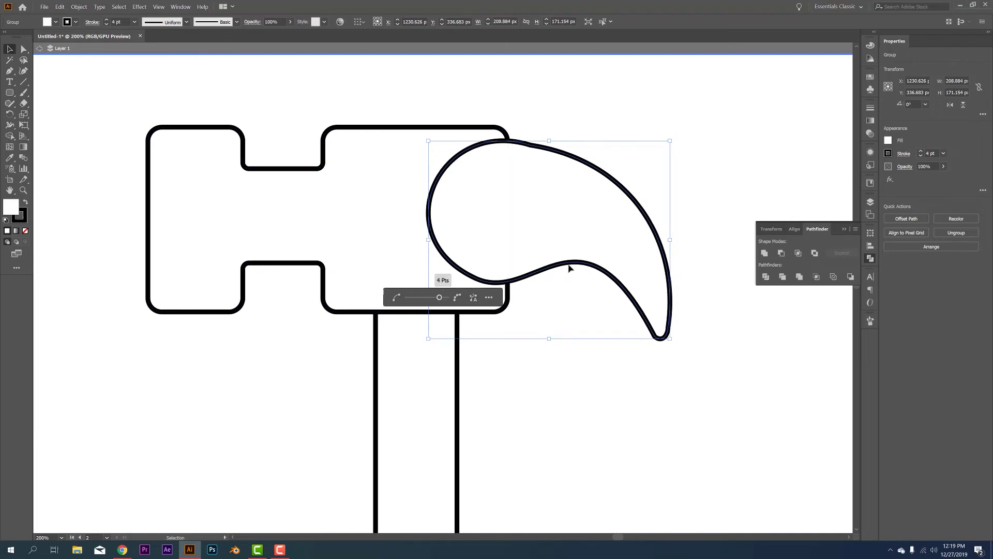
key(ctrl+shift+a)
click(24, 49)
click(569, 265)
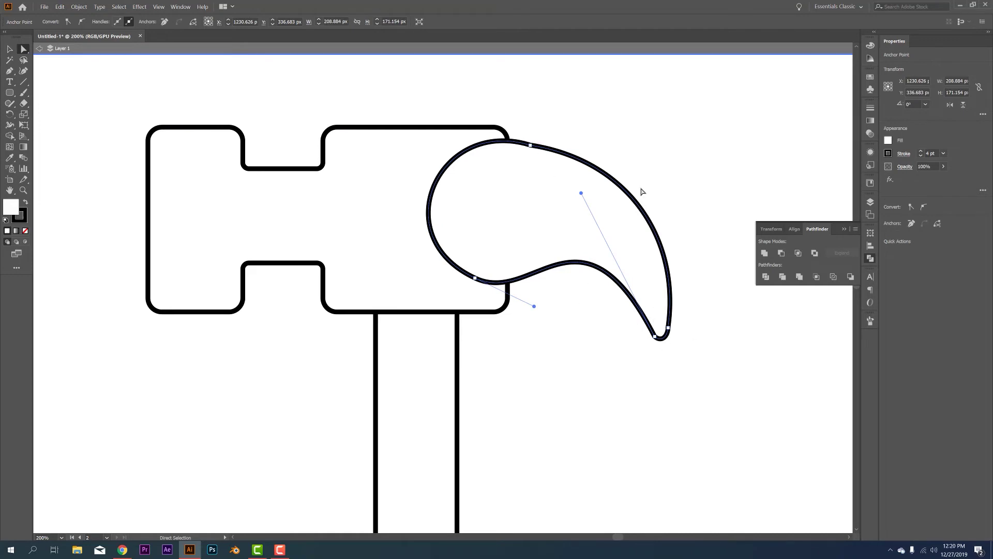
Shift the claw about 36 px left and tilt it slightly with the Rotate tool.
key(v)
click(683, 179)
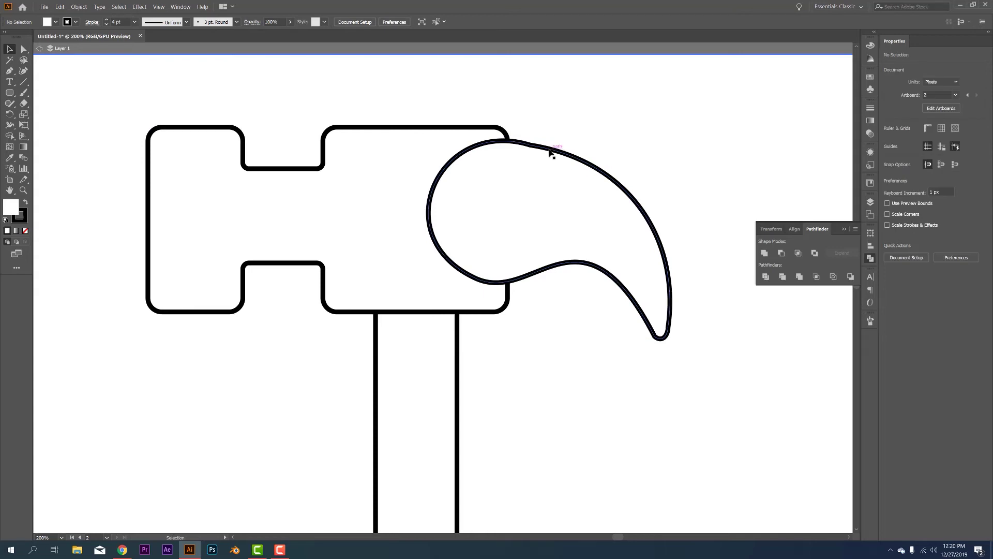
drag(550, 151, 539, 150)
key(r)
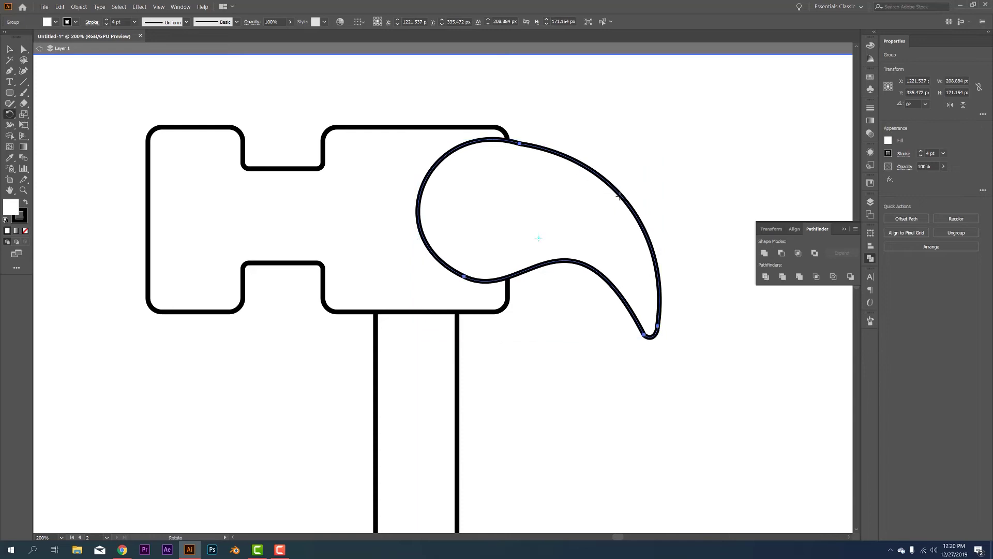
mouse_move(618, 223)
mouse_down()
mouse_move(632, 207)
mouse_move(616, 210)
mouse_move(616, 227)
mouse_move(557, 217)
mouse_move(632, 228)
mouse_up()
key(ctrl+shift+a)
key(v)
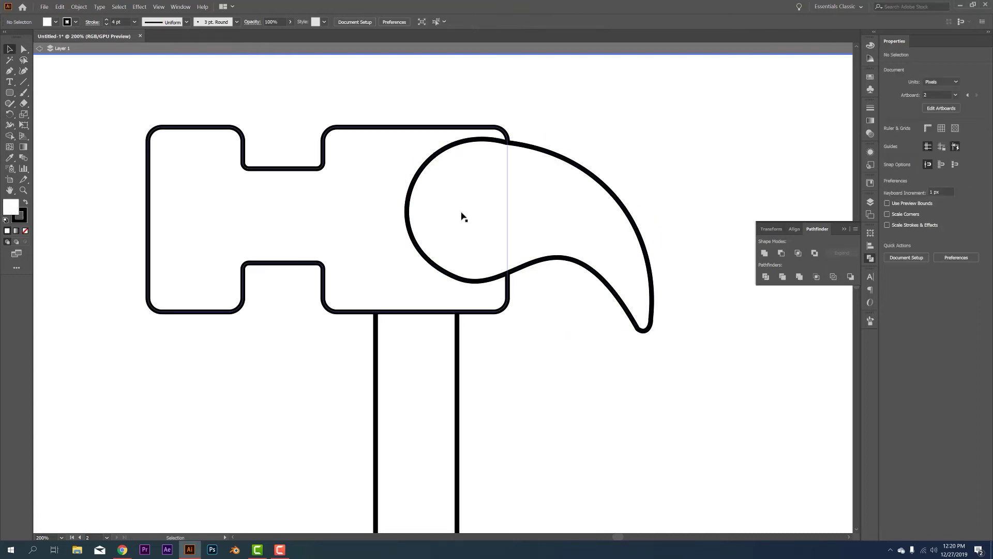
Unite only the hammer head and claw into one outline, leaving the handle separate.
key(ctrl+a)
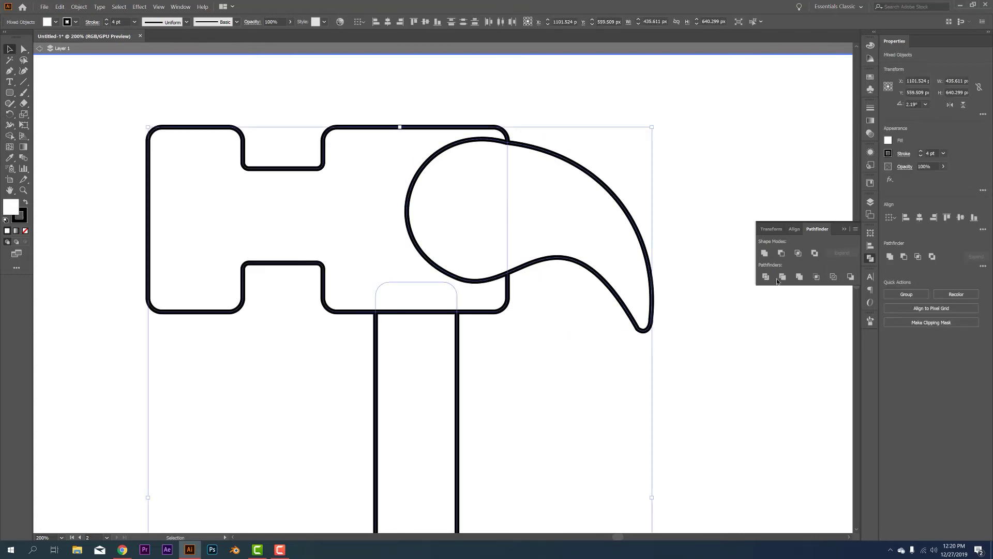
click(765, 253)
key(ctrl+z)
key(ctrl+shift+a)
drag(441, 98, 744, 309)
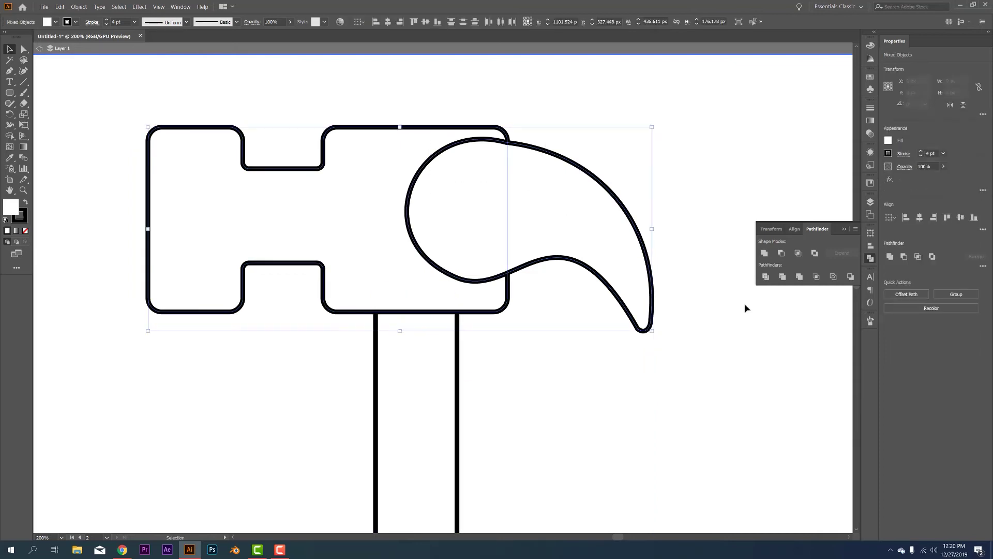
click(765, 253)
click(558, 421)
Zoom out and select the wrench and hammer together.
scroll(434, 250, down, 3)
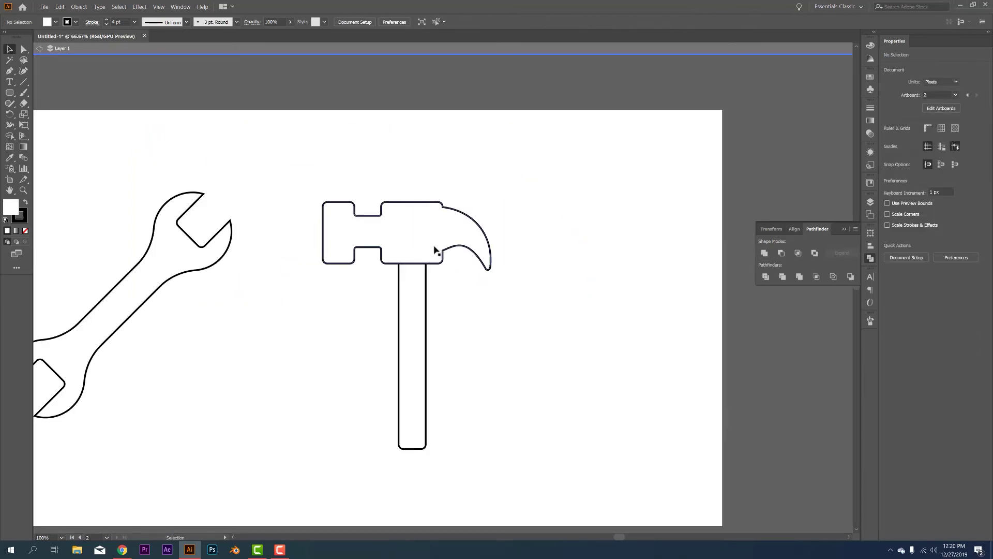
scroll(434, 250, down, 2)
right_click(404, 328)
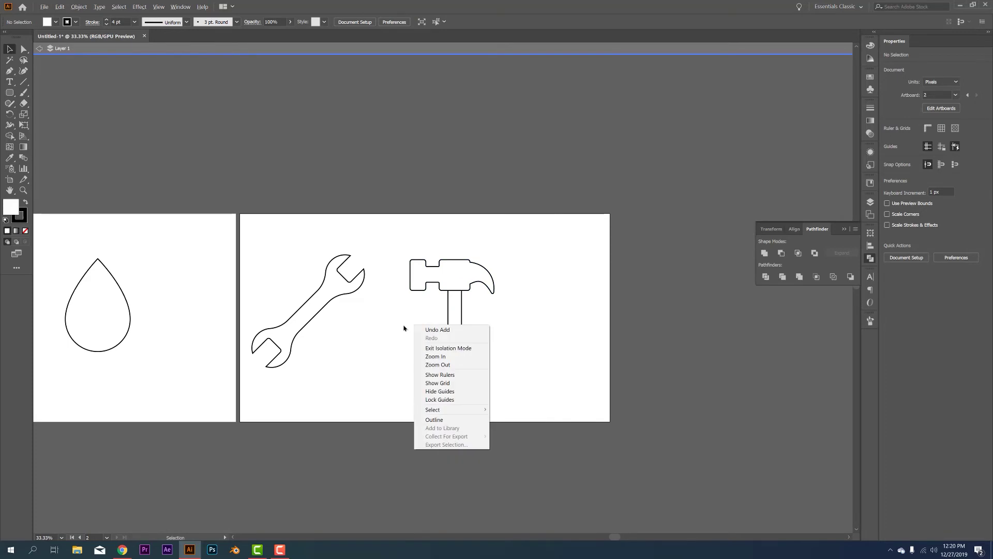
key(Escape)
key(ctrl+alt+a)
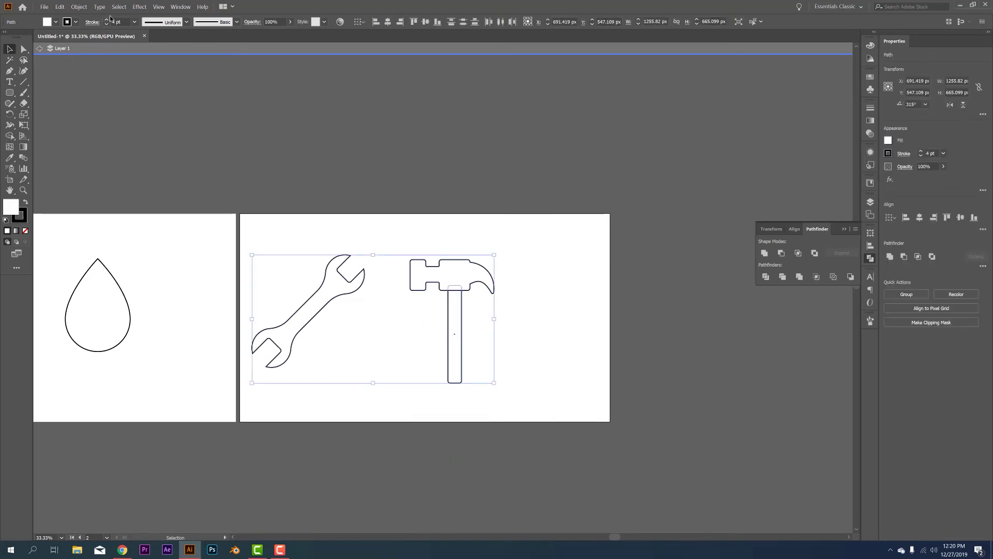
Select the hammer on its own and group its parts into one object.
click(106, 21)
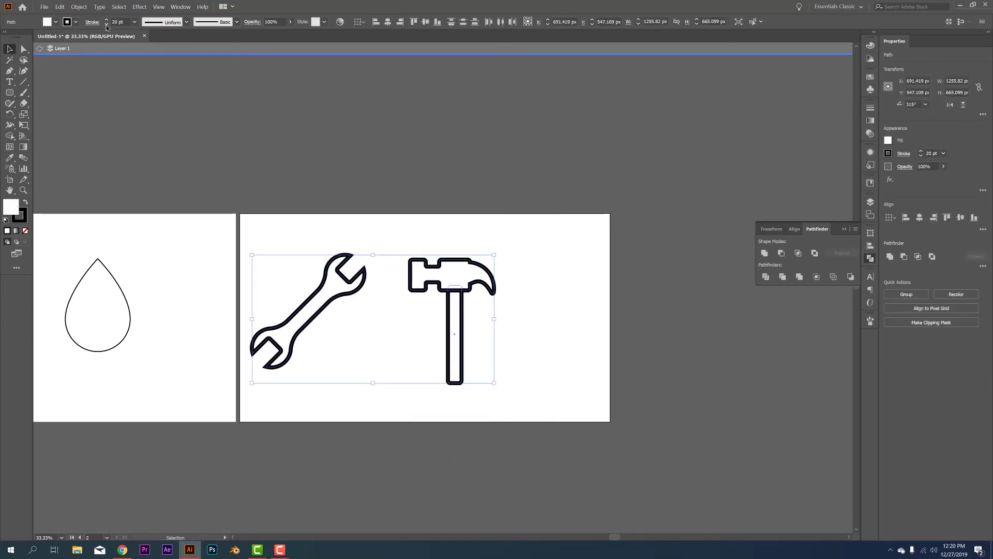
key(ctrl+z)
click(574, 401)
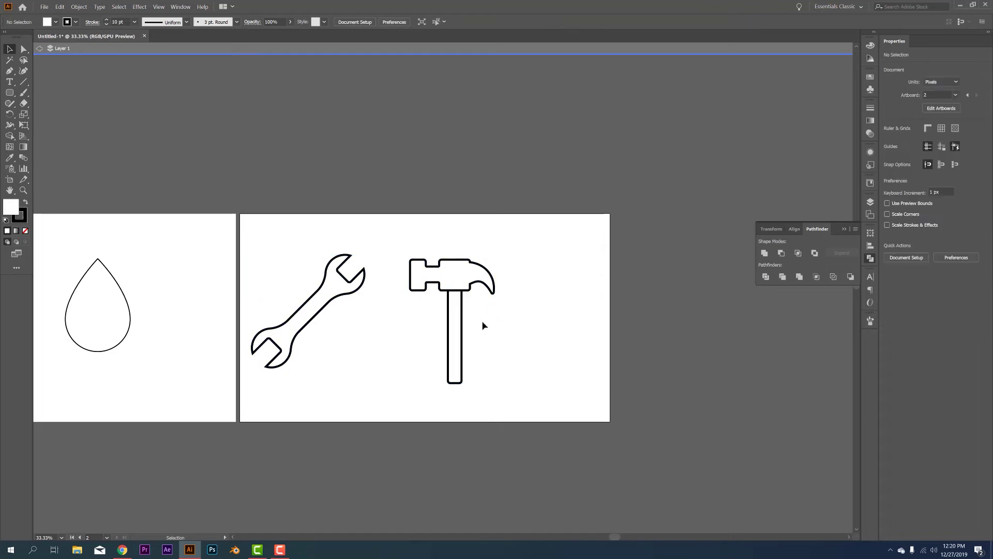
click(410, 265)
key(a)
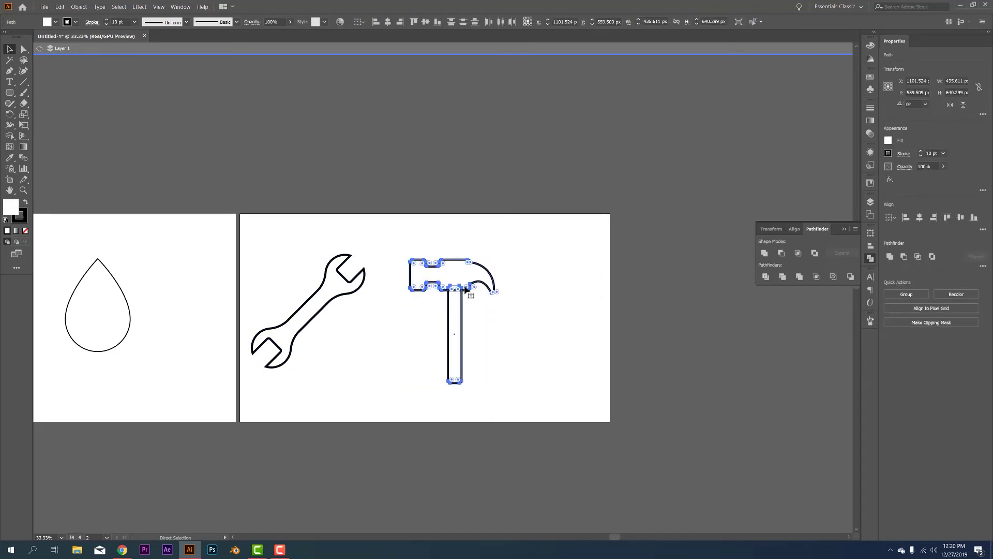
key(v)
key(ctrl+g)
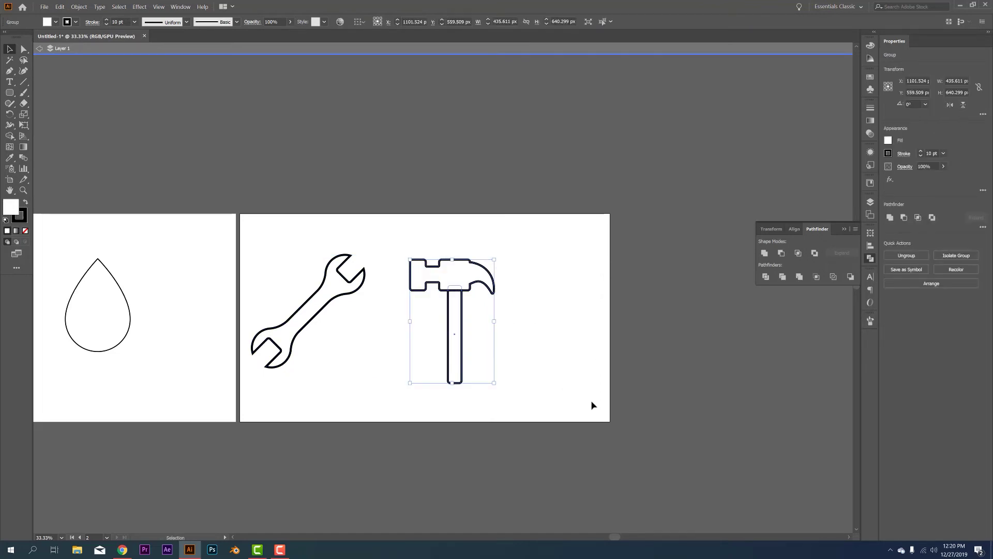
drag(421, 281, 551, 326)
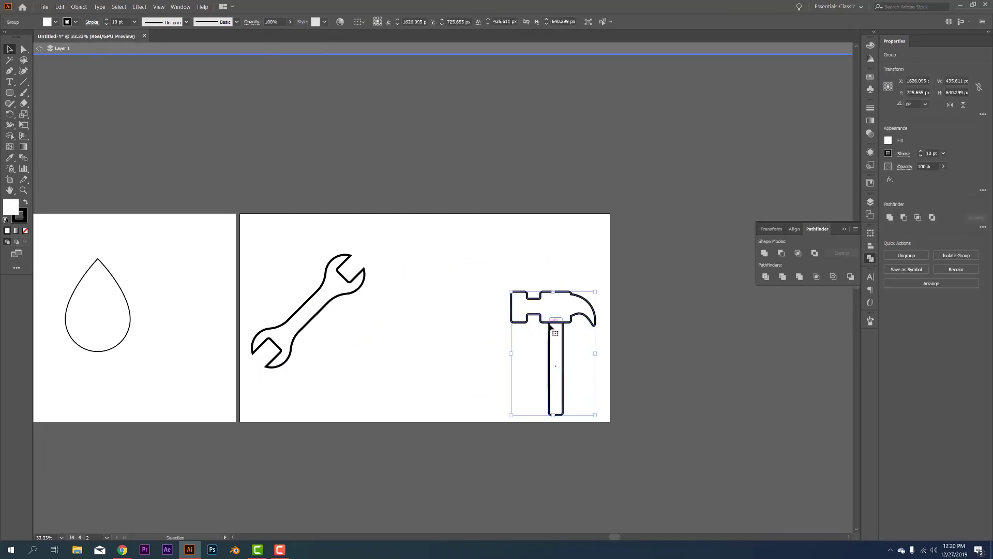
key(ctrl+z)
key(ctrl+z)
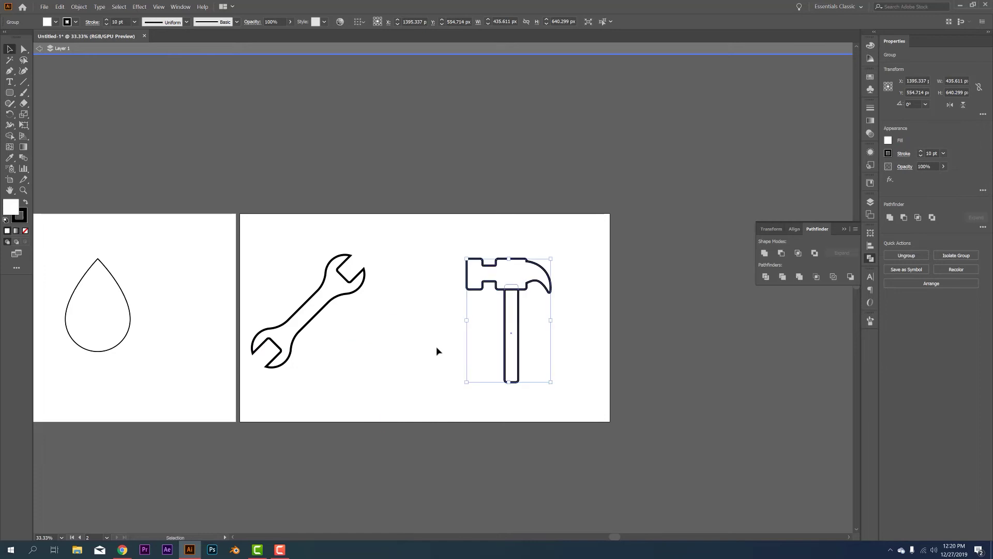
Rotate the hammer 45° and drag it left so it crosses the wrench.
key(r)
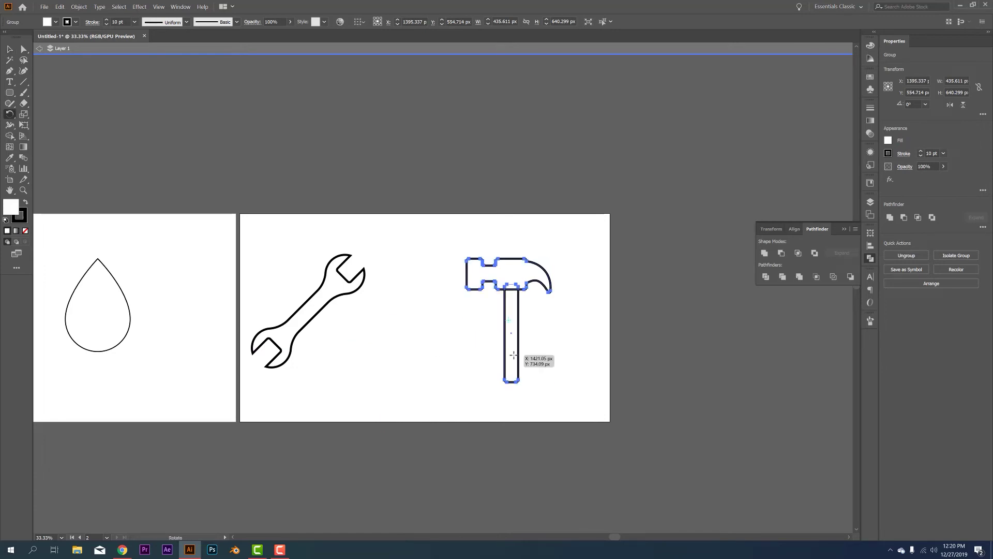
drag(539, 354, 558, 350)
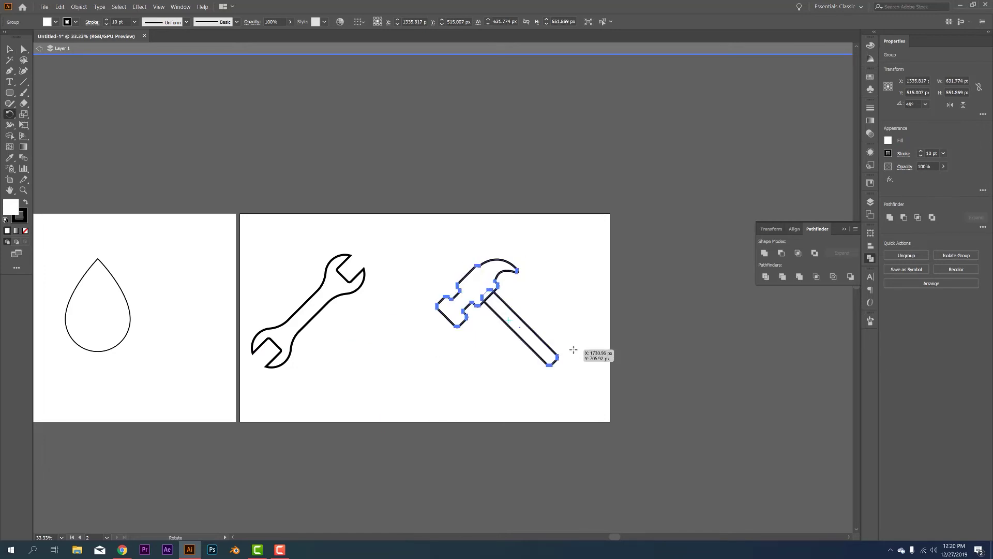
key(v)
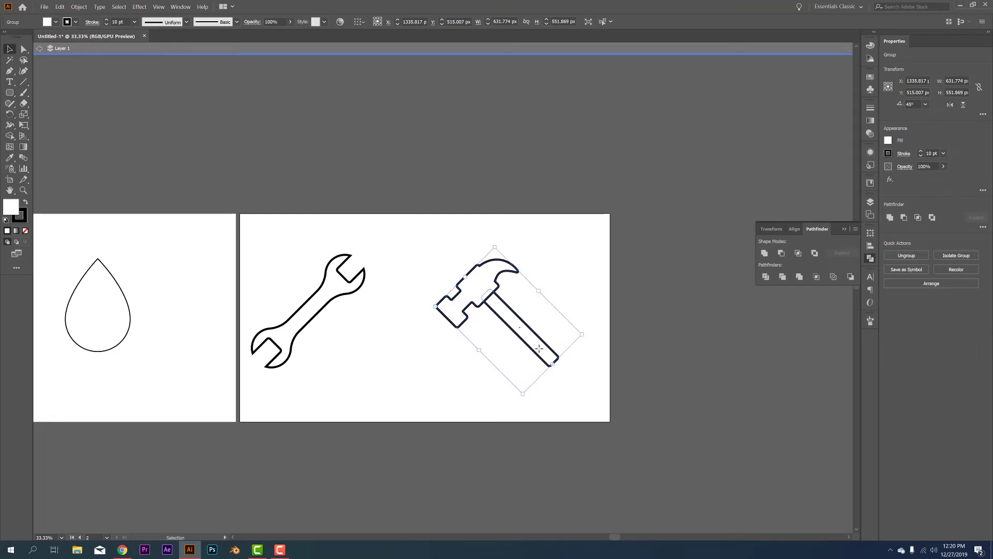
drag(537, 352, 439, 308)
click(568, 348)
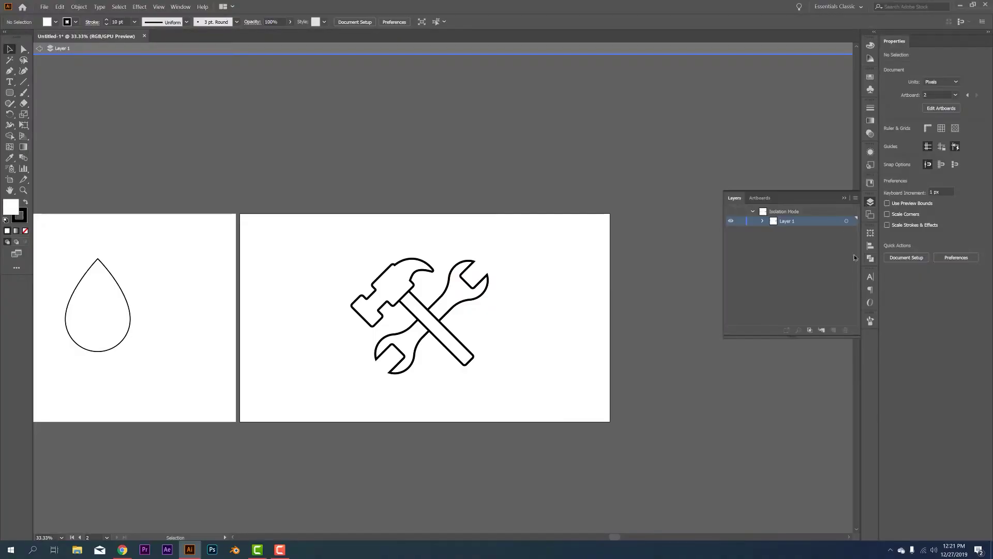
Add a third empty artboard from the Artboards panel and scroll over to it.
click(759, 198)
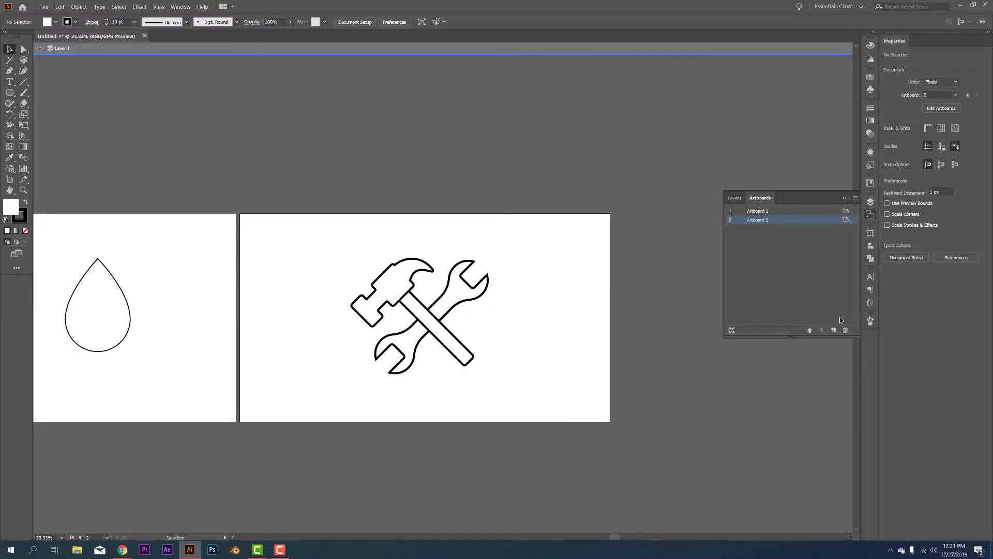
click(834, 330)
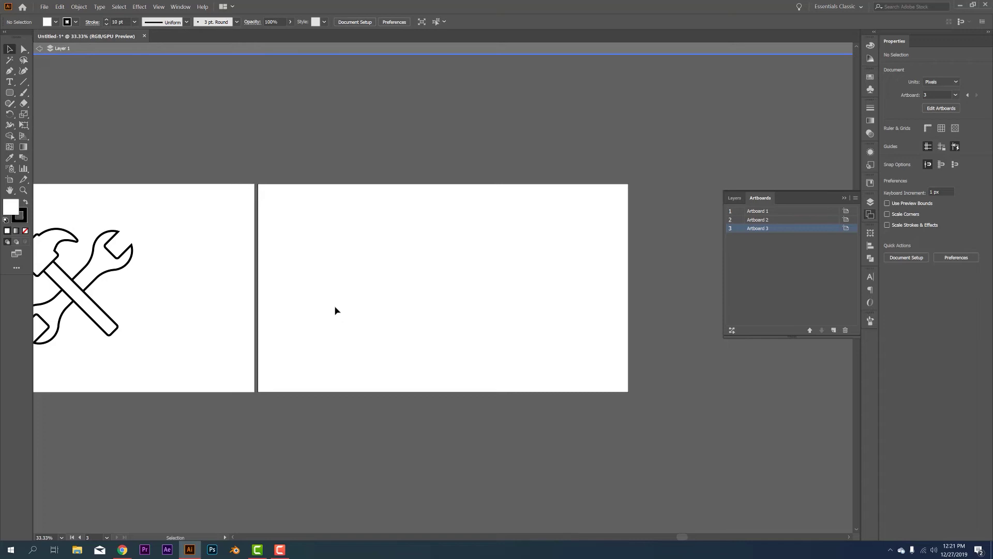
scroll(443, 353, up, 1)
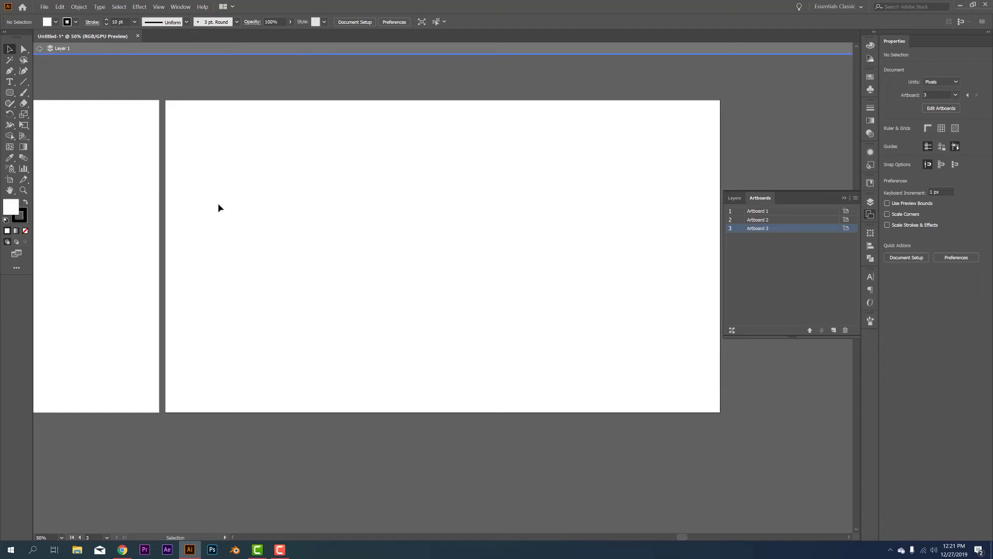
scroll(219, 207, right, 1)
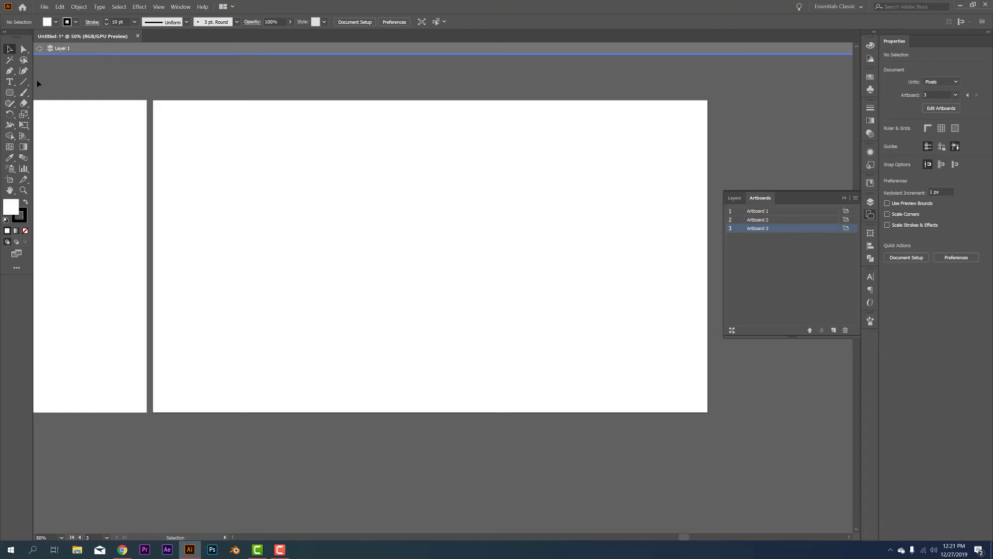
click(8, 93)
Draw a 512.667 px circle on Artboard 3 with a white fill and 10 pt black outline.
drag(8, 94, 52, 113)
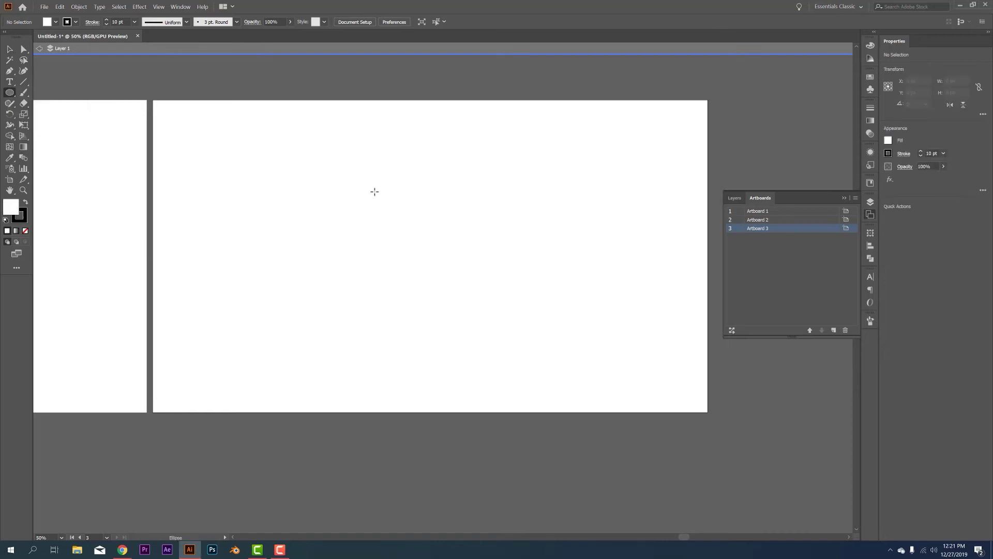
drag(381, 167, 497, 284)
key(v)
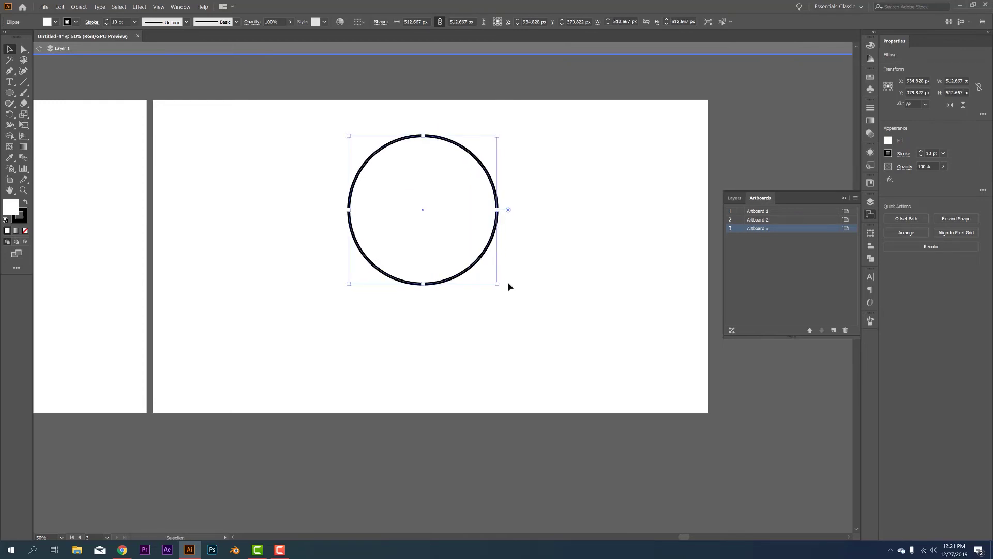
Switch to the Add Anchor Point tool from the Pen tool group.
click(10, 70)
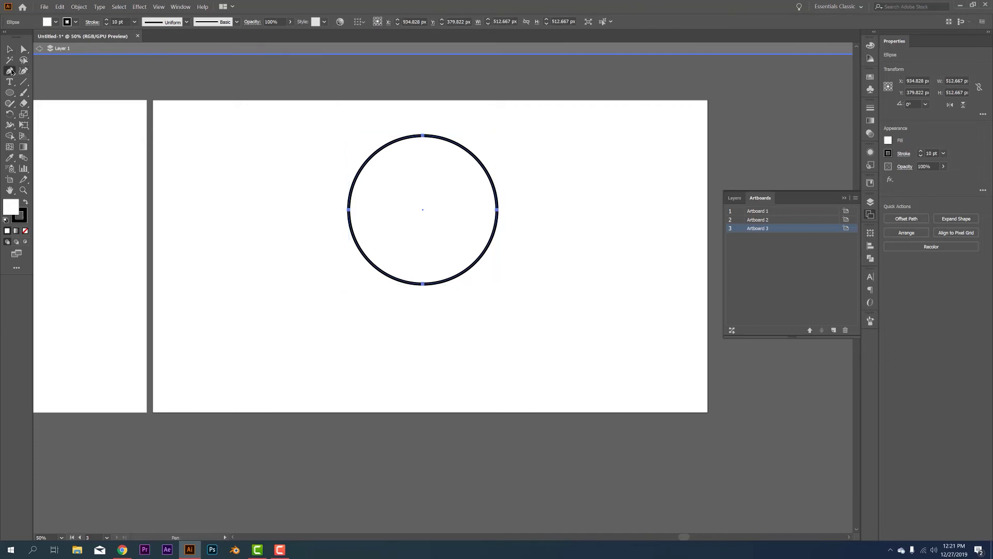
click(10, 71)
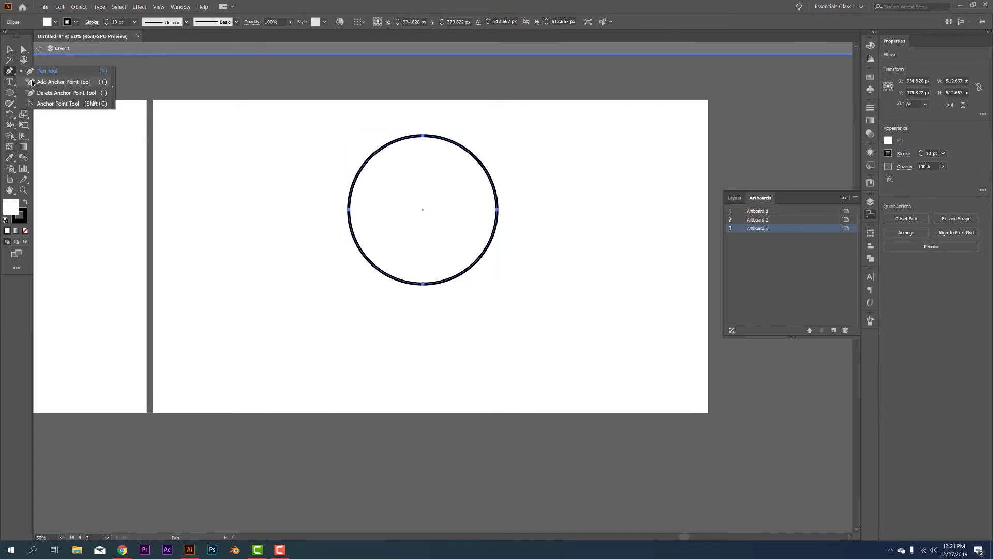
click(31, 82)
Add anchor points on the circle's lower left and lower right.
scroll(397, 291, up, 3)
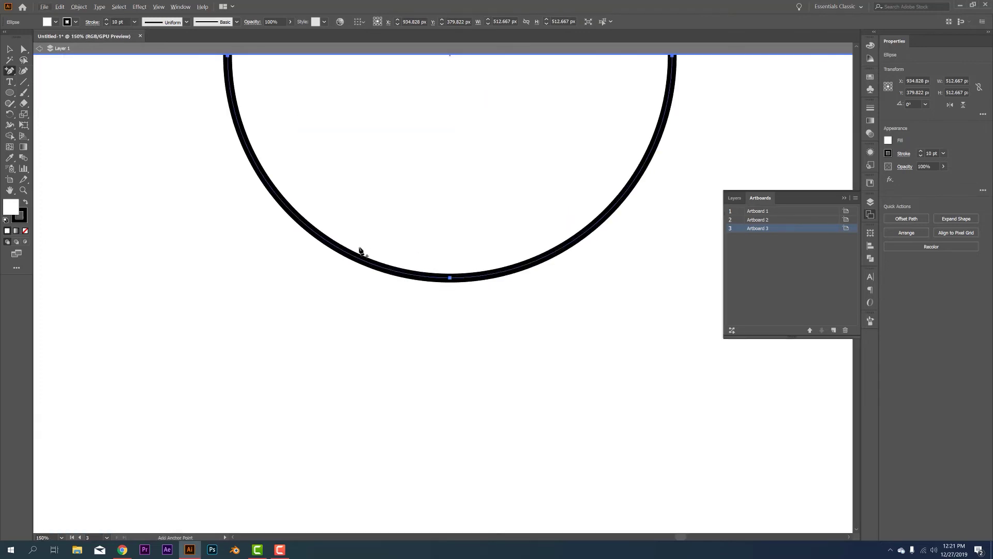
click(351, 255)
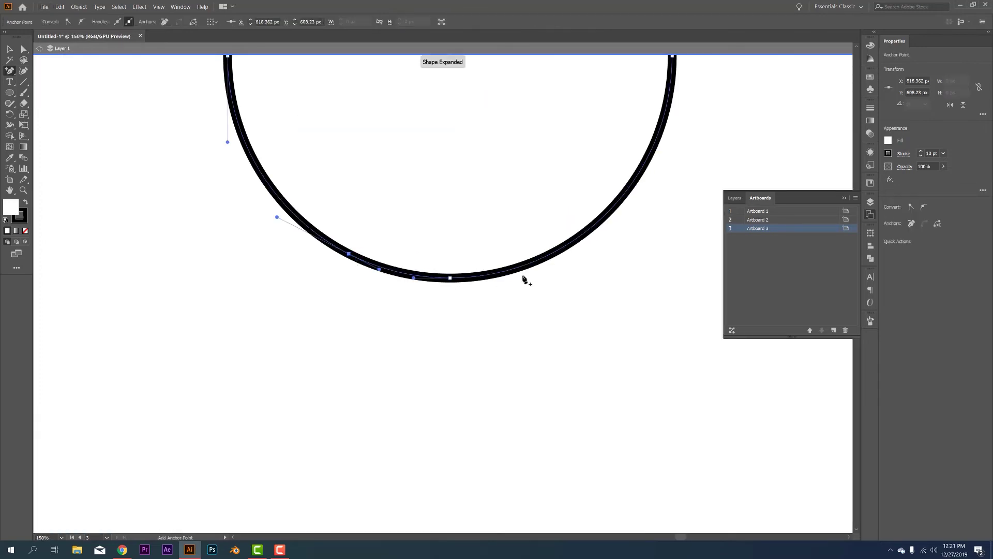
click(561, 249)
ctrl+click(571, 245)
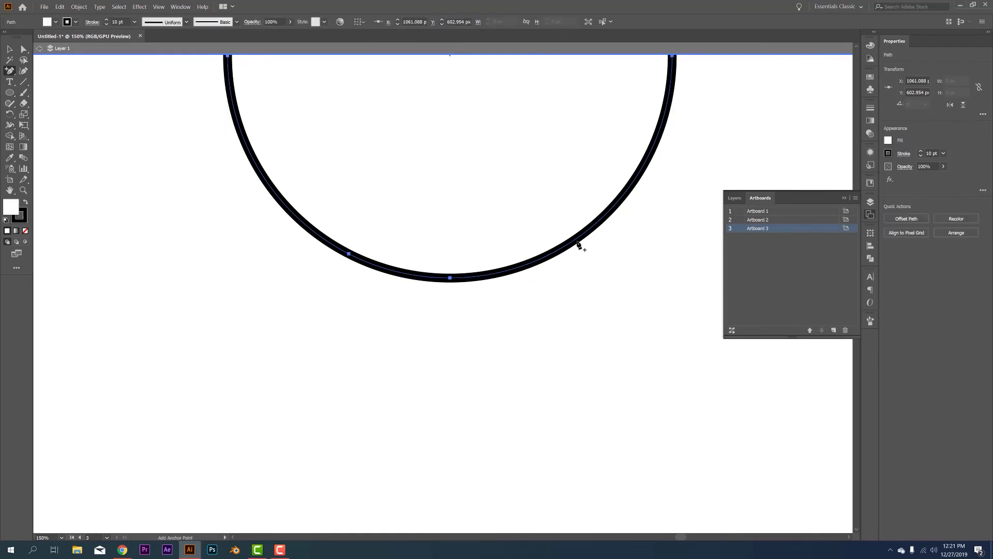
click(574, 242)
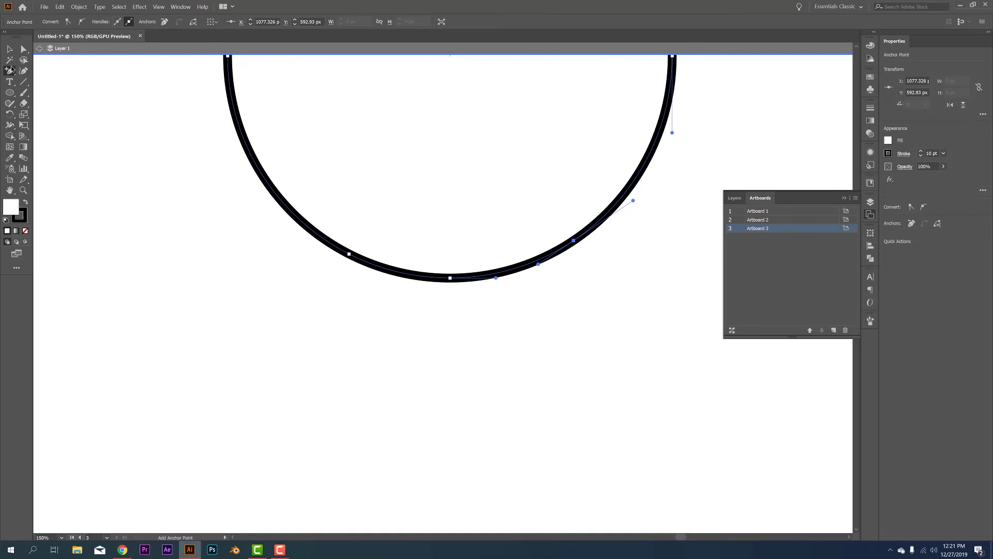
Cut the circle at both new anchors with Scissors and delete the bottom arc.
click(26, 106)
drag(26, 106, 48, 113)
click(349, 254)
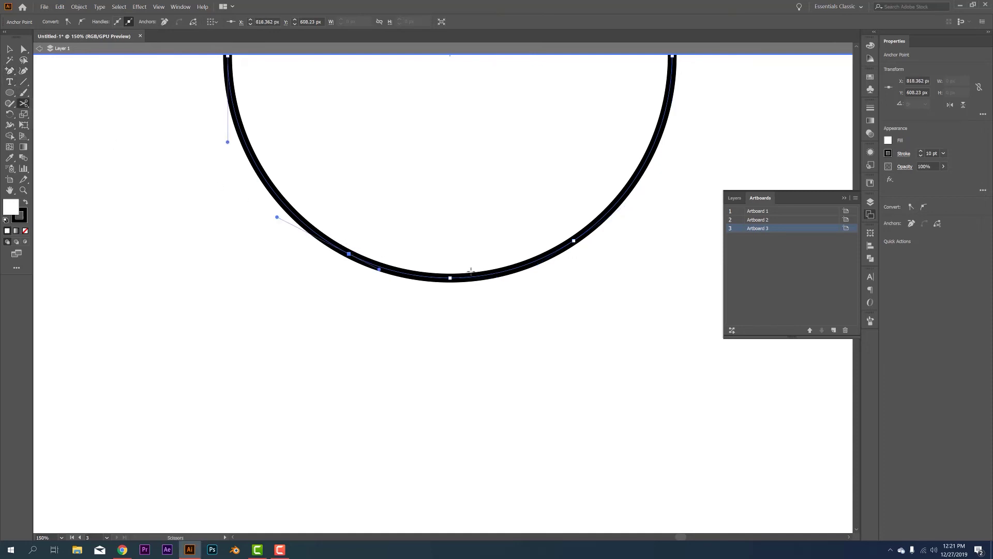
click(573, 240)
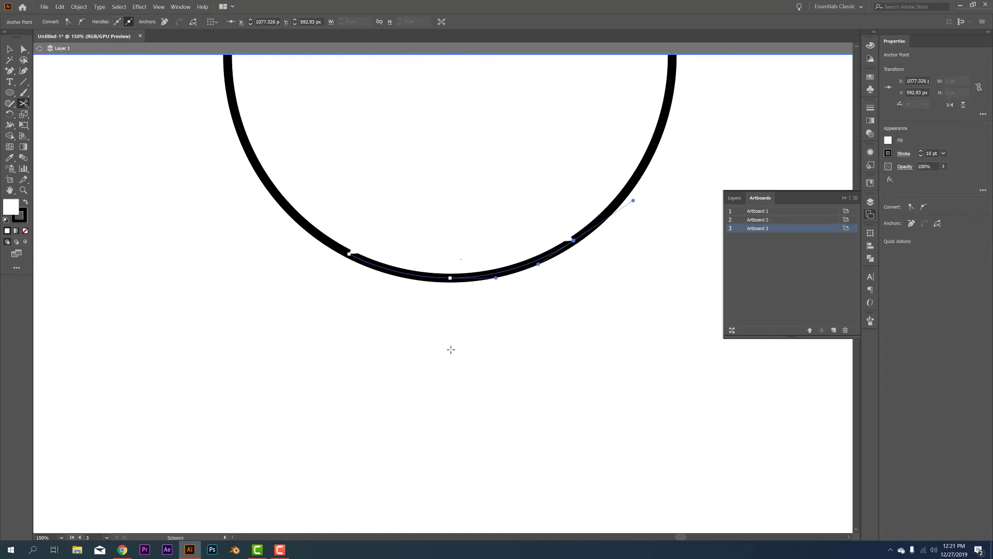
click(9, 49)
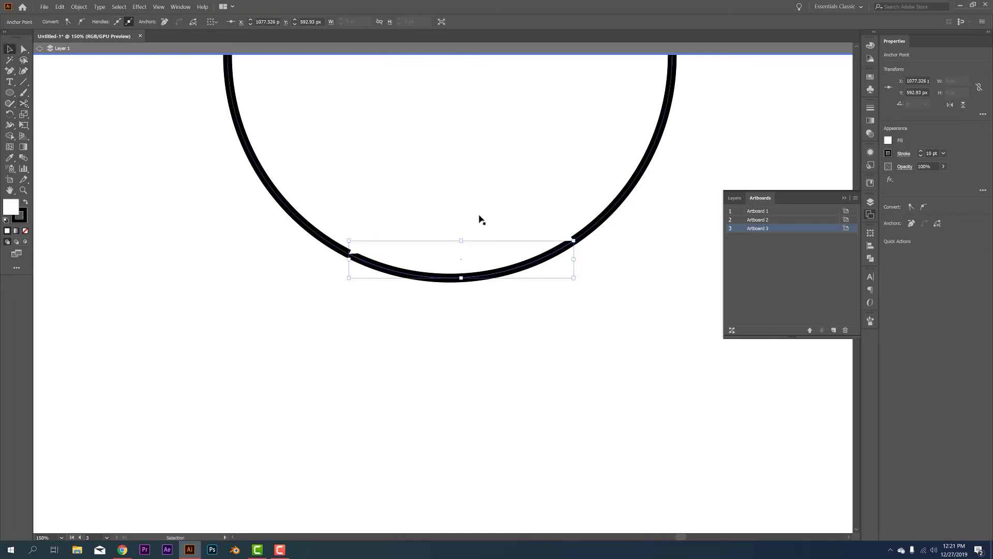
drag(491, 279, 486, 396)
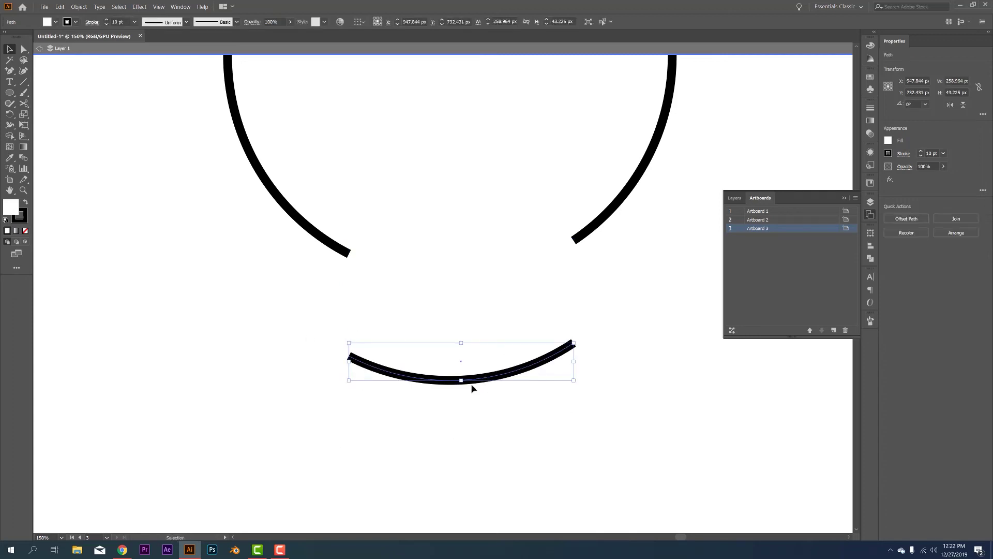
key(Delete)
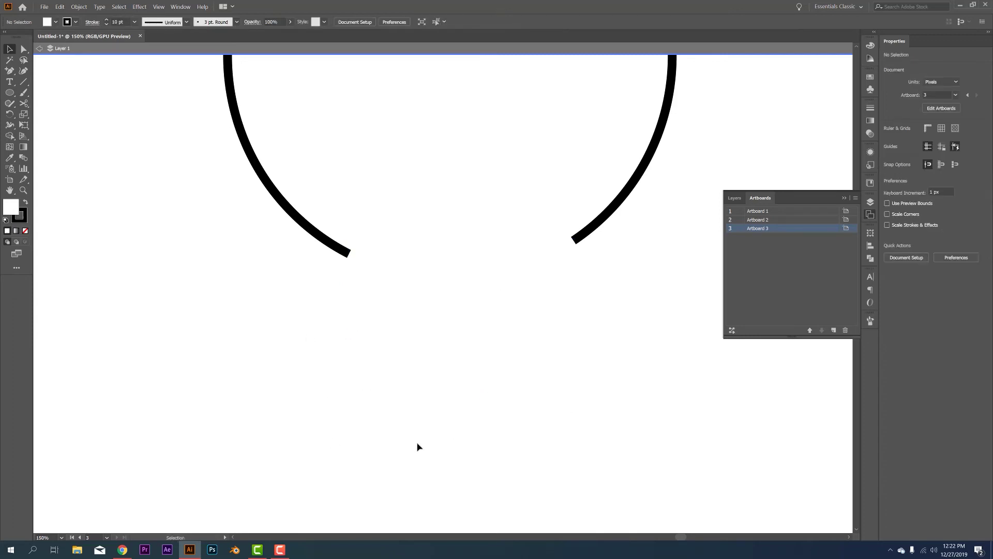
Apply Round Cap to the open arc's stroke in the Stroke panel.
key(ctrl+minus)
key(ctrl+minus)
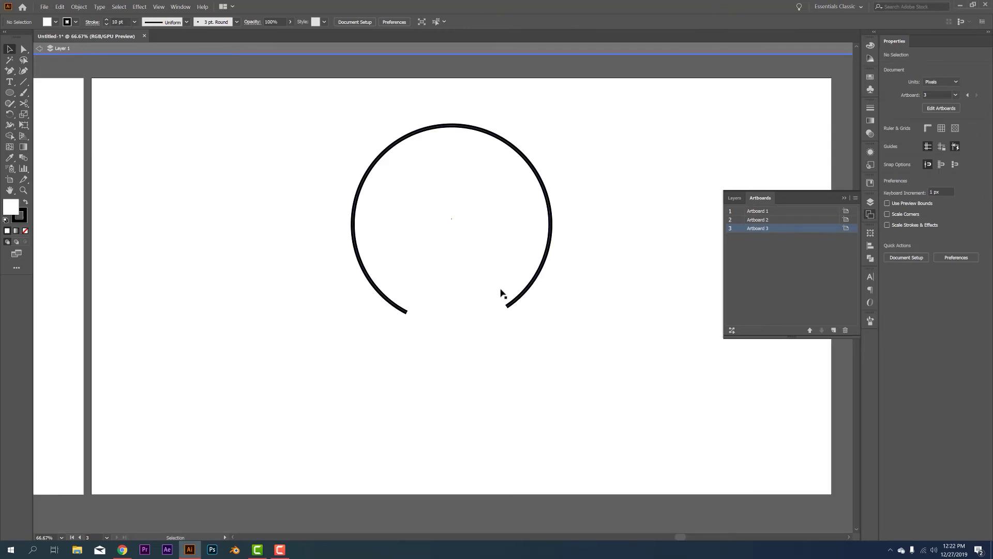
click(415, 218)
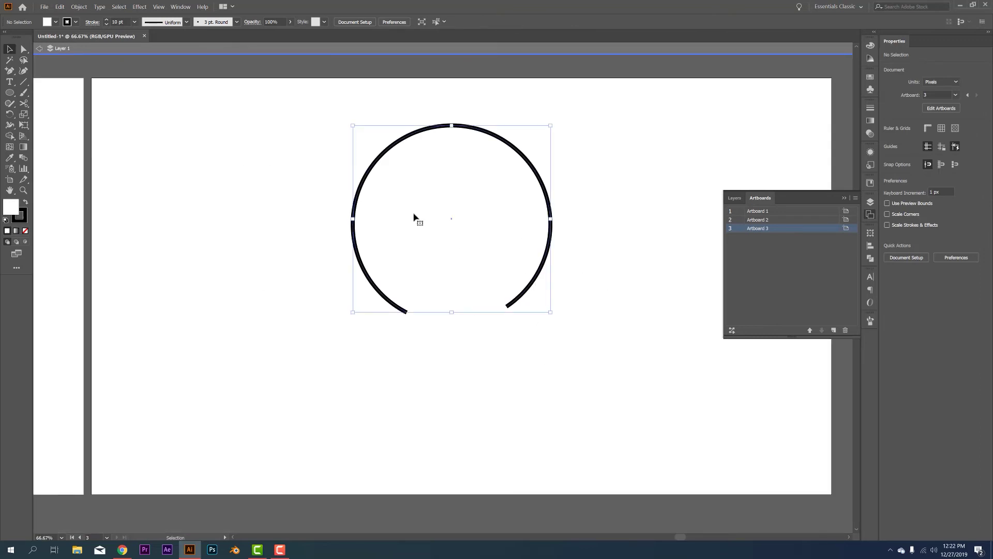
click(872, 108)
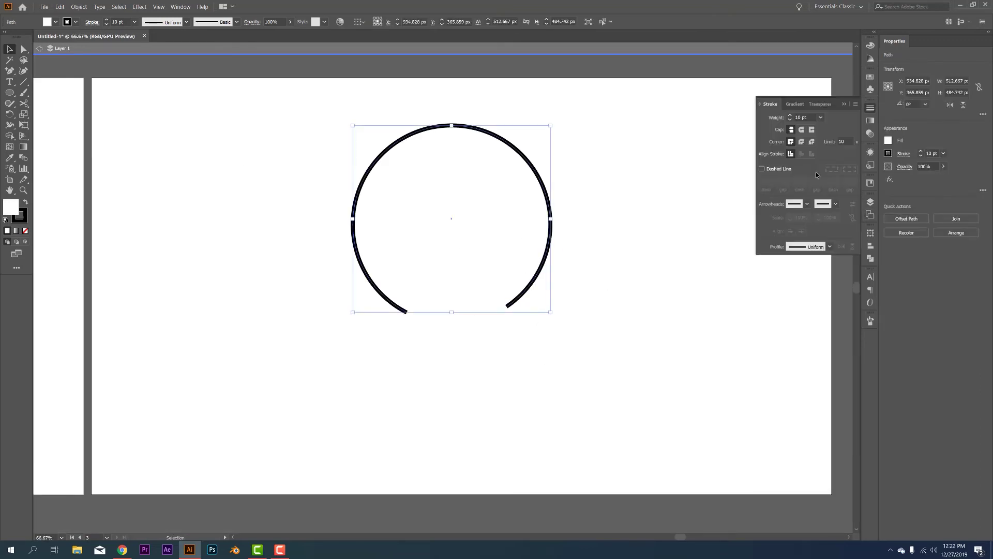
click(802, 130)
click(9, 70)
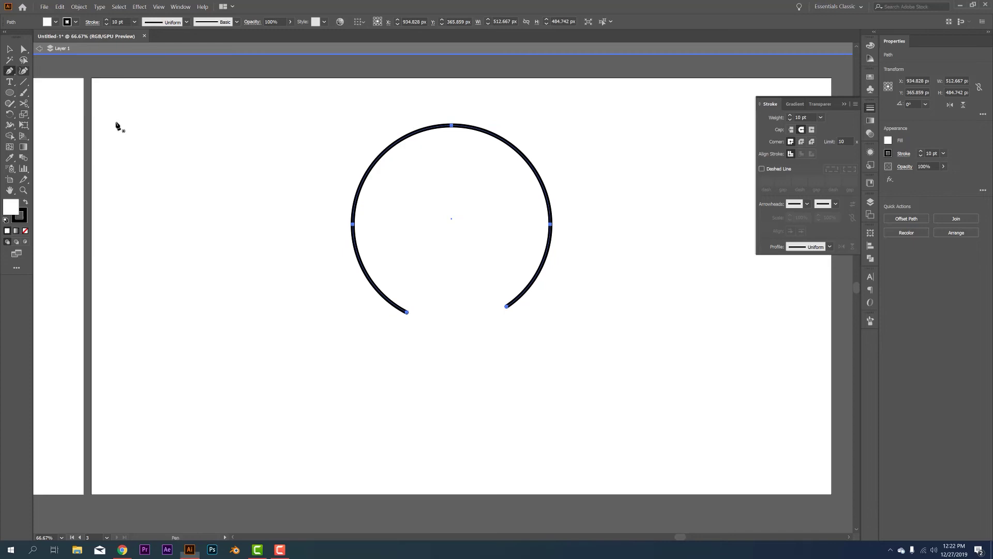
Continue the path from the arc's left end with a slanted neck and the first zigzag rung.
scroll(421, 334, up, 3)
click(377, 269)
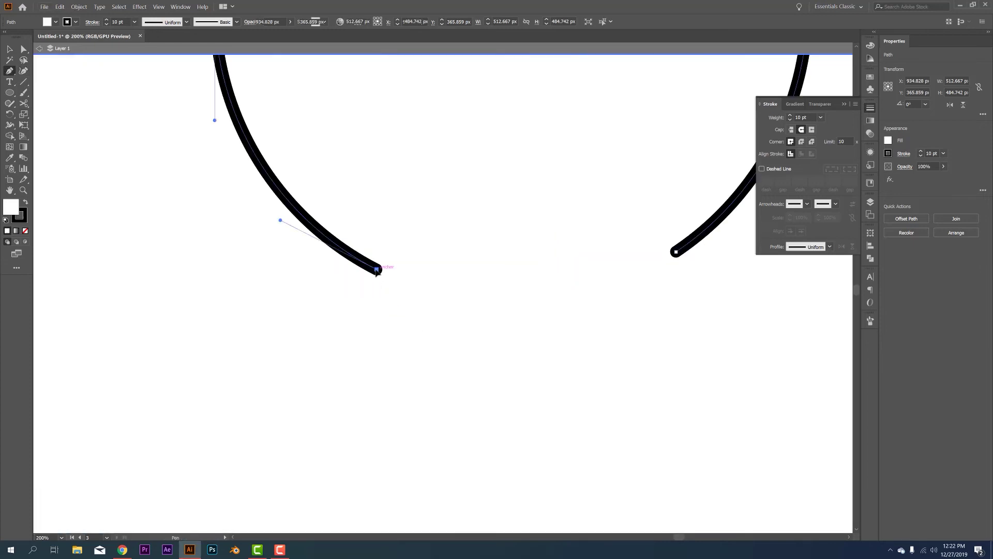
drag(376, 270, 388, 306)
drag(388, 305, 550, 315)
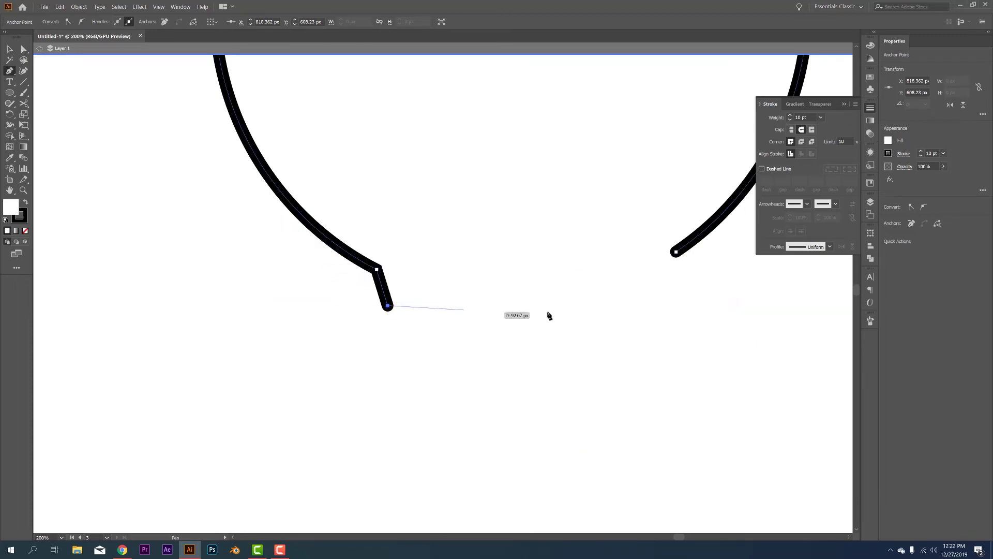
shift+click(664, 305)
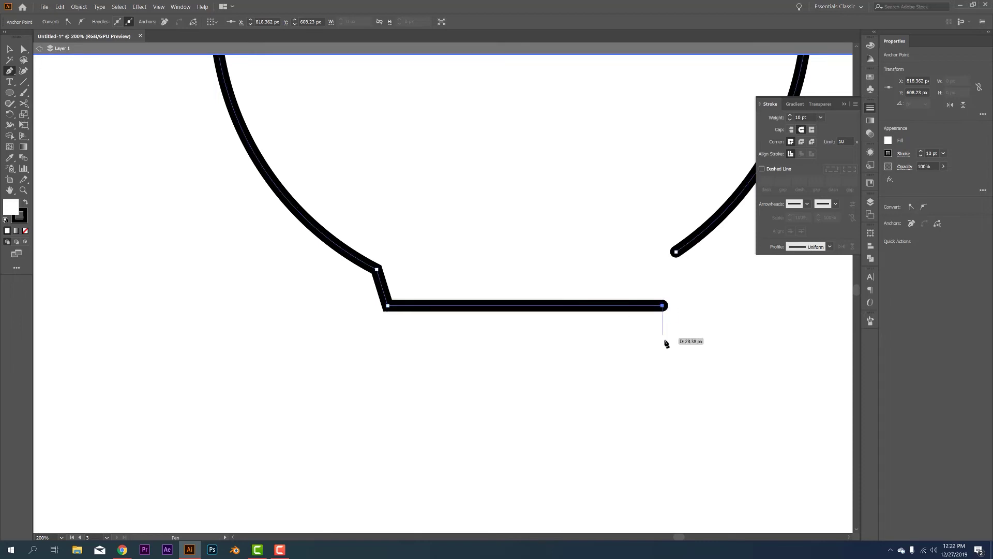
drag(666, 342, 386, 352)
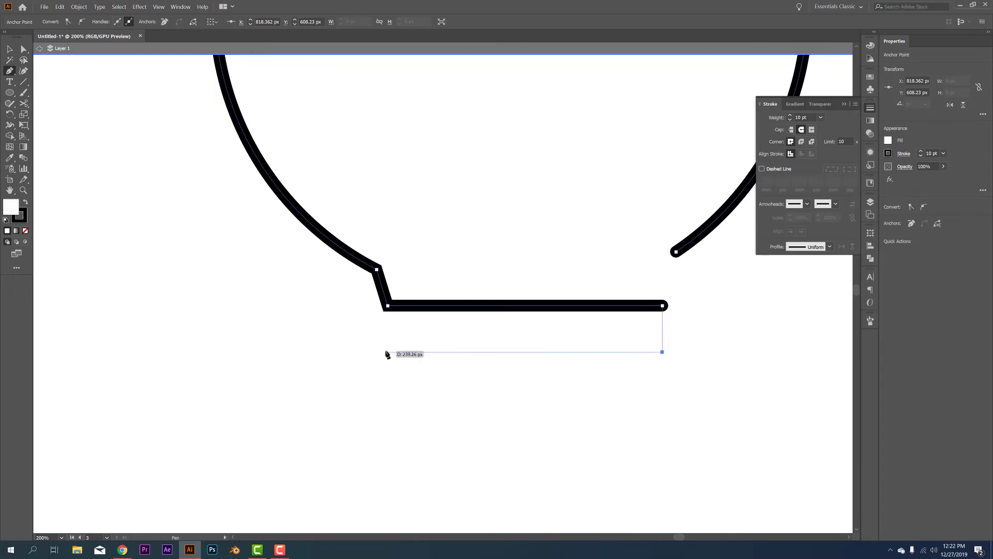
shift+click(386, 352)
Extend the zigzag down through two more rungs to a short bottom tip and end the path.
shift+click(386, 392)
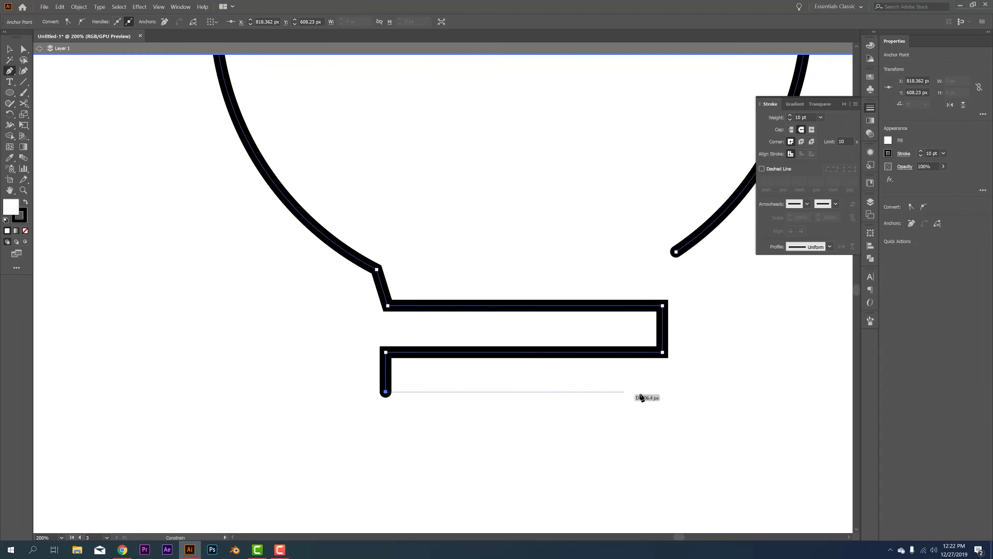
shift+click(663, 396)
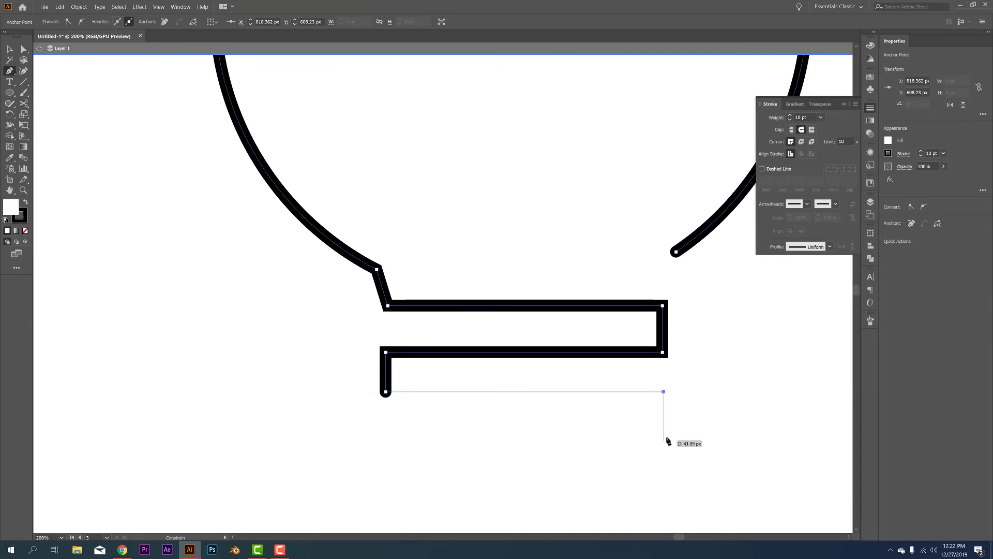
shift+click(666, 436)
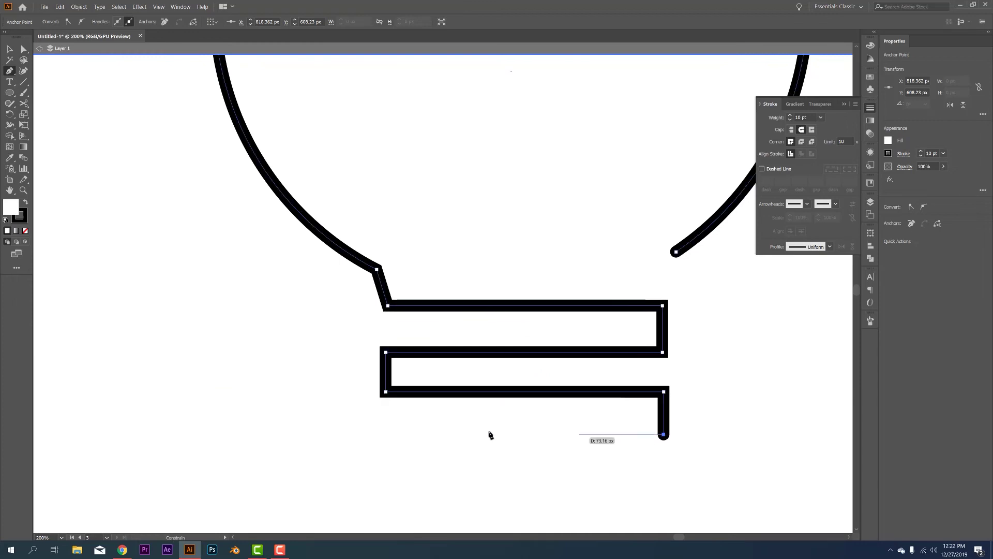
click(383, 435)
click(382, 481)
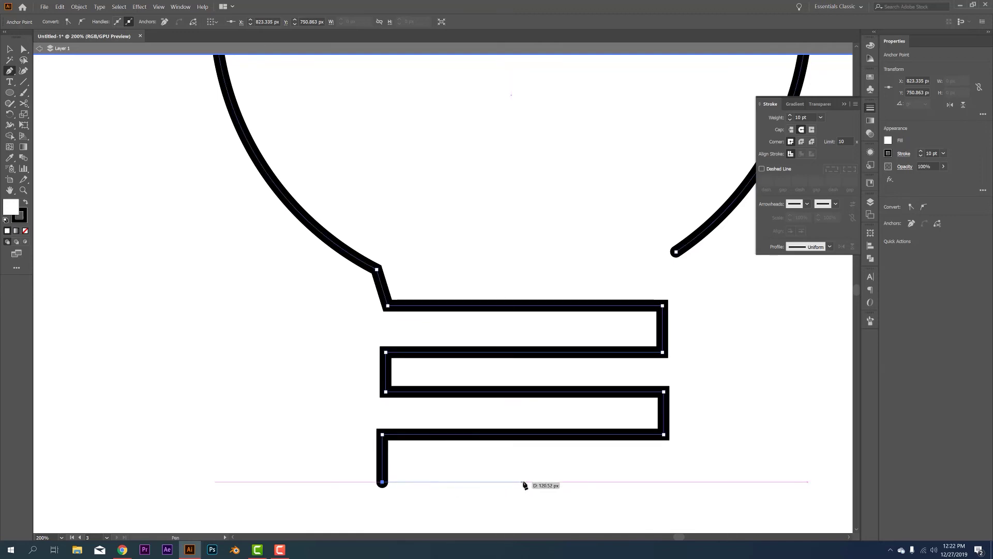
click(520, 481)
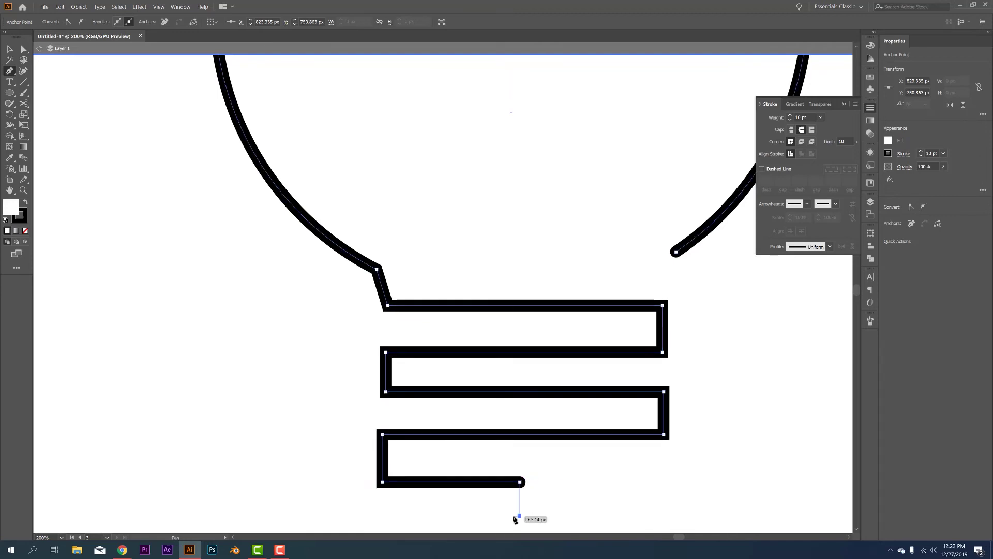
click(515, 518)
click(9, 49)
key(ctrl+1)
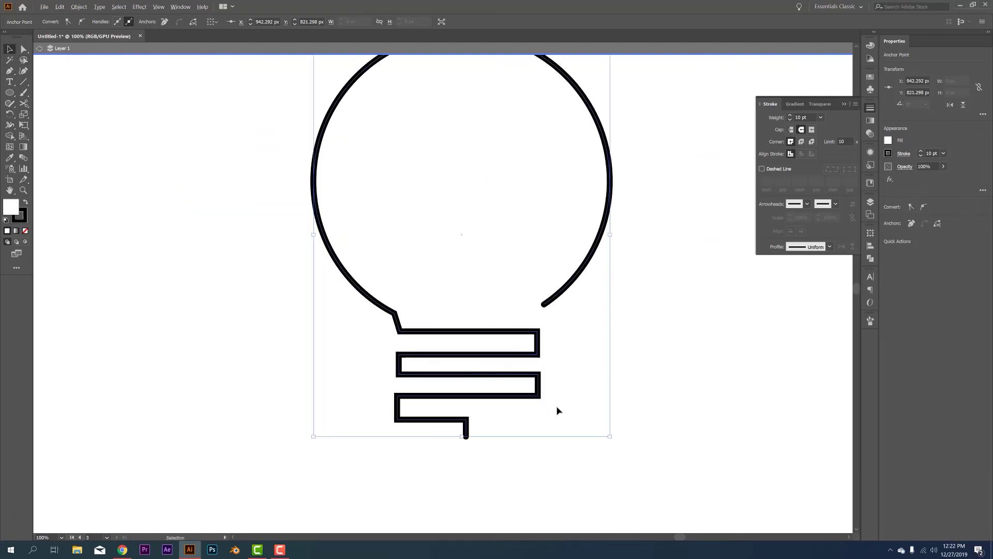
Select the screw base's anchors and move them down to lengthen the neck.
scroll(497, 393, down, 1)
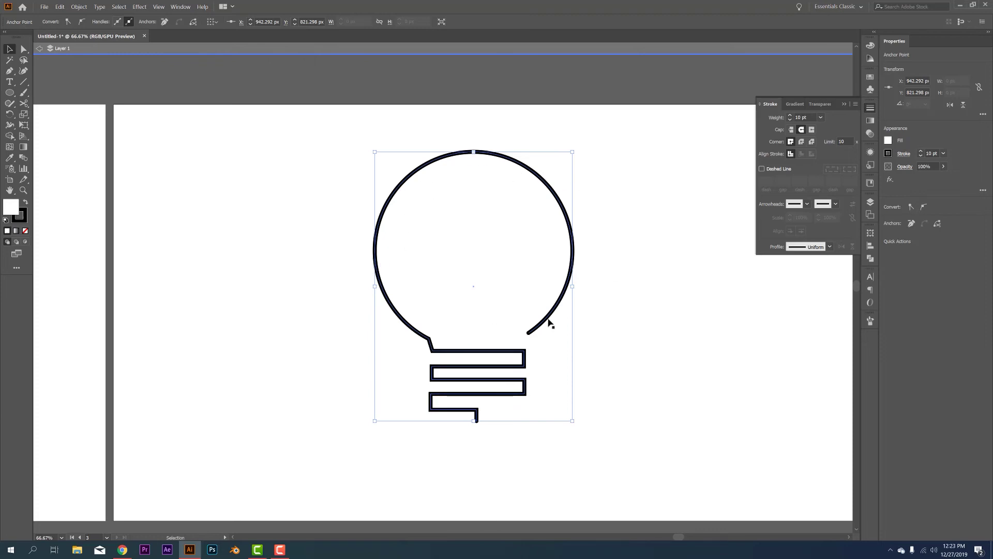
click(31, 50)
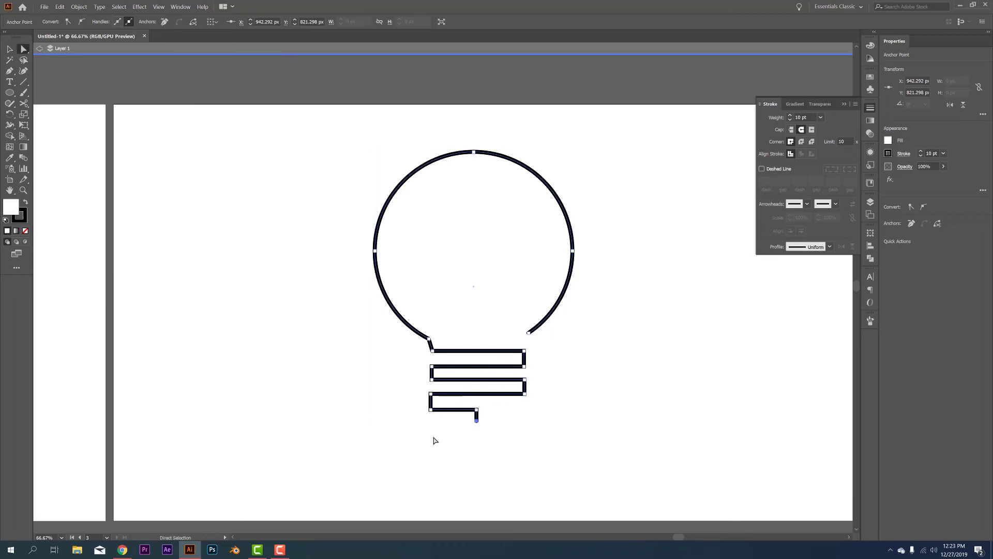
drag(521, 425, 395, 343)
drag(482, 358, 483, 388)
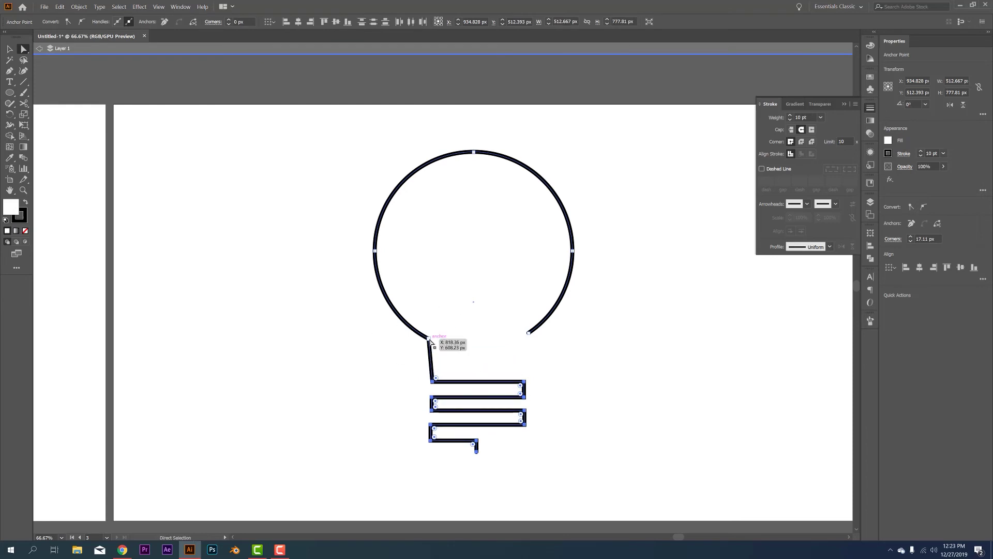
Round the circle-to-stem corner and the coil's bends to about 17.11 px.
click(429, 338)
drag(424, 343, 373, 371)
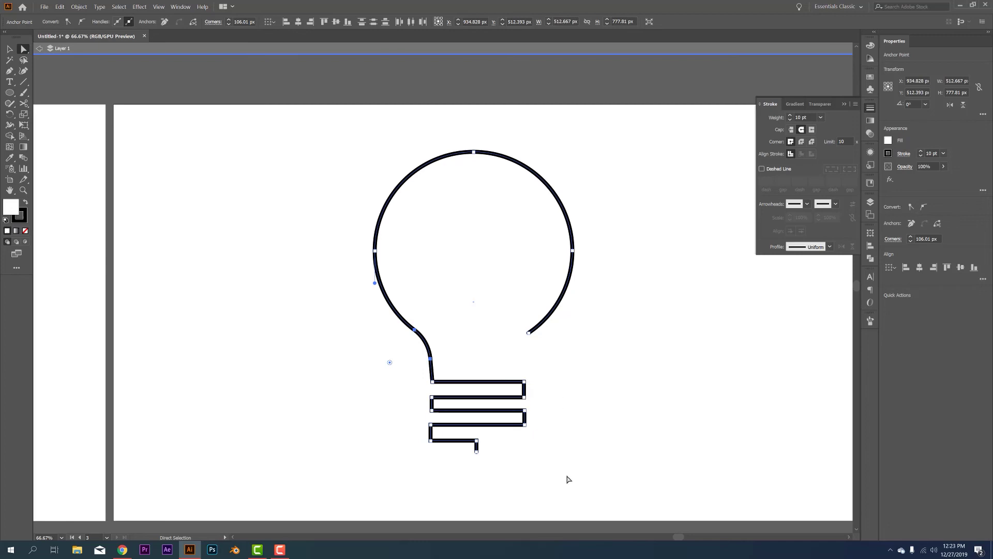
drag(567, 475, 415, 381)
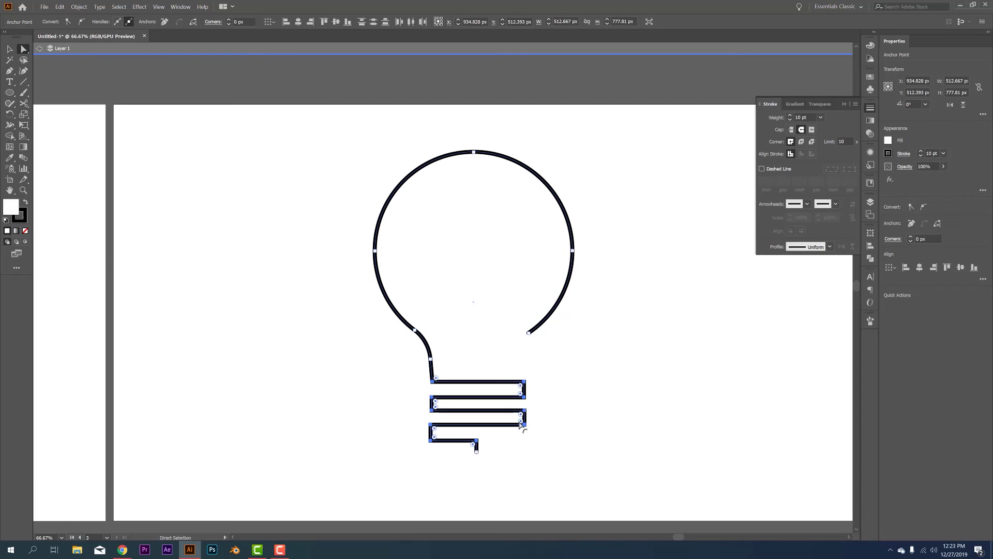
drag(520, 414, 468, 418)
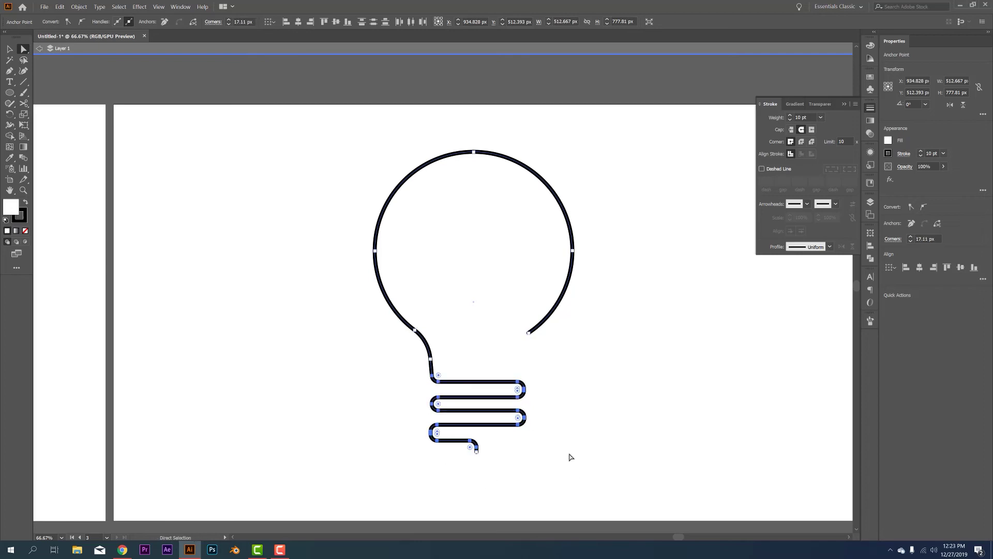
click(630, 432)
Adjust the radius of the coil's corners so the bends are evenly rounded.
click(519, 389)
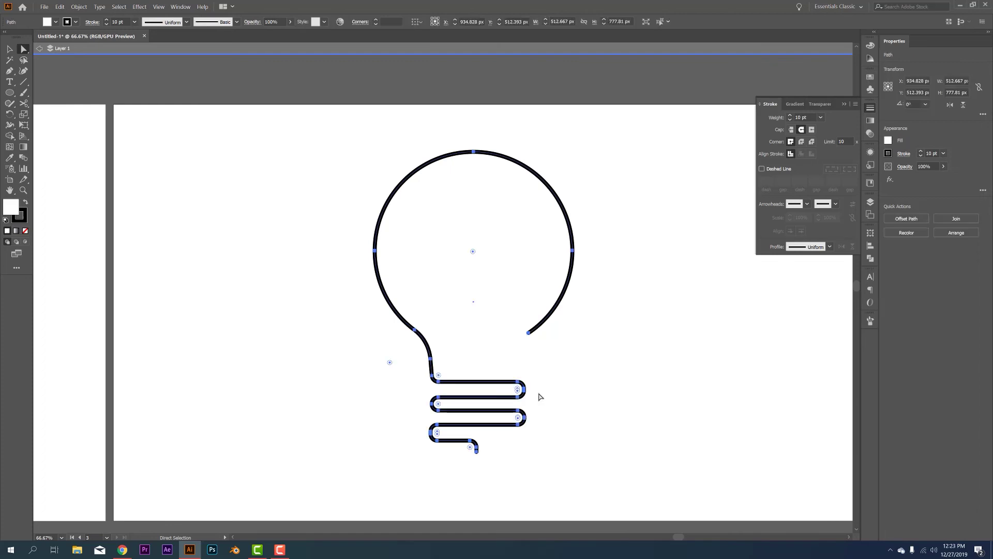
scroll(538, 394, up, 4)
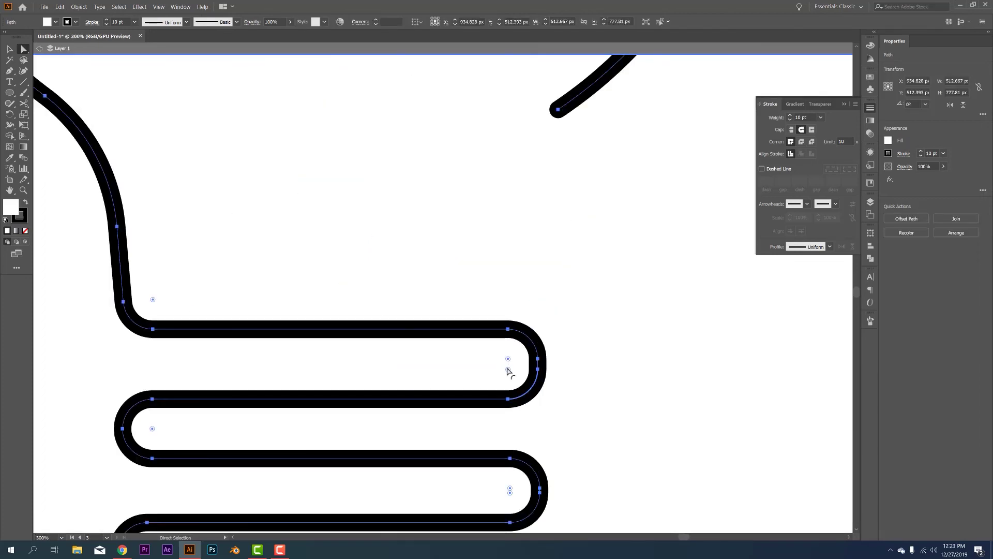
click(508, 367)
drag(508, 364, 417, 386)
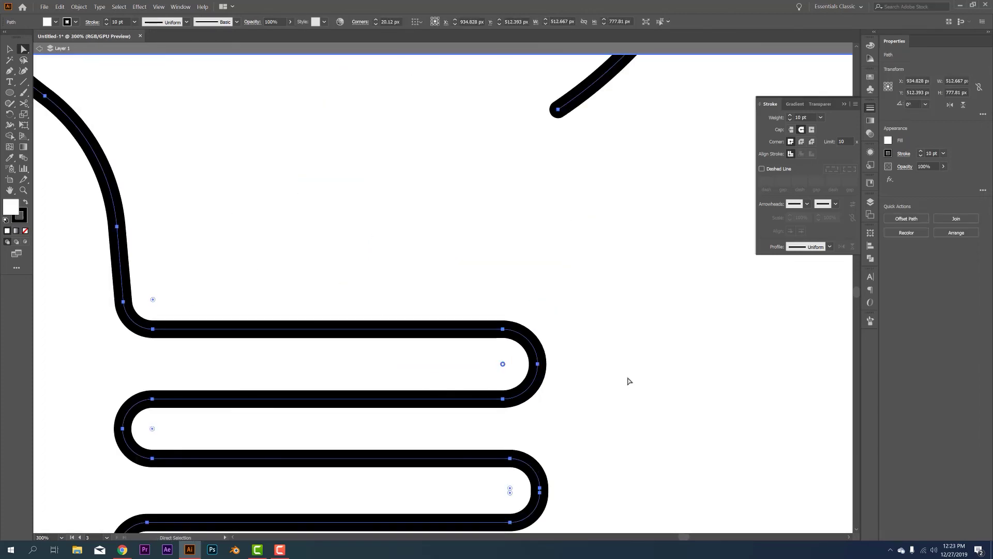
click(628, 379)
scroll(527, 393, down, 2)
scroll(402, 411, down, 1)
drag(399, 425, 454, 346)
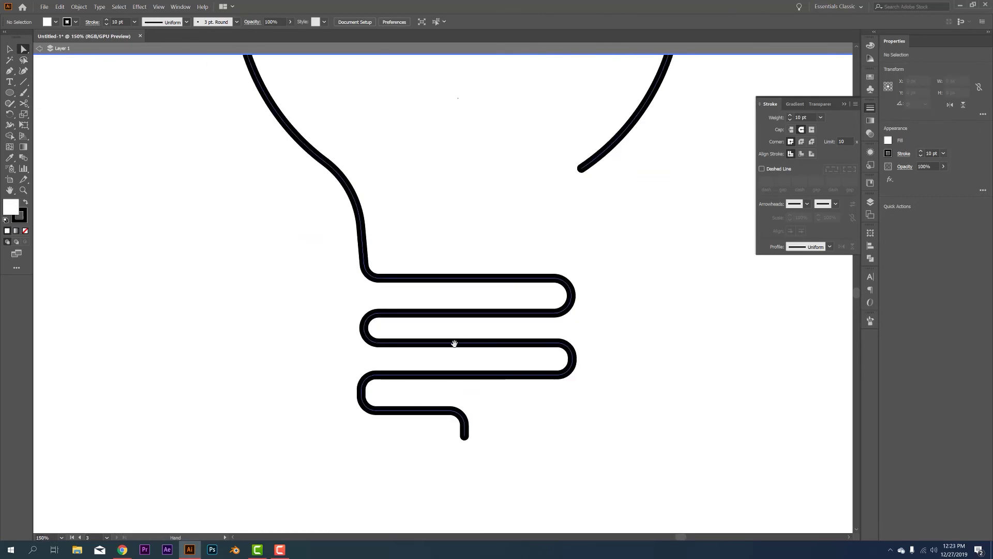
click(379, 397)
click(379, 397)
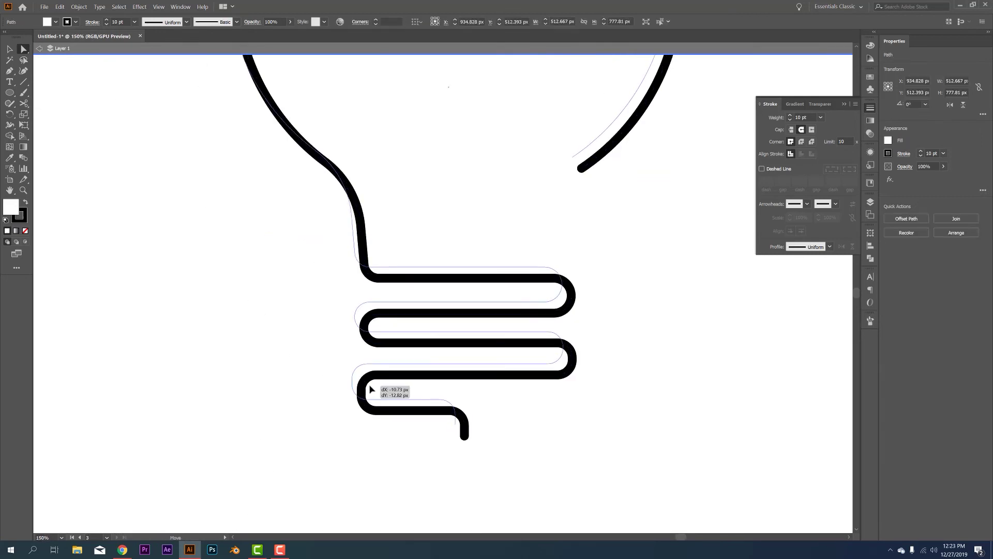
click(379, 394)
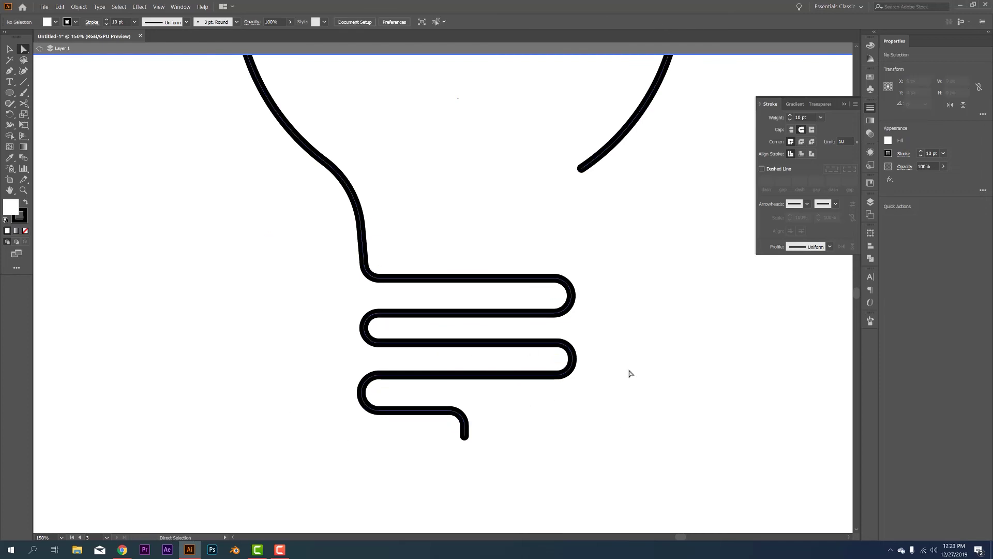
click(566, 364)
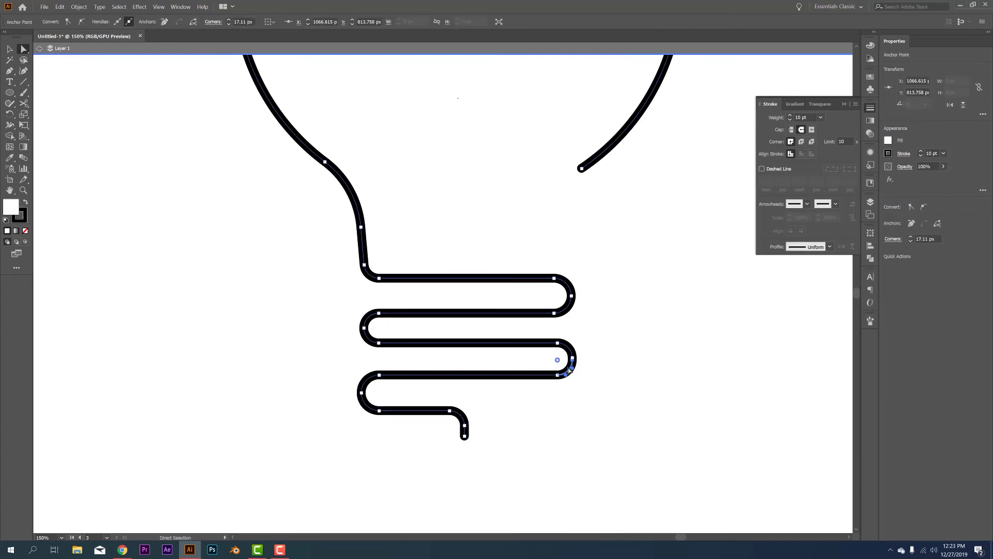
click(619, 377)
Raise the bulb outline's stroke weight from 10 pt to 14 pt.
key(ctrl+minus)
key(ctrl+minus)
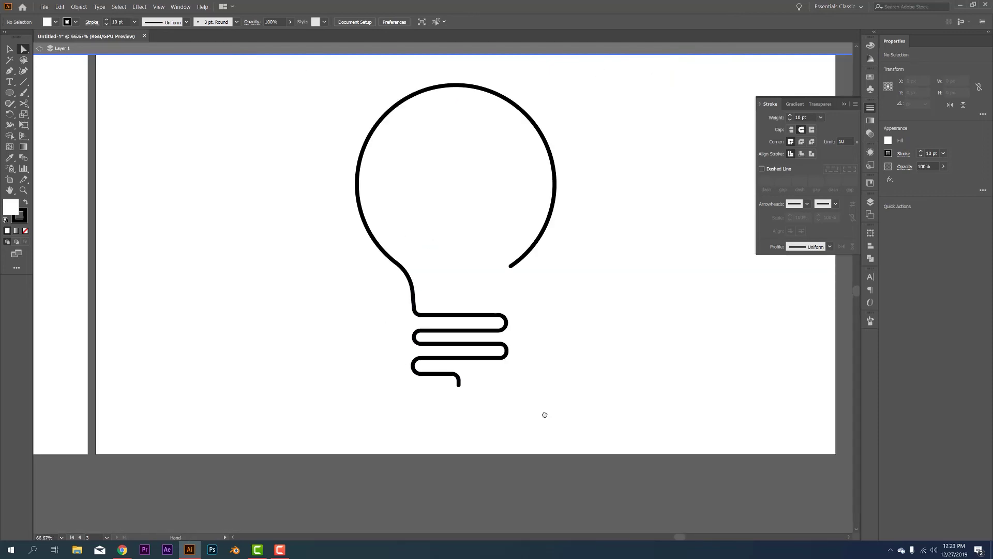
scroll(543, 413, up, 2)
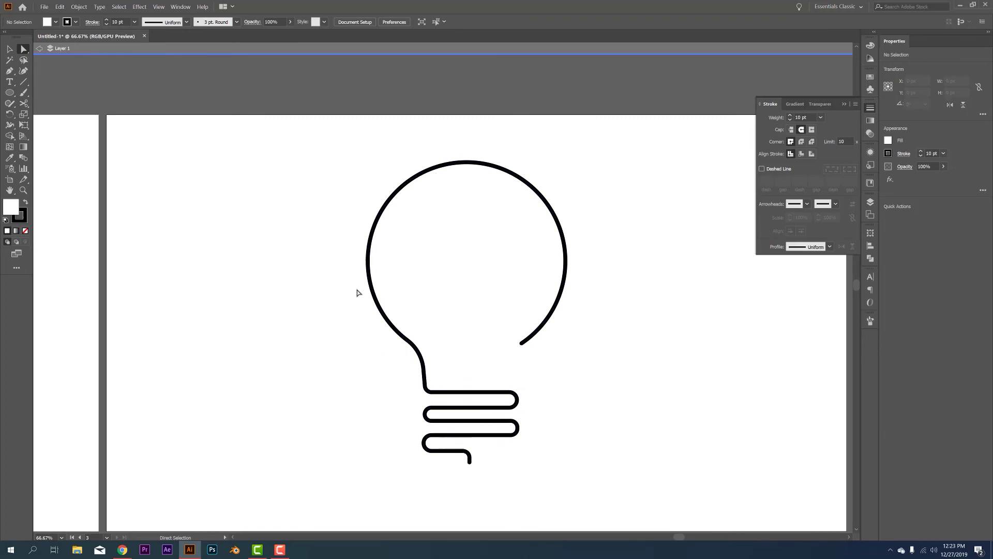
drag(359, 296, 619, 481)
drag(273, 201, 243, 133)
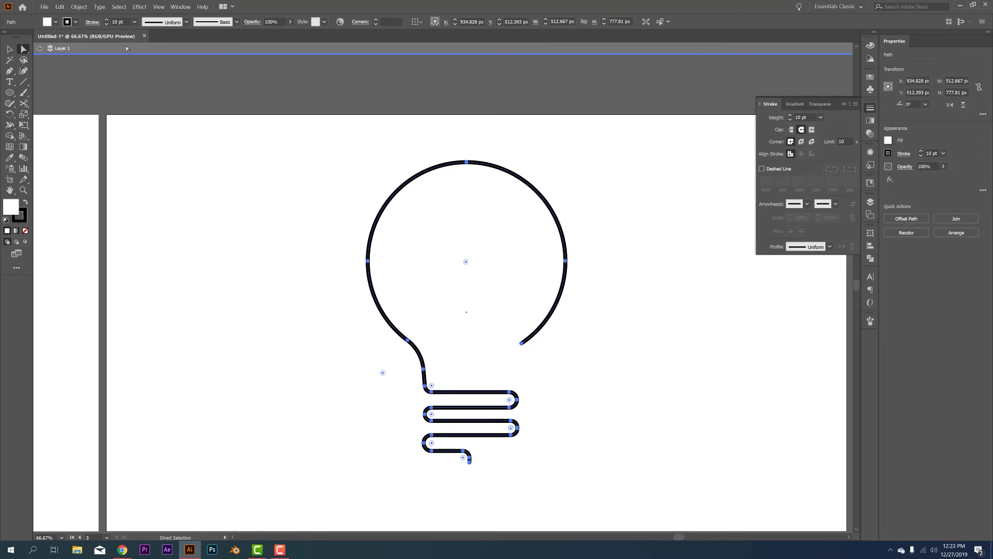
click(105, 21)
click(105, 21)
click(105, 21)
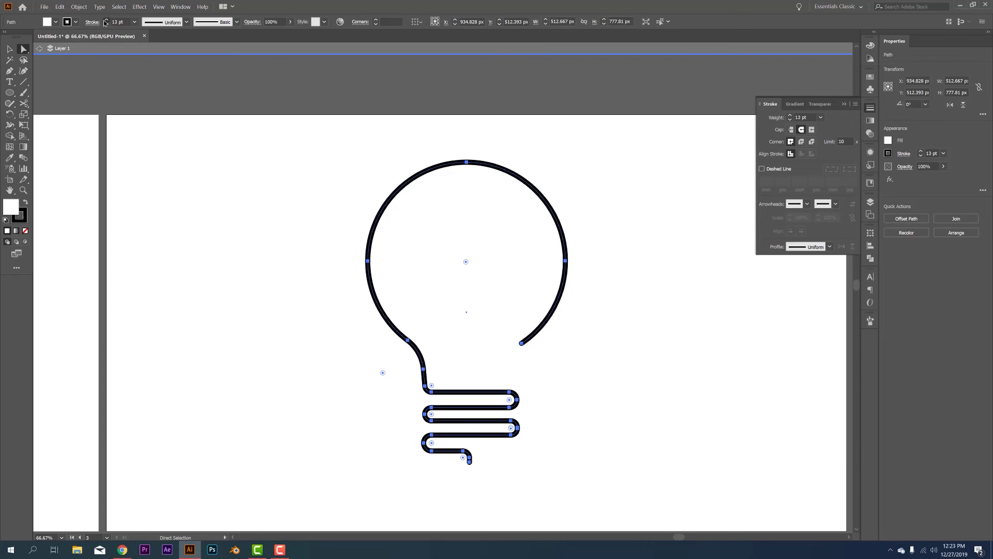
click(105, 21)
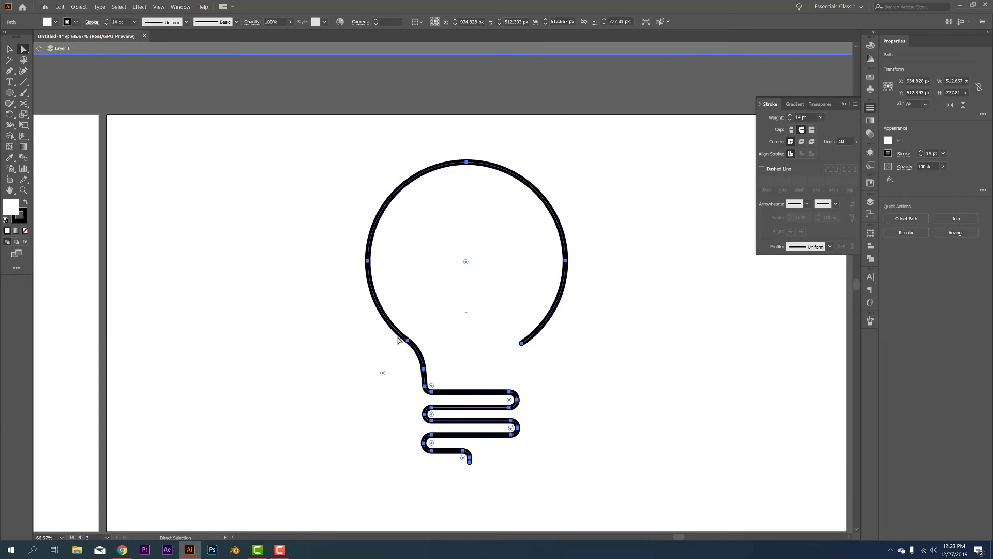
click(585, 371)
key(ctrl+minus)
key(ctrl+minus)
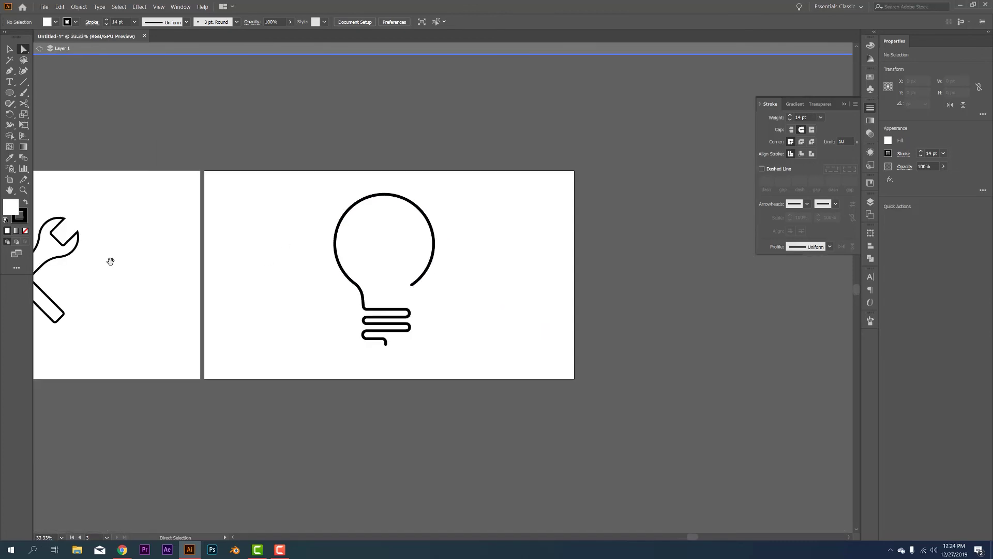
Alt-drag a copy of the hammer-and-wrench icon onto the bulb artboard and group it.
drag(111, 259, 381, 284)
drag(409, 356, 187, 221)
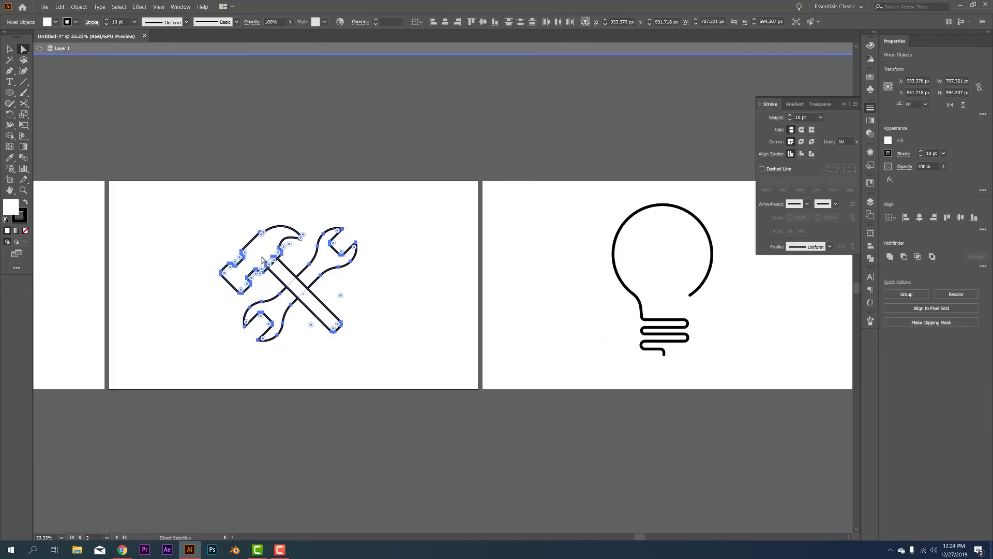
drag(363, 260, 709, 251)
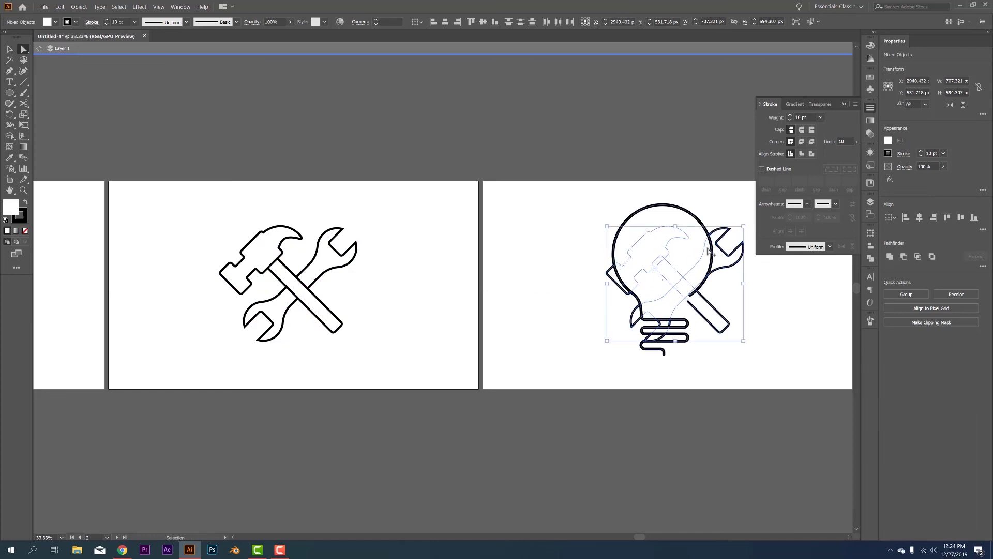
key(ctrl)
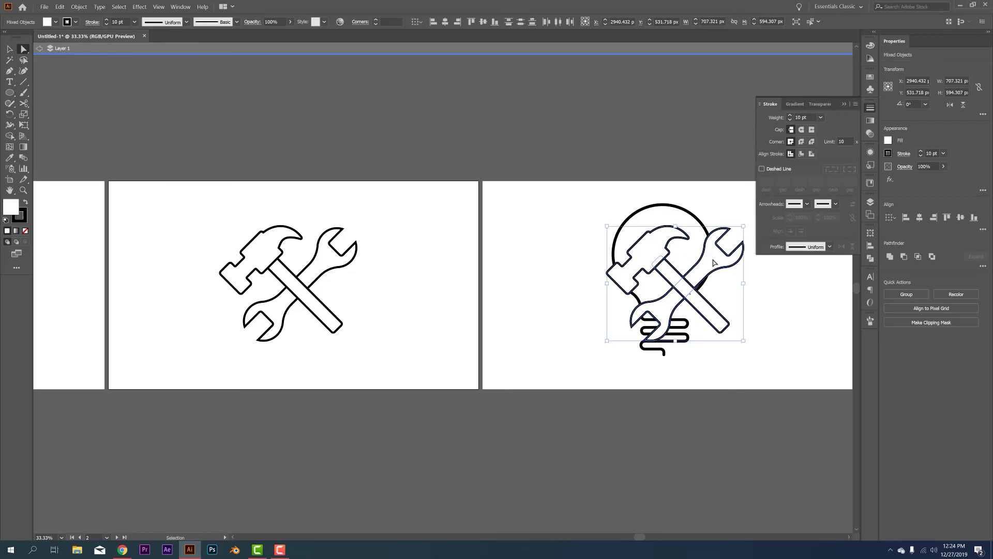
key(ctrl+g)
Scale the grouped copy down to about 306 × 257 px inside the bulb's round top.
click(9, 52)
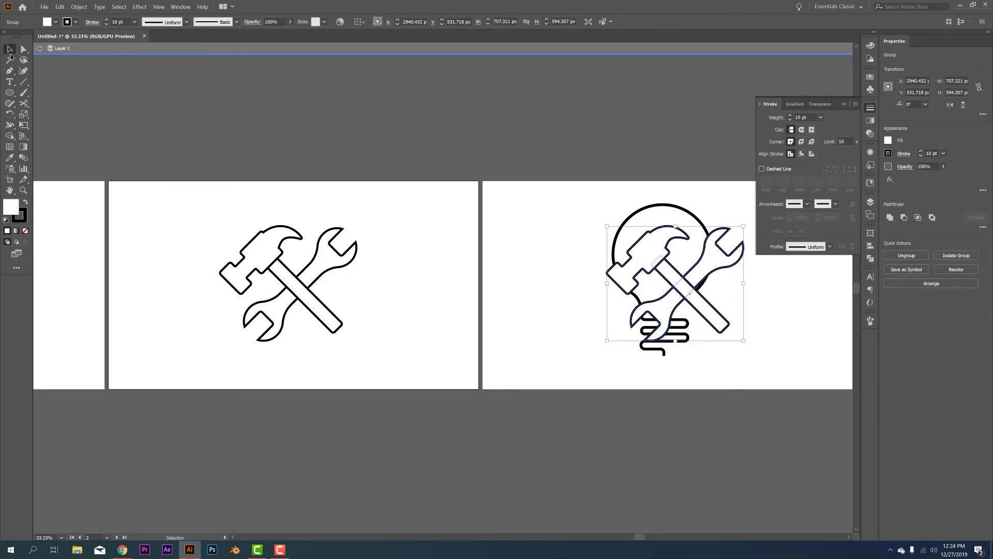
drag(745, 226, 663, 261)
scroll(720, 277, up, 3)
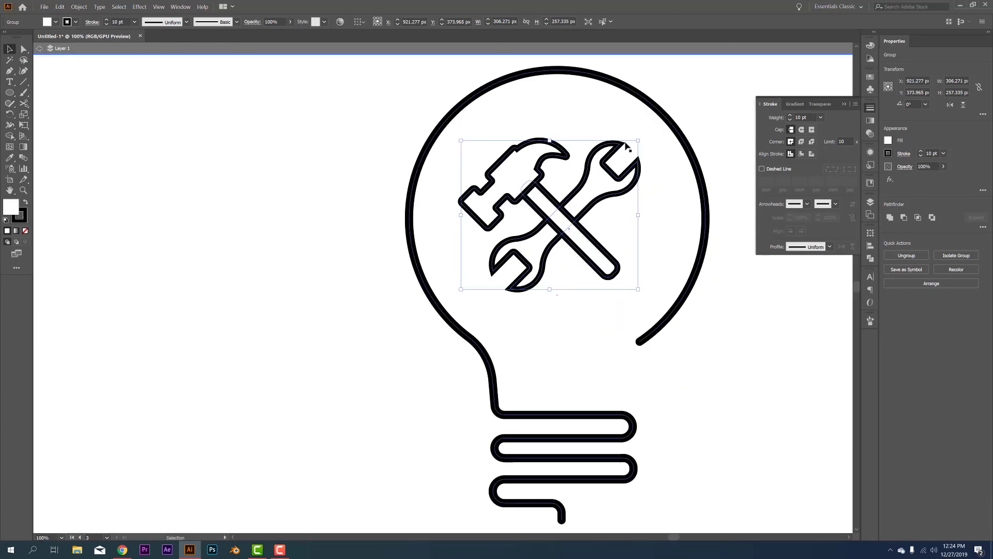
Give the tools icon group Round Join corners in the Stroke panel.
click(676, 160)
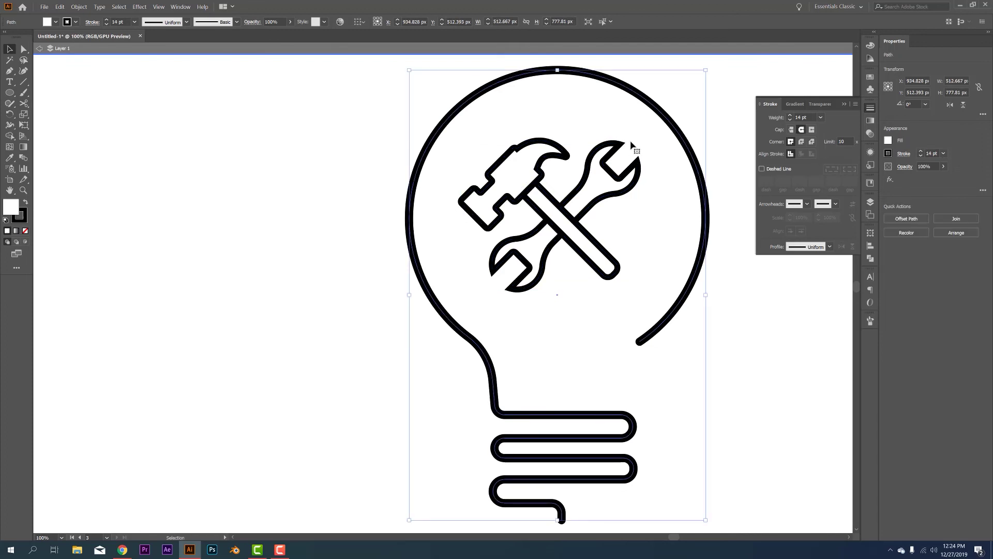
click(633, 172)
click(802, 142)
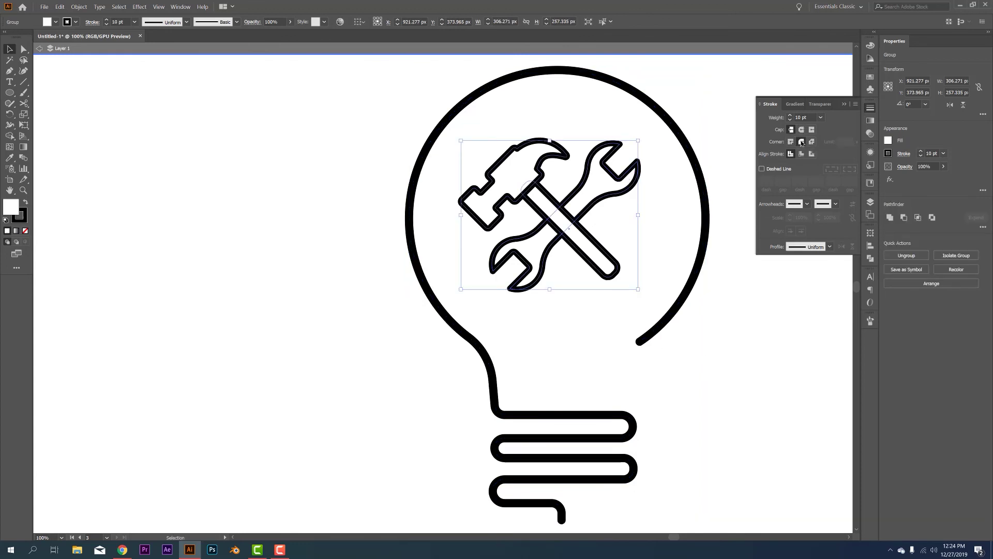
click(676, 395)
Zoom out and frame the bulb artboard alongside the original icon.
scroll(676, 394, down, 2)
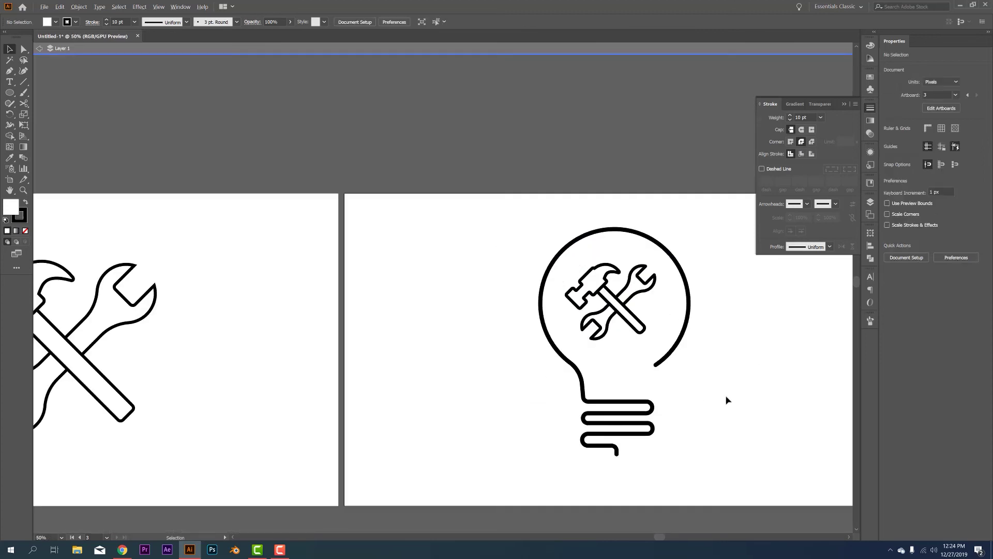
drag(726, 399, 577, 346)
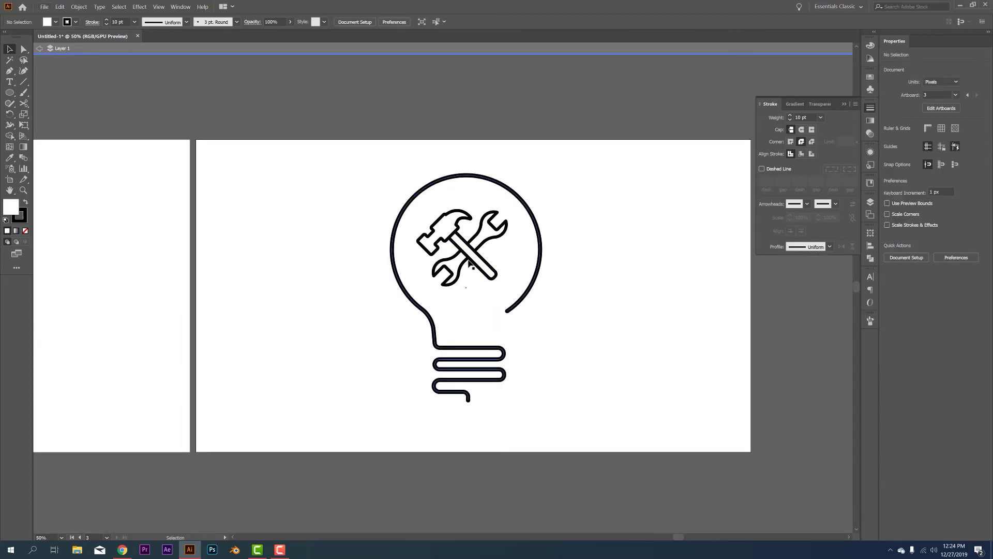
click(541, 277)
click(543, 435)
scroll(568, 356, down, 1)
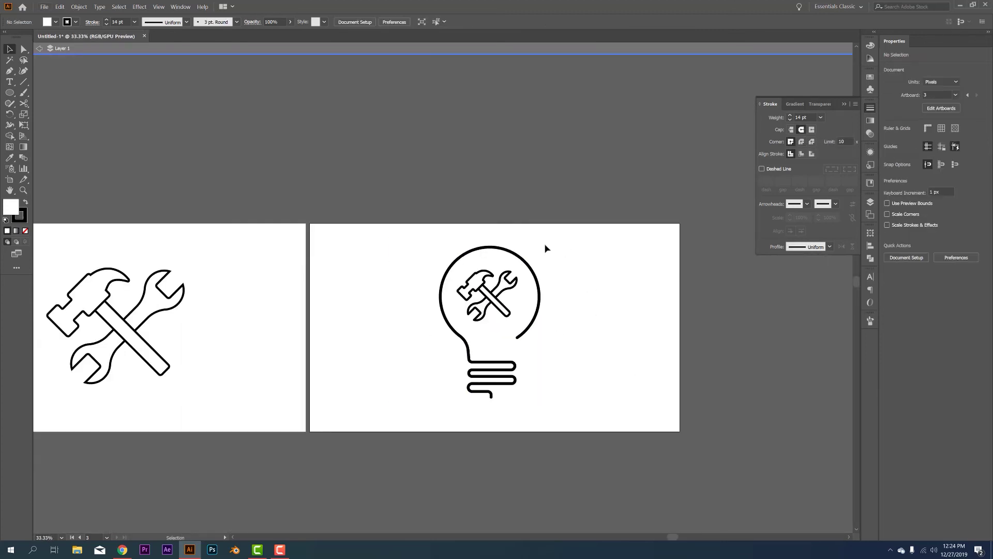
mouse_move(546, 249)
mouse_down()
mouse_move(598, 207)
mouse_move(549, 248)
mouse_up()
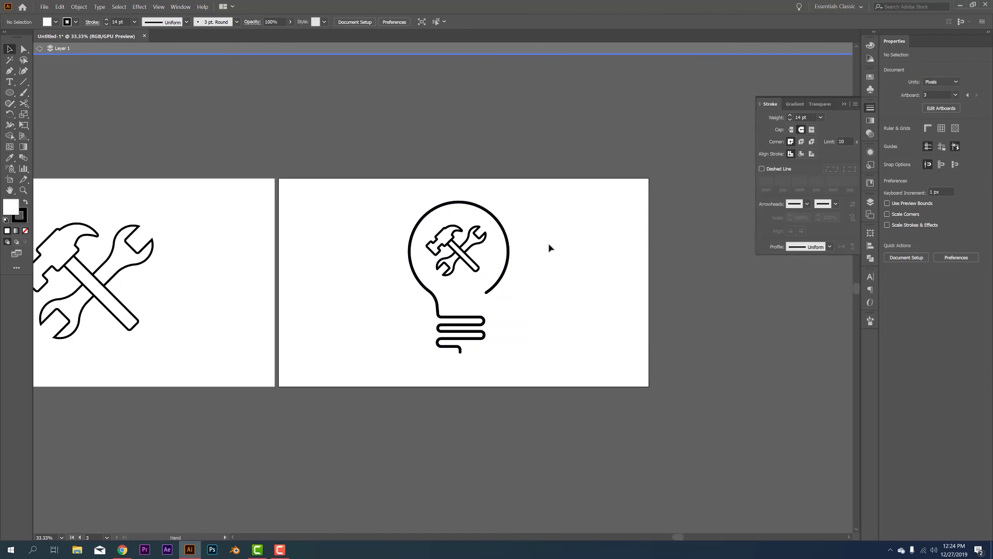